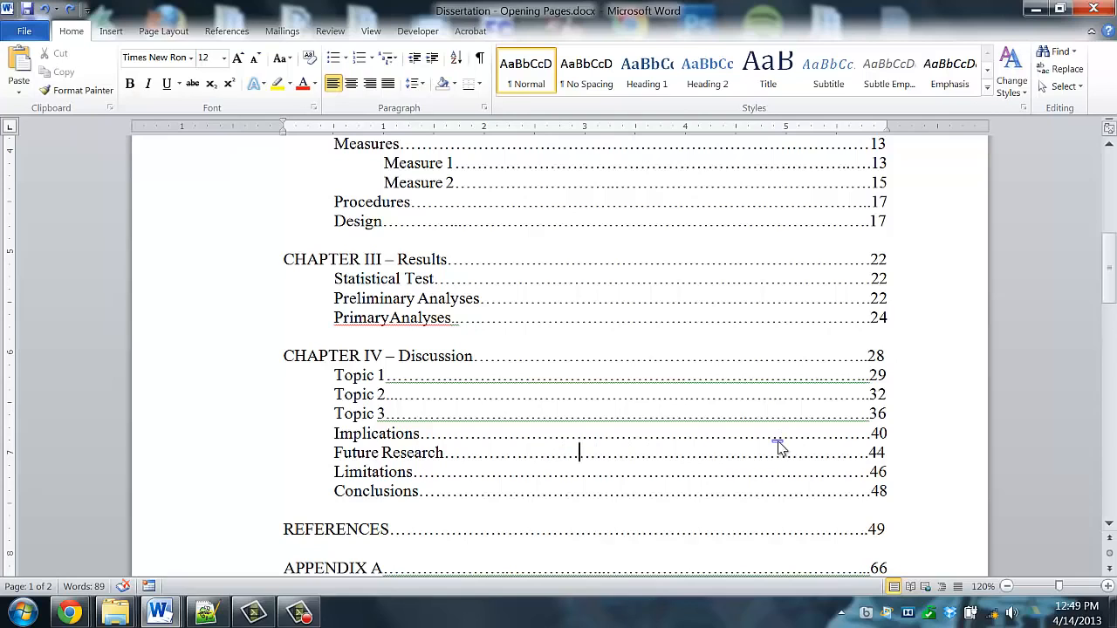
Step: Replace a stretch of leader dots in the Future Research entry so its page number aligns with the entries around it
{"action": "key", "text": "Delete"}
{"action": "key", "text": "Delete"}
{"action": "key", "text": "Delete"}
{"action": "key", "text": "Delete"}
{"action": "key", "text": "Delete"}
{"action": "key", "text": "Delete"}
{"action": "key", "text": "Delete"}
{"action": "key", "text": "Delete"}
{"action": "key", "text": "Delete"}
{"action": "key", "text": "Delete"}
{"action": "key", "text": "Delete"}
{"action": "key", "text": "Delete"}
{"action": "key", "text": "Delete"}
{"action": "key", "text": "Delete"}
{"action": "key", "text": "Delete"}
{"action": "key", "text": "Delete"}
{"action": "key", "text": "Delete"}
{"action": "key", "text": "Delete"}
{"action": "key", "text": "Delete"}
{"action": "key", "text": "Delete"}
{"action": "type", "text": "................"}
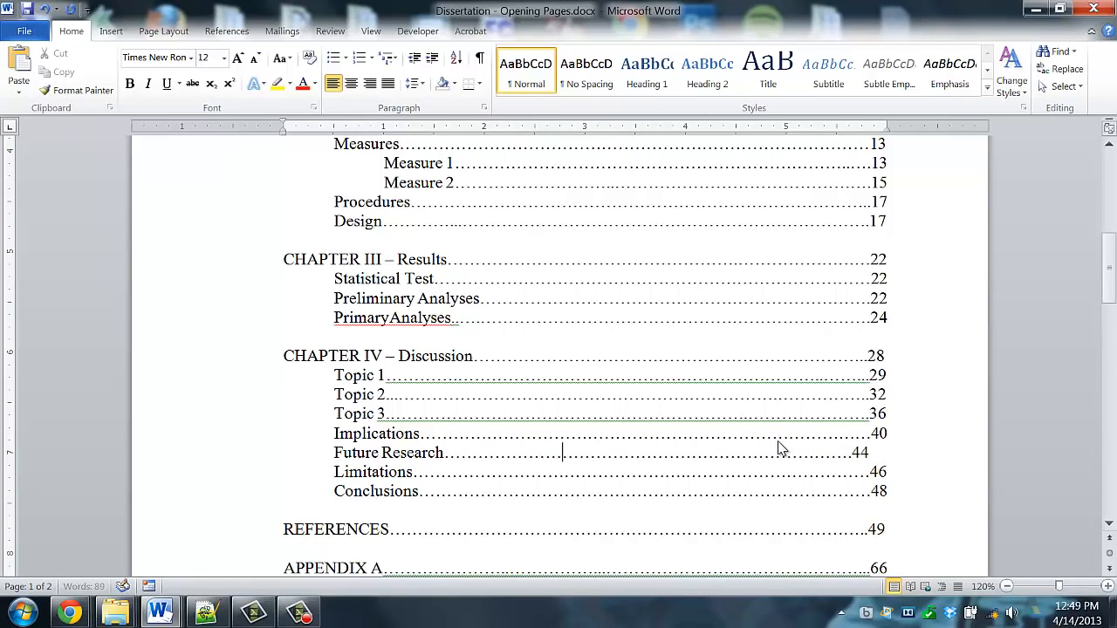
{"action": "type", "text": "....."}
{"action": "key", "text": "BackSpace"}
Step: Examine the Table 1 entry in the List of Tables: the gap before its title, its leader dots and its page number
{"action": "scroll", "coordinate": [782, 437], "scroll_direction": "down", "scroll_amount": 3}
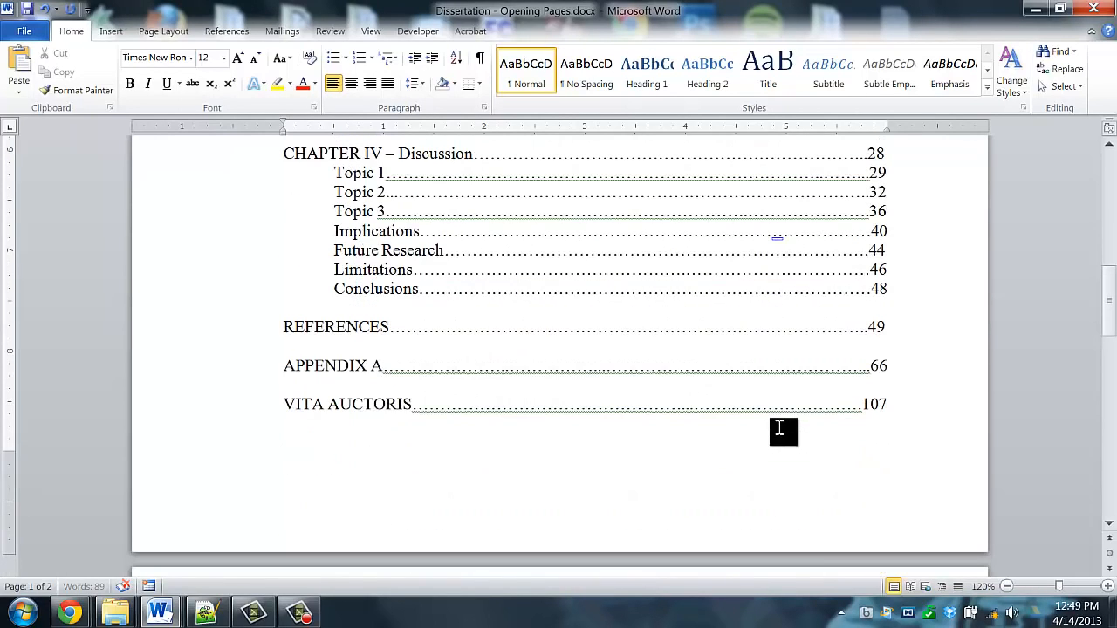
{"action": "scroll", "coordinate": [628, 393], "scroll_direction": "down", "scroll_amount": 3}
{"action": "scroll", "coordinate": [589, 373], "scroll_direction": "down", "scroll_amount": 4}
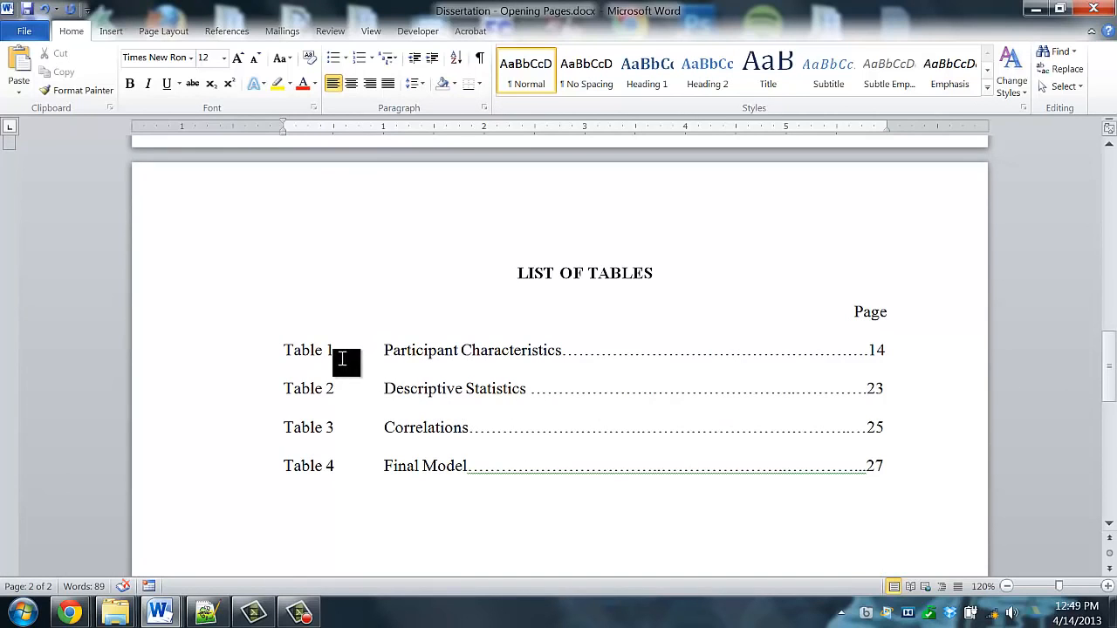
{"action": "left_click_drag", "start_coordinate": [336, 351], "coordinate": [387, 351]}
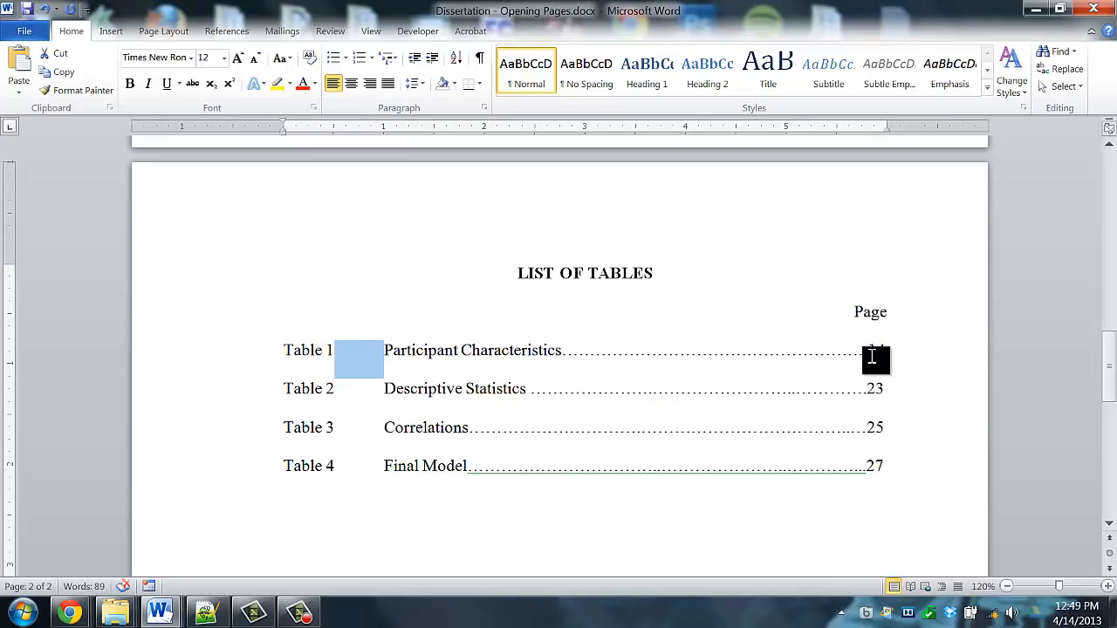
{"action": "left_click_drag", "start_coordinate": [870, 354], "coordinate": [563, 350]}
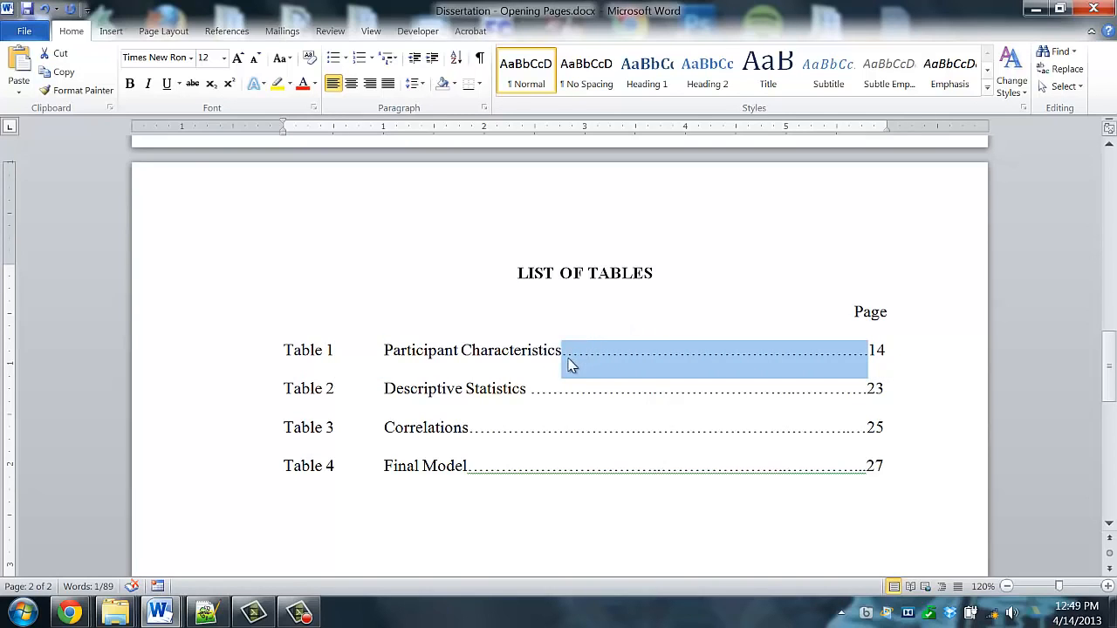
{"action": "double_click", "coordinate": [880, 356]}
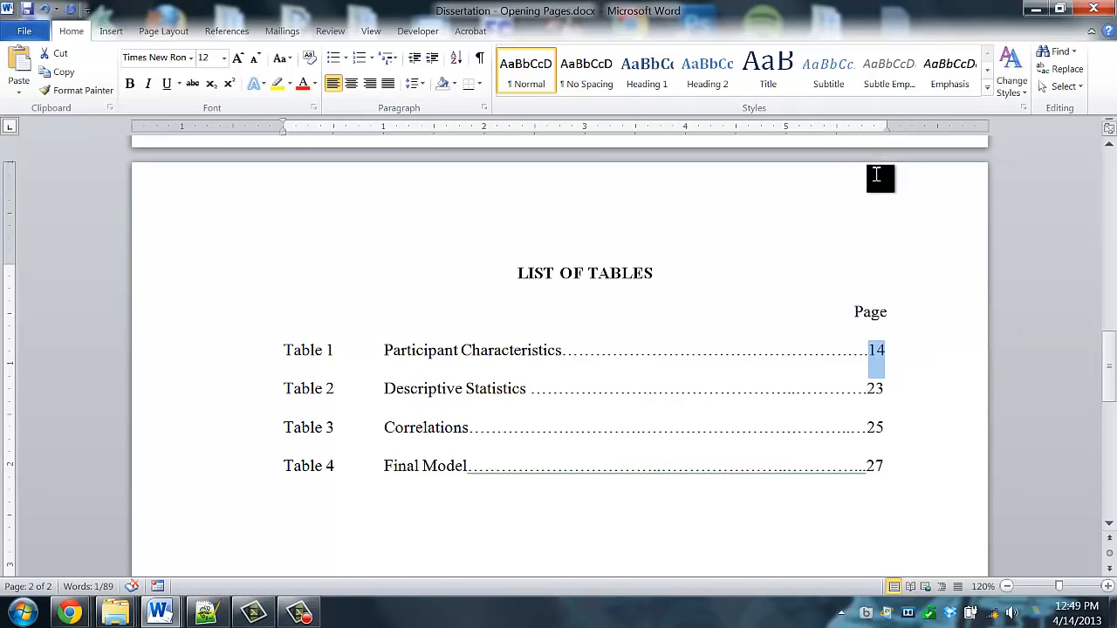
{"action": "left_click", "coordinate": [511, 351]}
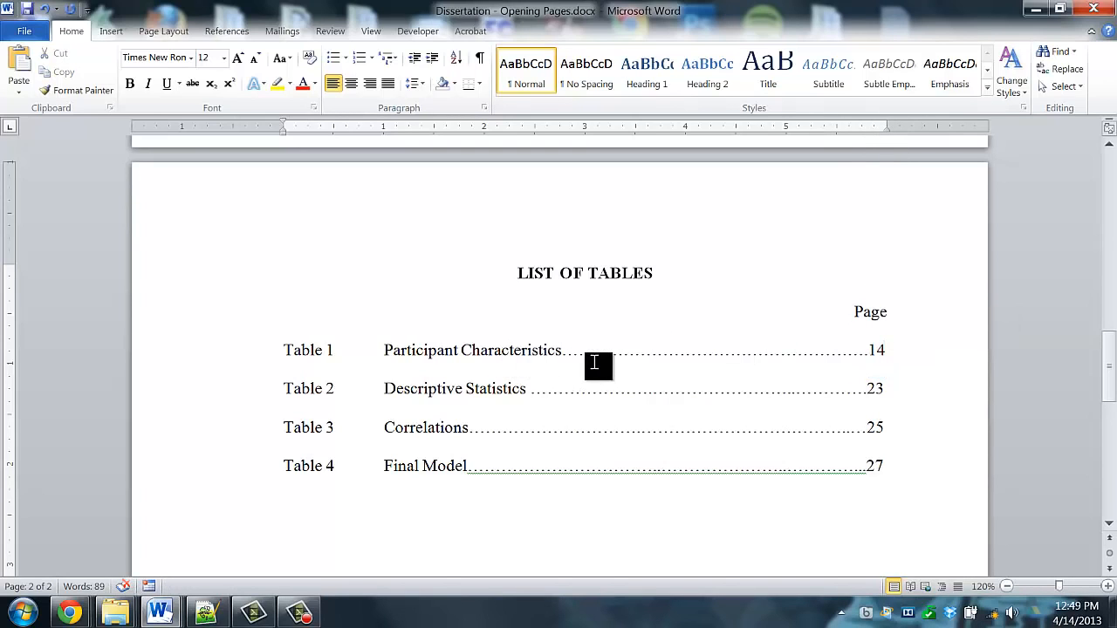
Step: Check the alignment of the TABLE OF CONTENTS heading, the Page label and the first contents entry
{"action": "scroll", "coordinate": [594, 389], "scroll_direction": "up", "scroll_amount": 15}
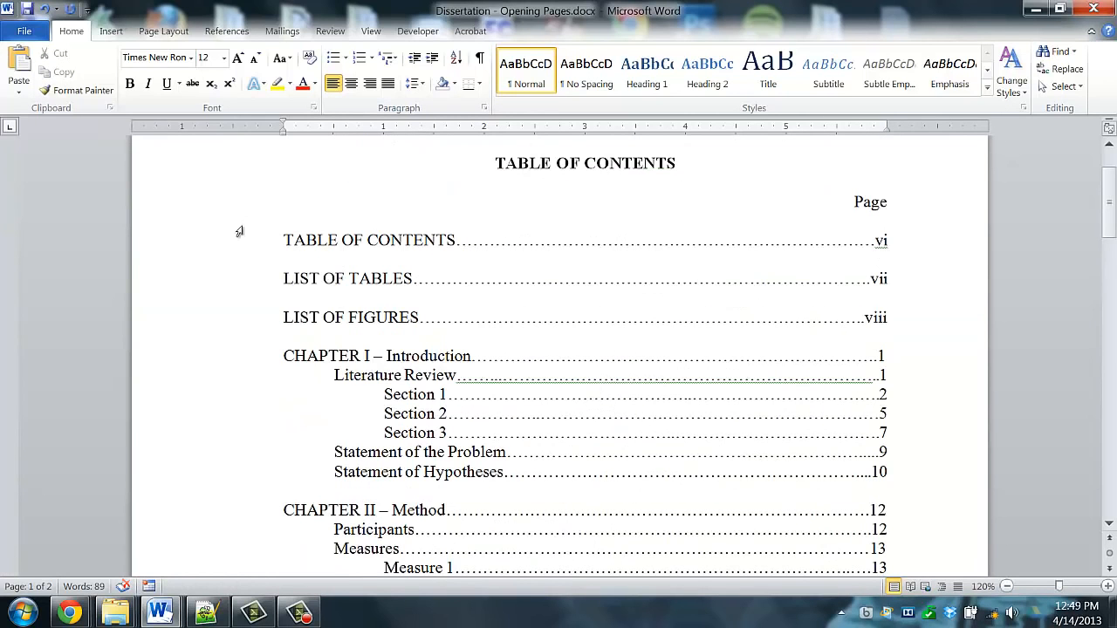
{"action": "scroll", "coordinate": [541, 236], "scroll_direction": "up", "scroll_amount": 2}
{"action": "left_click", "coordinate": [494, 262]}
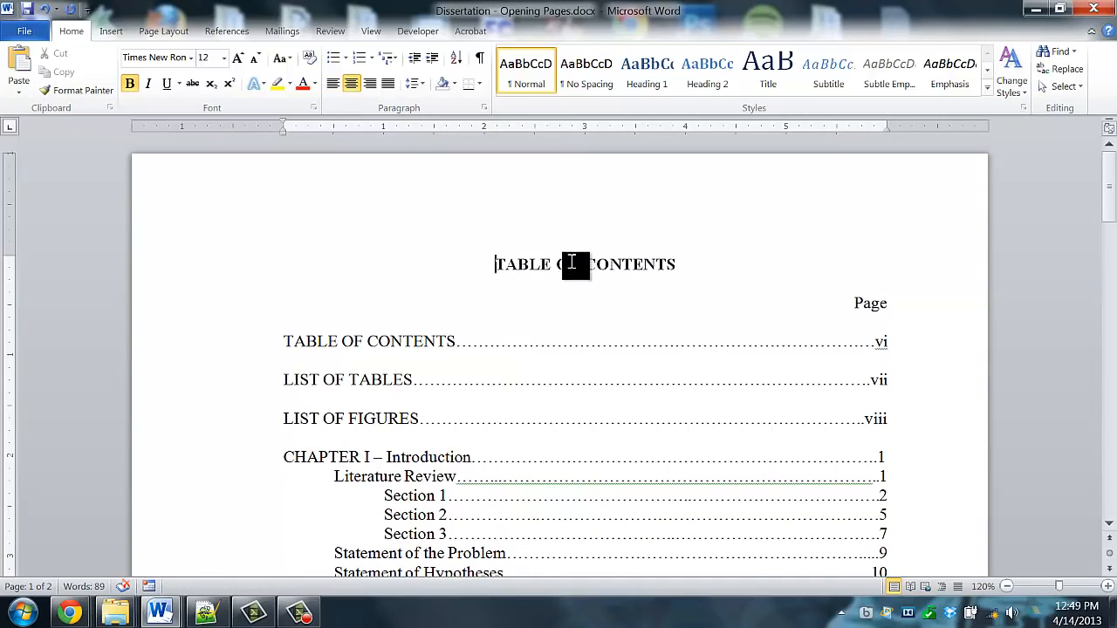
{"action": "left_click", "coordinate": [886, 305]}
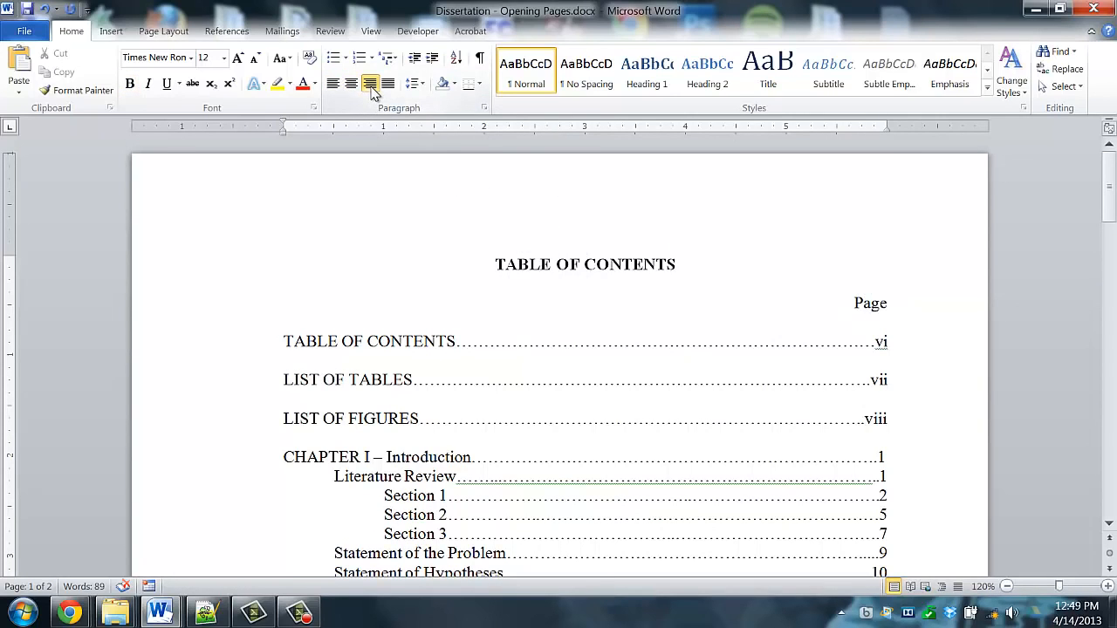
{"action": "scroll", "coordinate": [864, 307], "scroll_direction": "down", "scroll_amount": 2}
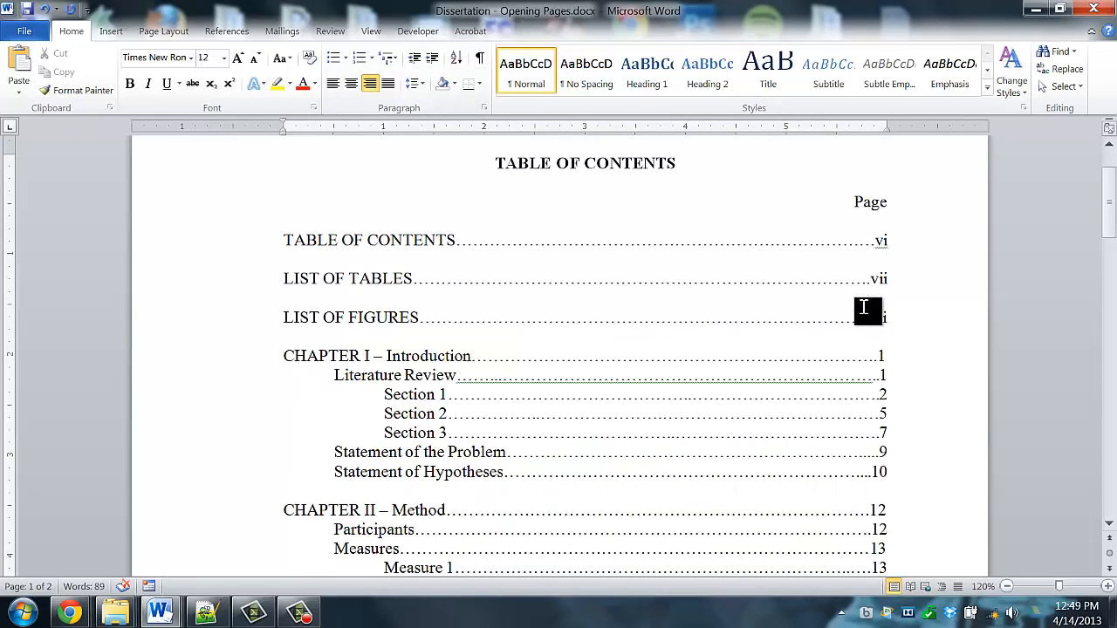
{"action": "double_click", "coordinate": [877, 214]}
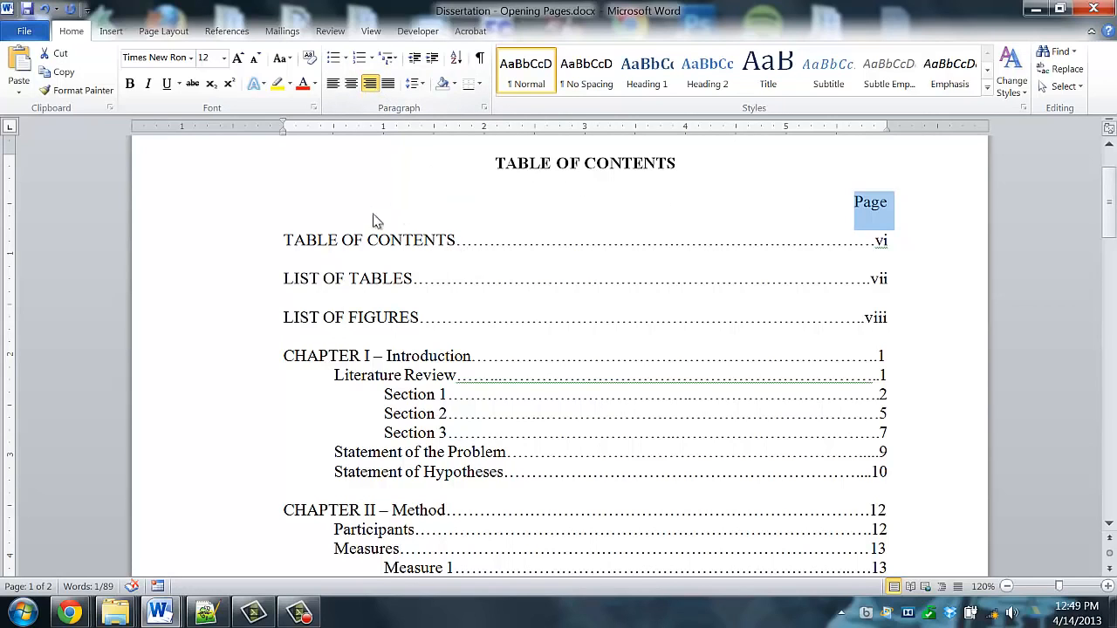
{"action": "left_click", "coordinate": [288, 242]}
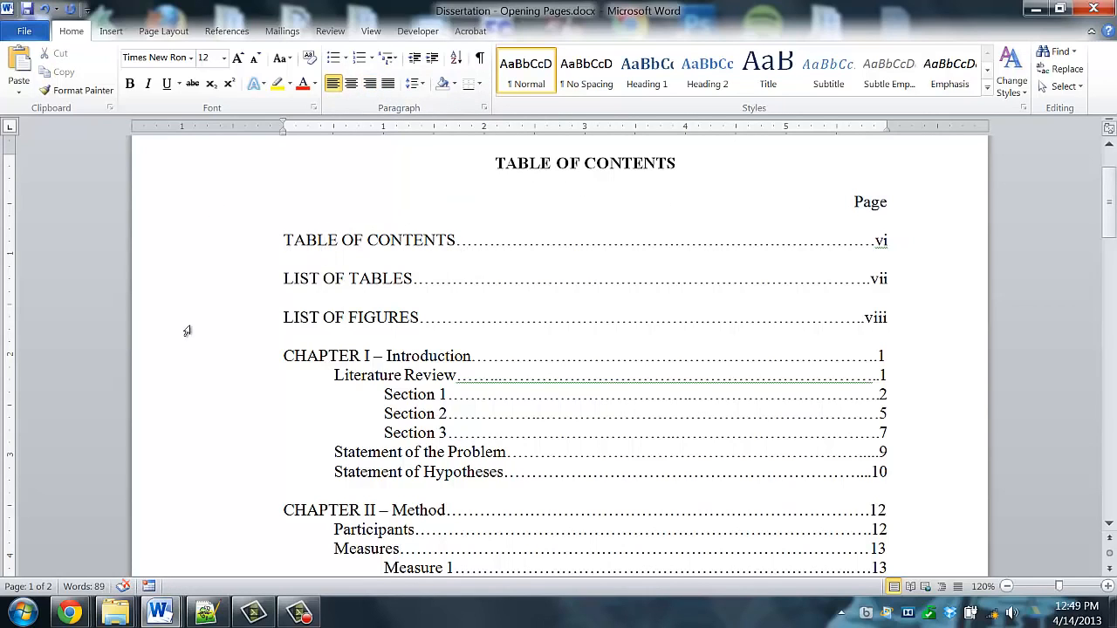
Step: Inspect the document's custom margins, especially the left margin, and close the page setup without changes
{"action": "left_click", "coordinate": [160, 32]}
{"action": "left_click", "coordinate": [112, 74]}
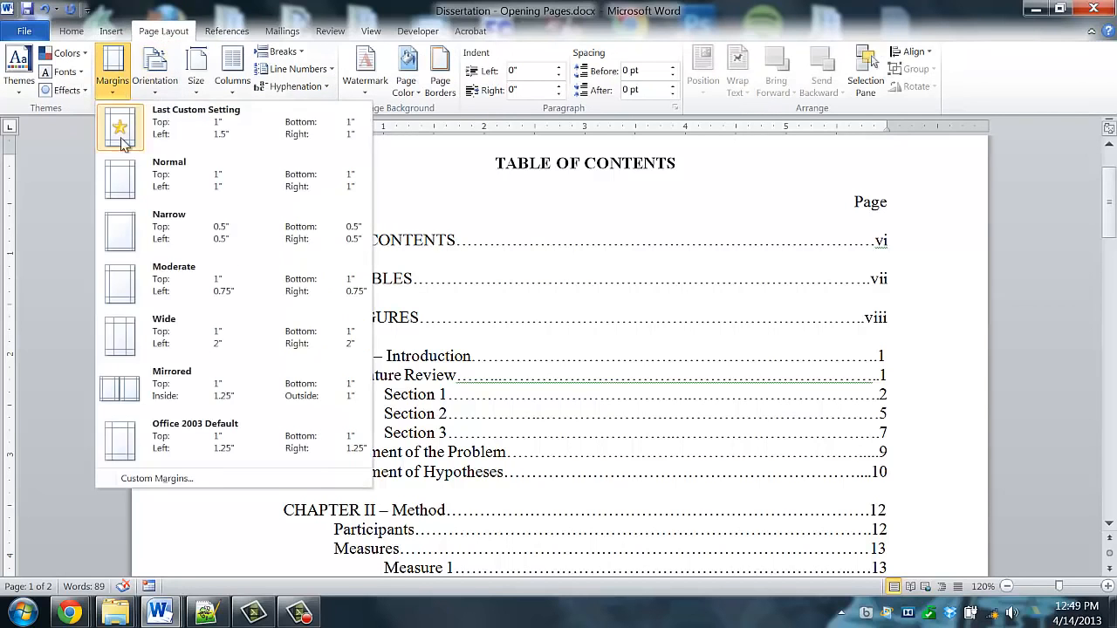
{"action": "left_click", "coordinate": [148, 474]}
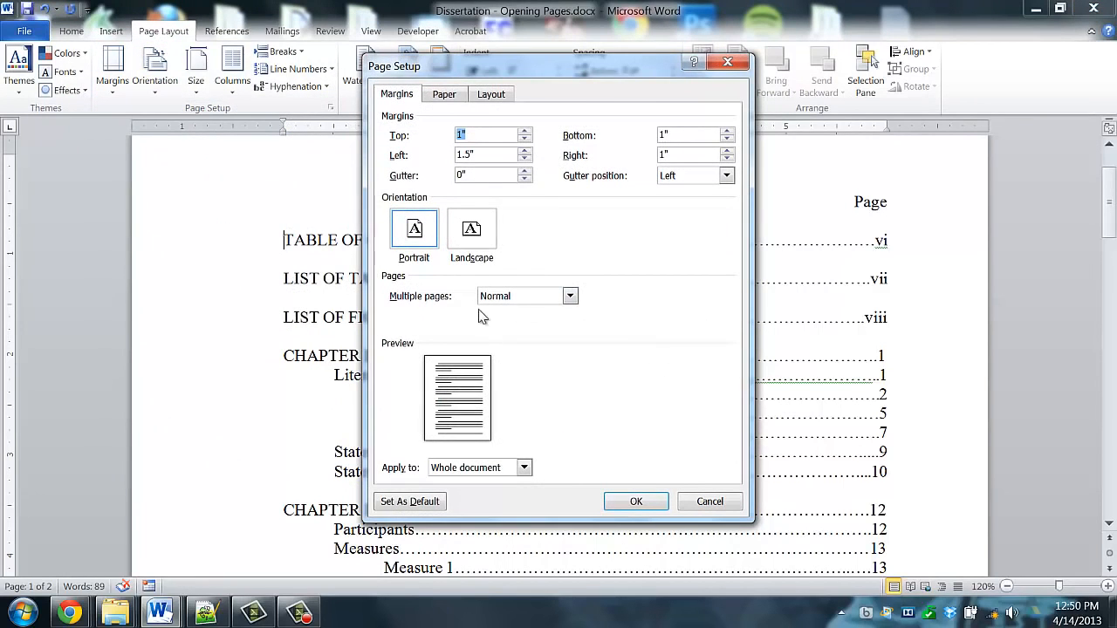
{"action": "left_click_drag", "start_coordinate": [485, 157], "coordinate": [412, 158]}
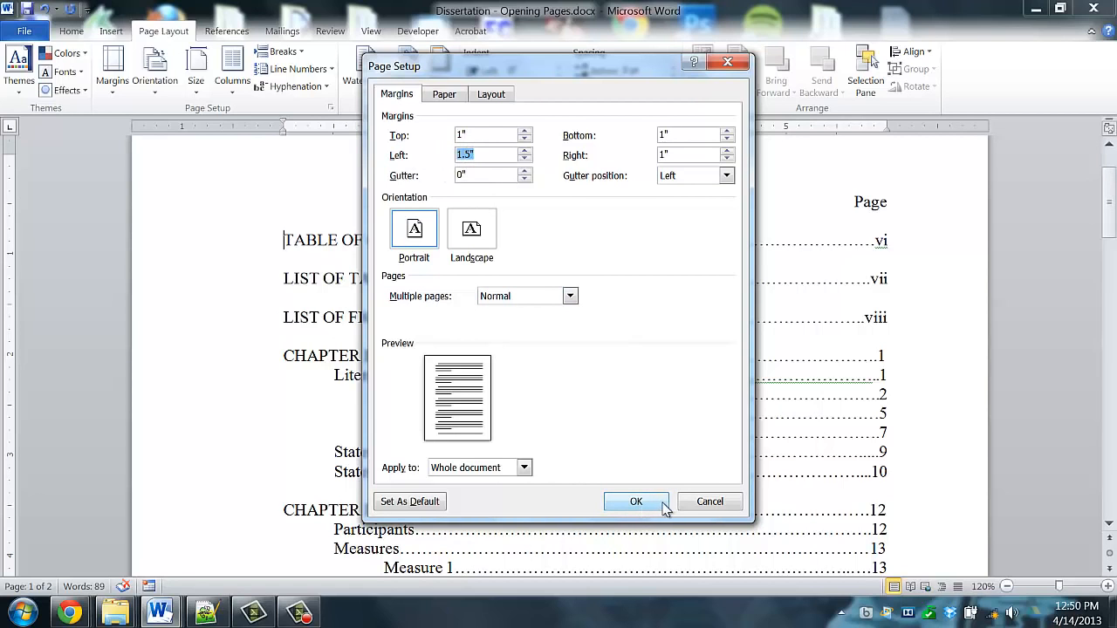
{"action": "left_click", "coordinate": [707, 501]}
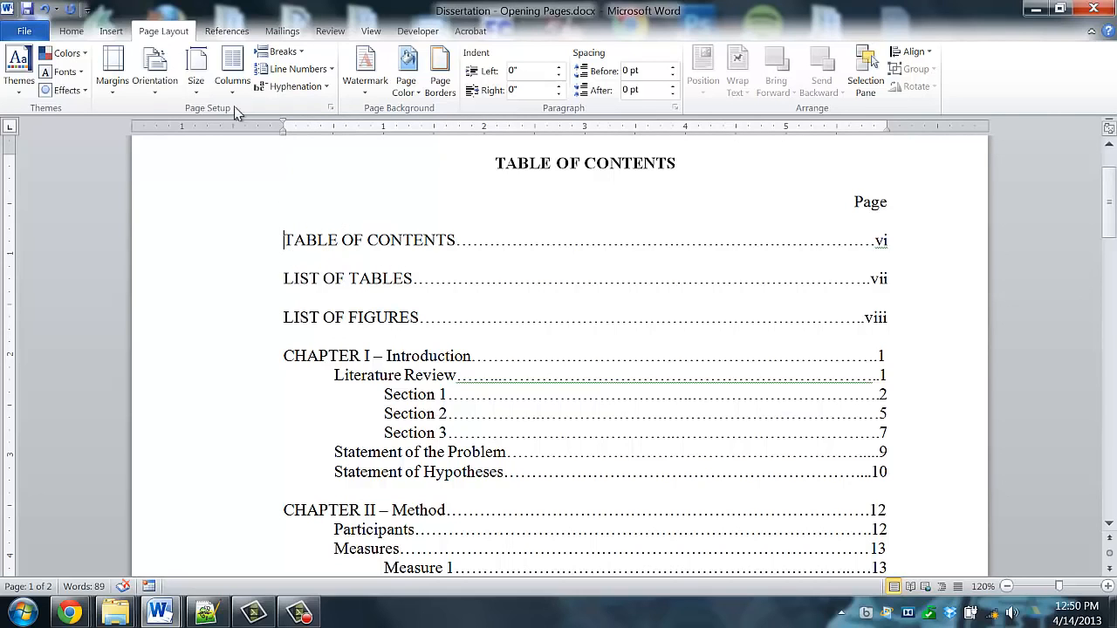
{"action": "left_click", "coordinate": [71, 31]}
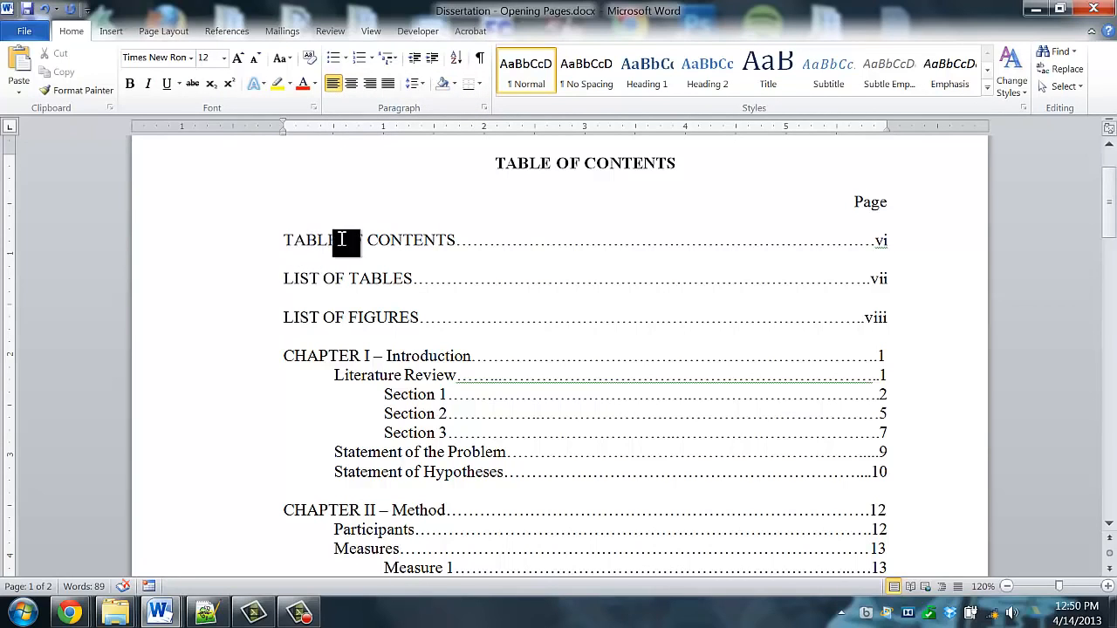
Step: Examine the parts of the TABLE OF CONTENTS entry by selecting its title, leader dots and page number in turn
{"action": "left_click_drag", "start_coordinate": [283, 241], "coordinate": [412, 238]}
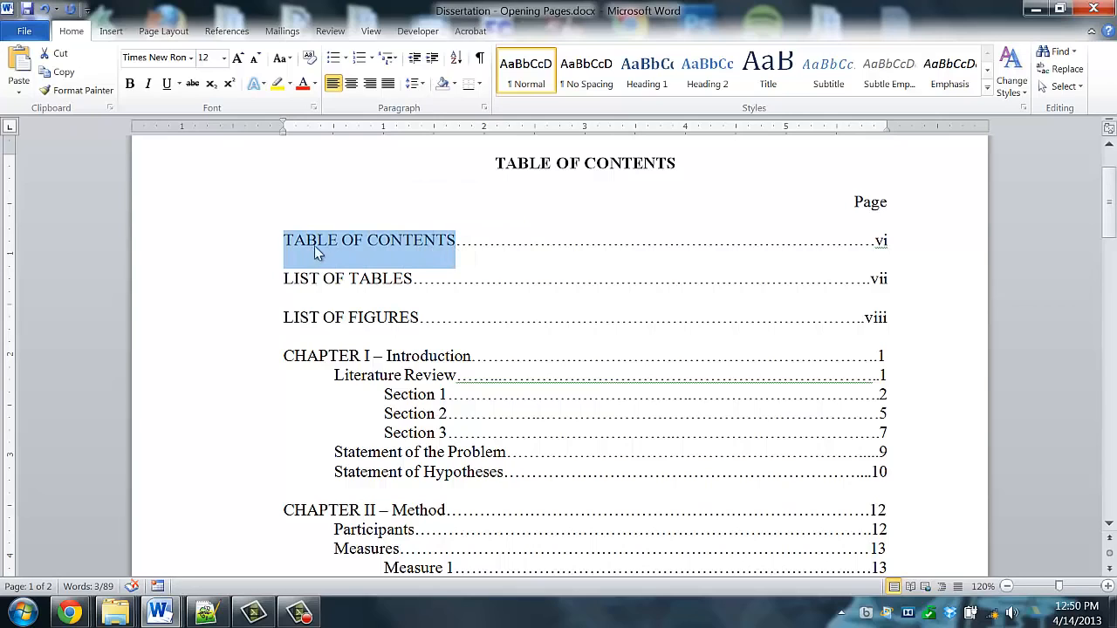
{"action": "left_click", "coordinate": [455, 241]}
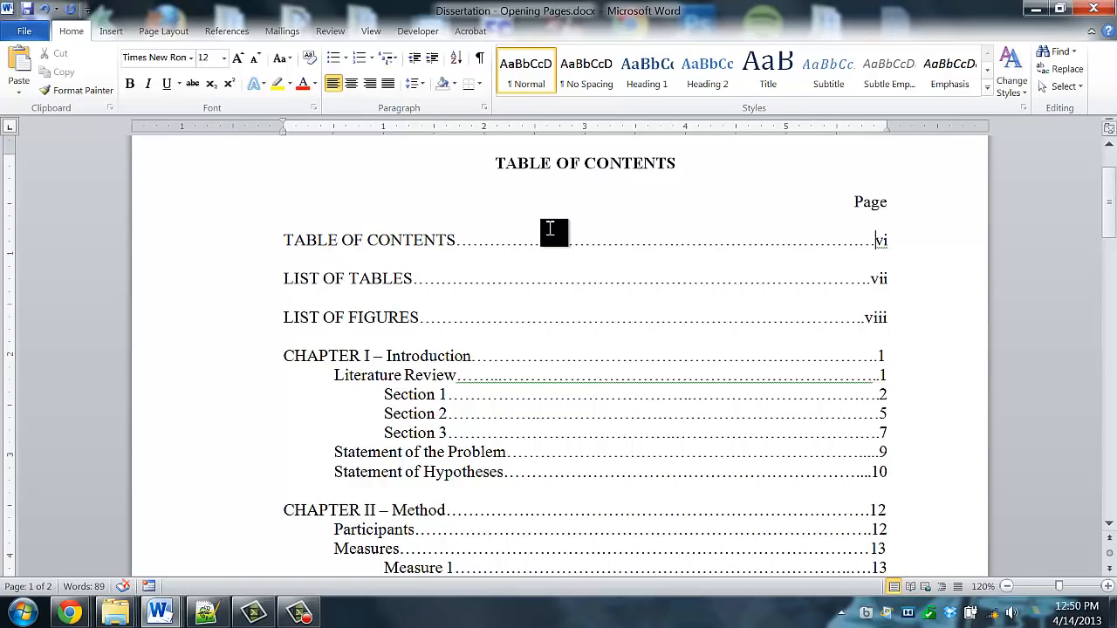
{"action": "key", "text": "shift+Right"}
{"action": "key", "text": "Right"}
{"action": "key", "text": "shift+Right"}
{"action": "key", "text": "shift+Right"}
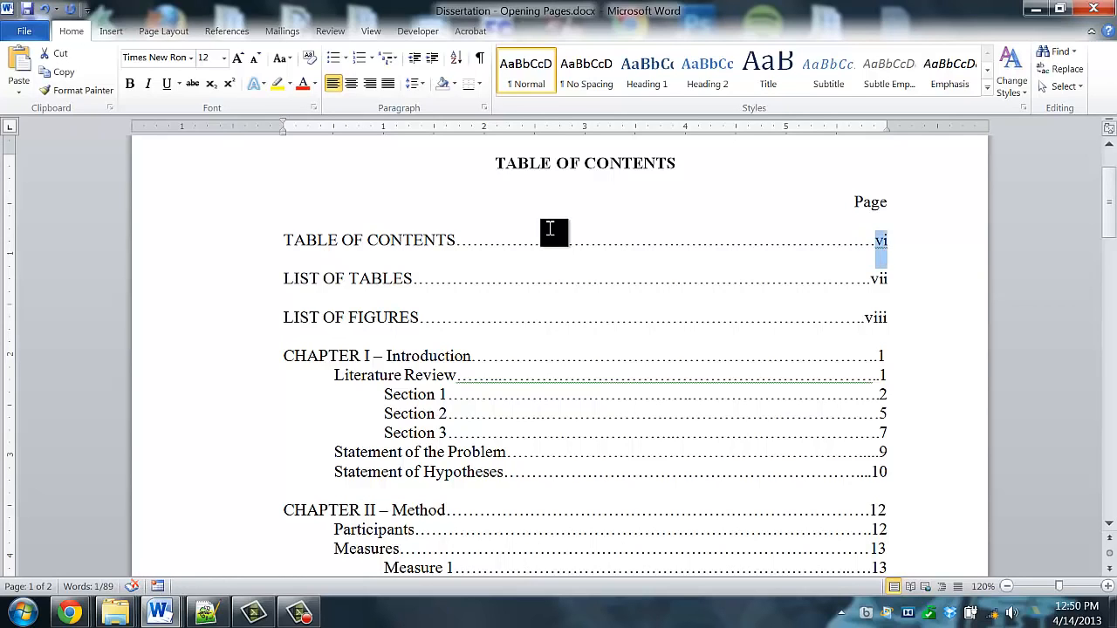
{"action": "key", "text": "Home"}
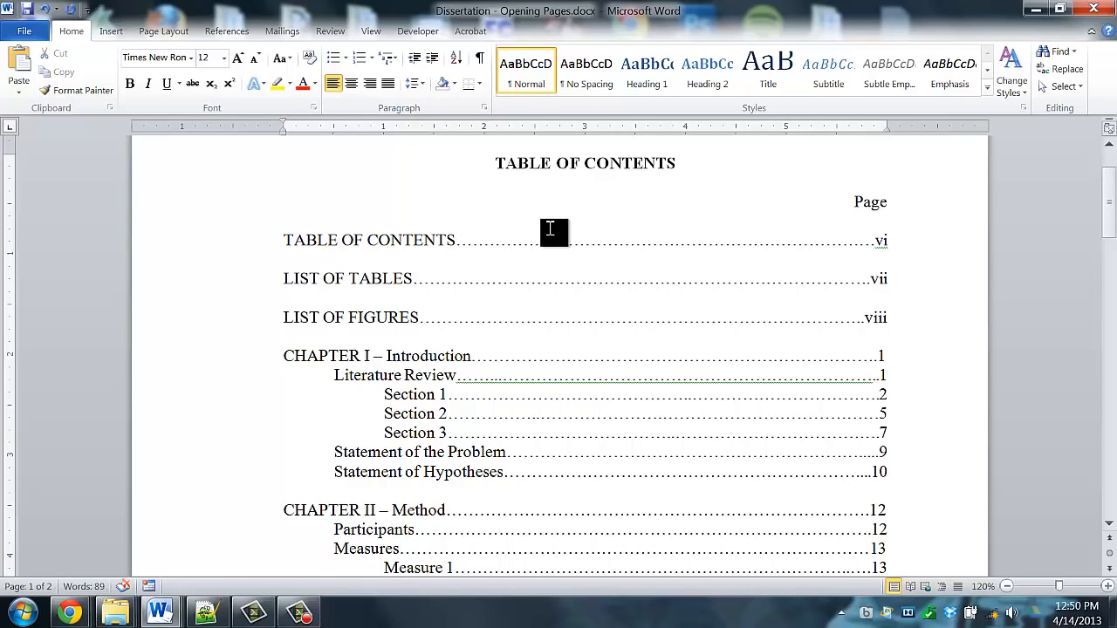
{"action": "key", "text": "shift+Right"}
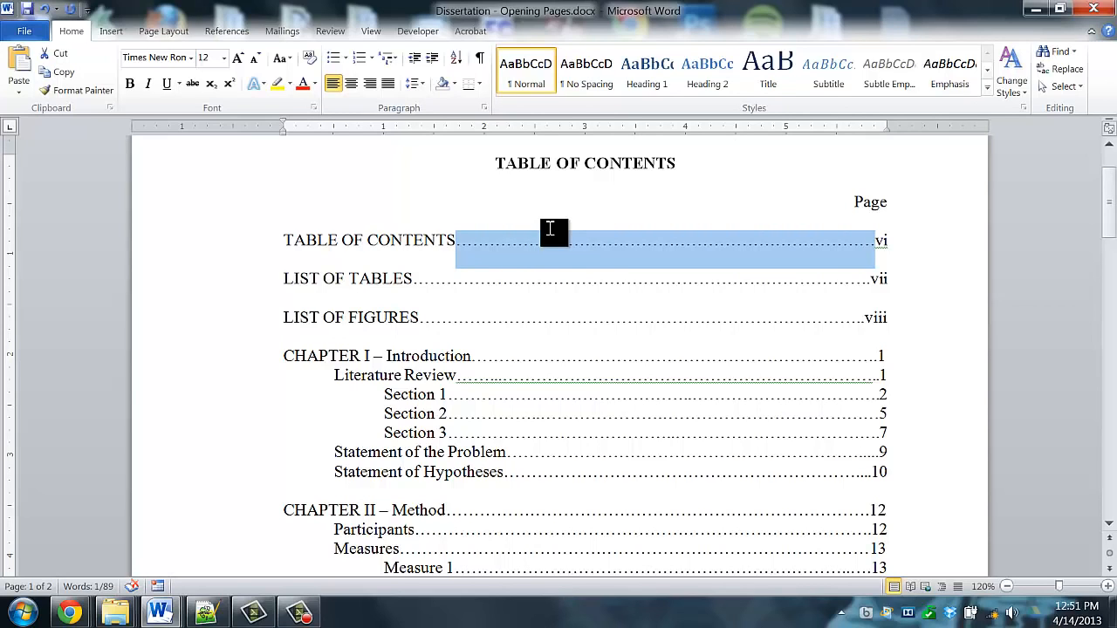
{"action": "key", "text": "End"}
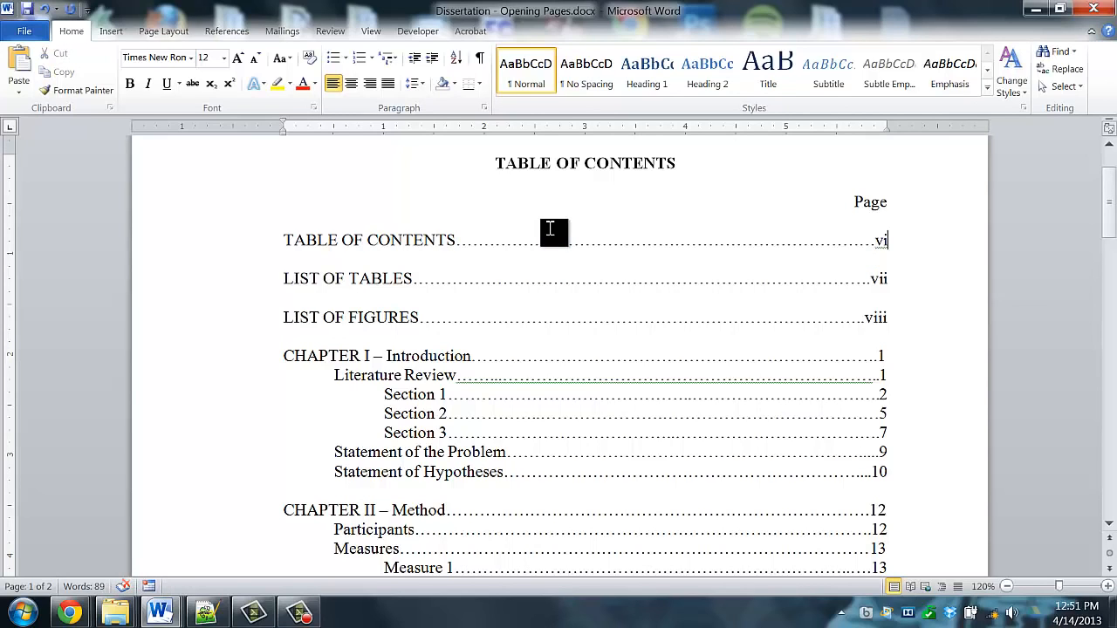
{"action": "key", "text": "shift+Left"}
{"action": "key", "text": "shift+Left"}
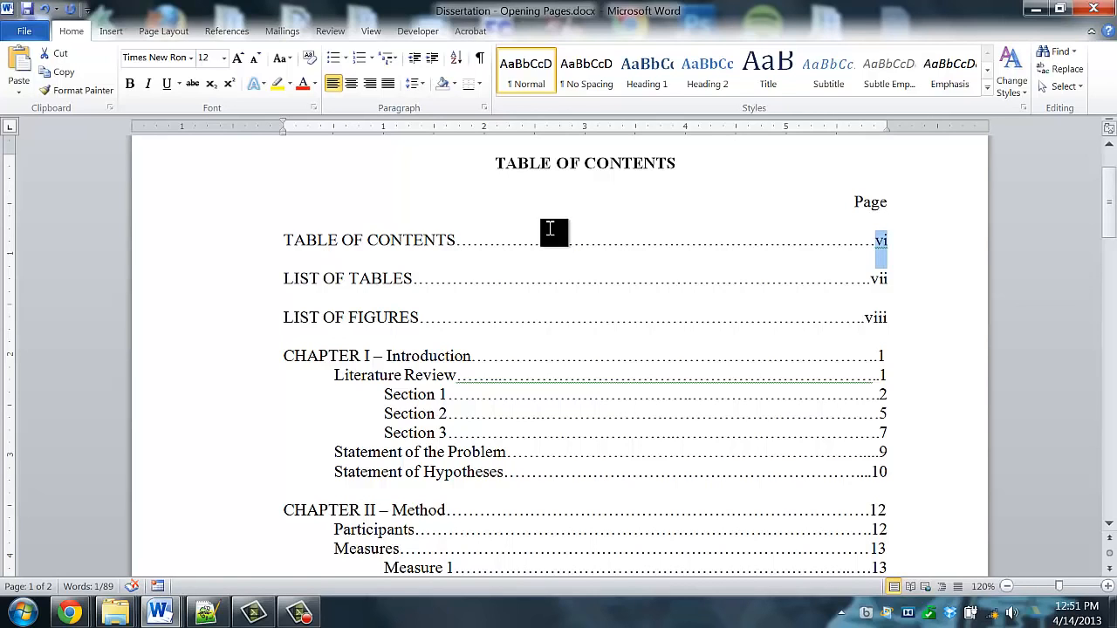
{"action": "key", "text": "Right"}
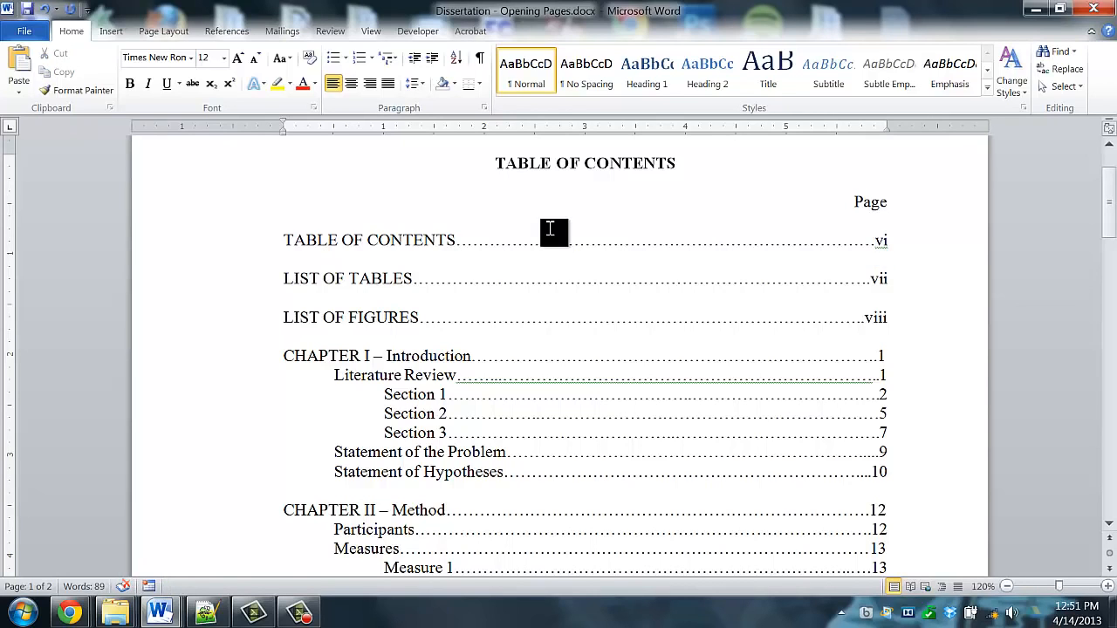
Step: Delete the manual leader dots between the title and page number of the TABLE OF CONTENTS entry
{"action": "key", "text": "shift+Left"}
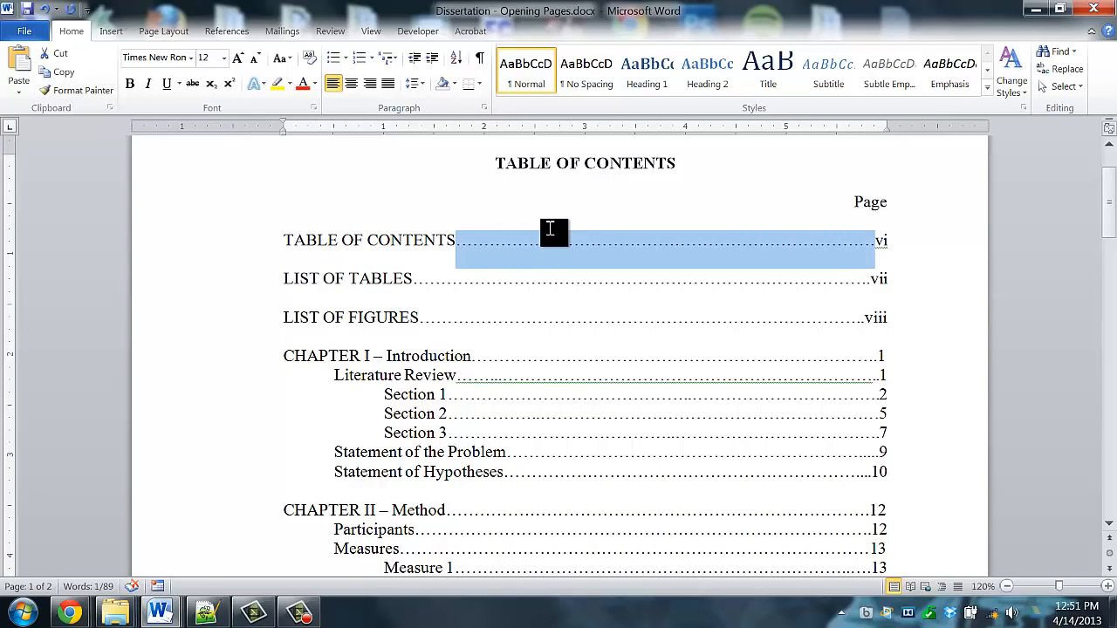
{"action": "key", "text": "Delete"}
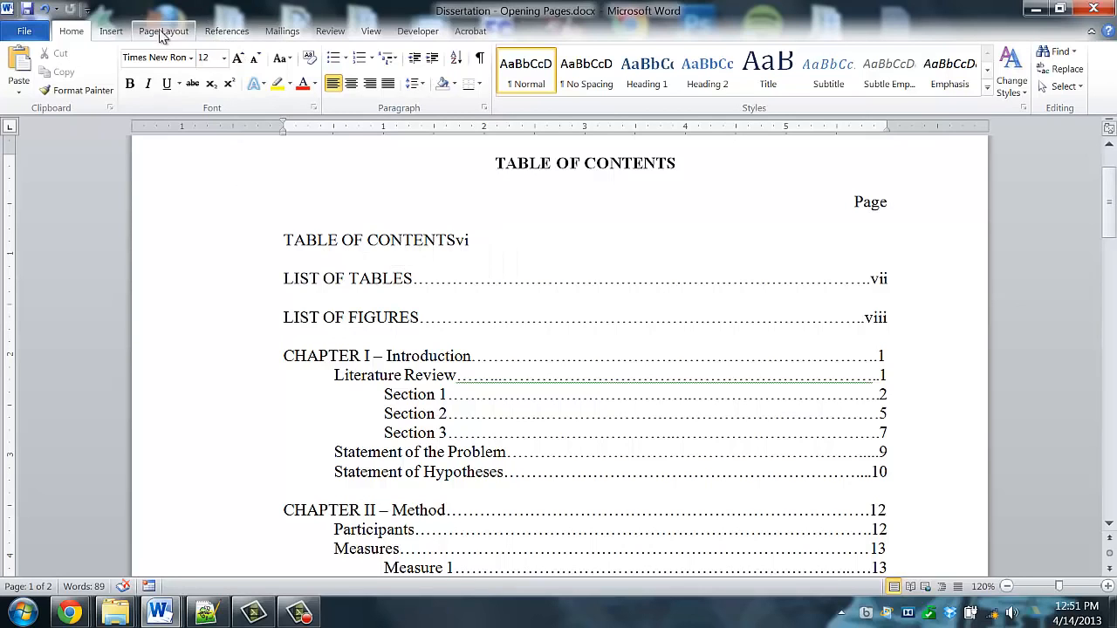
{"action": "key", "text": "BackSpace"}
{"action": "key", "text": "BackSpace"}
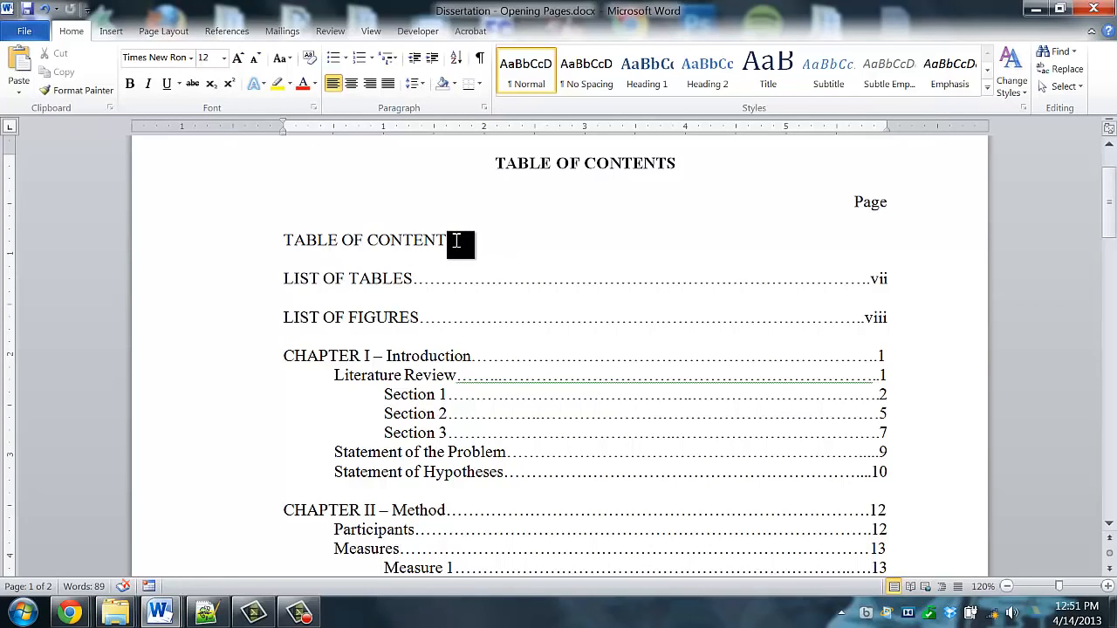
Step: Open the tab settings for the TABLE OF CONTENTS entry's paragraph and clear all of its tab stops
{"action": "right_click", "coordinate": [455, 240]}
{"action": "left_click", "coordinate": [502, 353]}
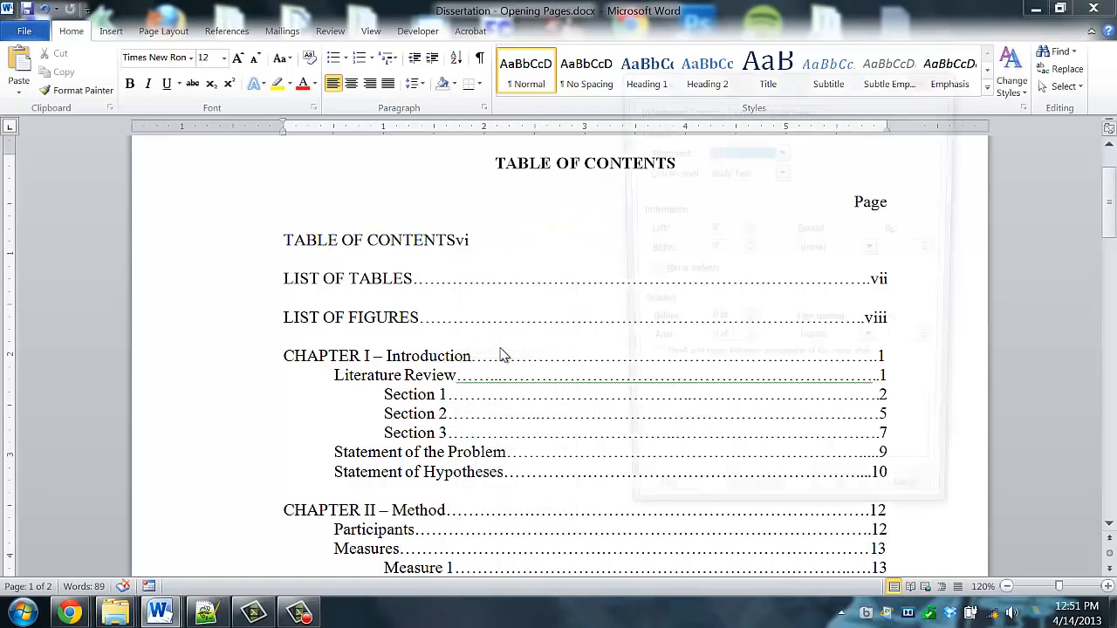
{"action": "left_click", "coordinate": [657, 512]}
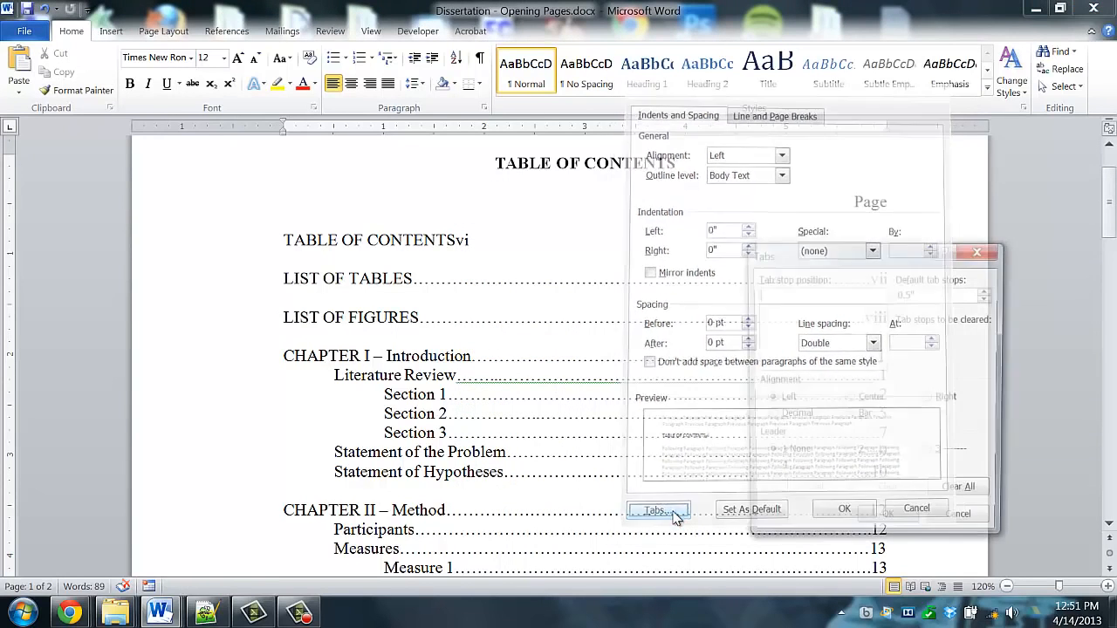
{"action": "left_click_drag", "start_coordinate": [781, 251], "coordinate": [582, 199]}
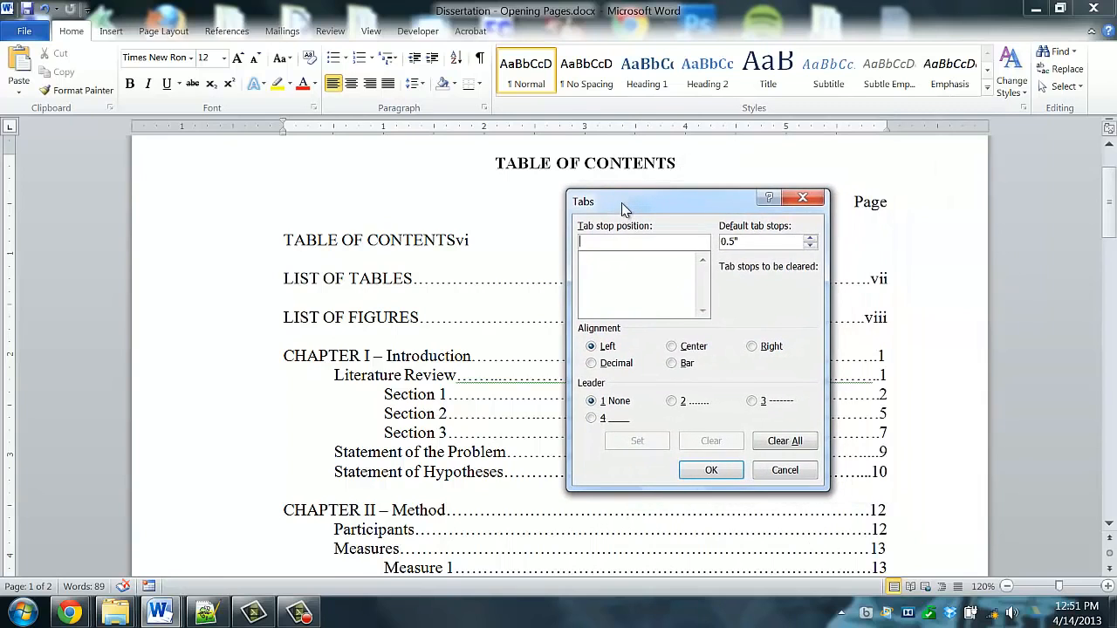
{"action": "left_click", "coordinate": [785, 442]}
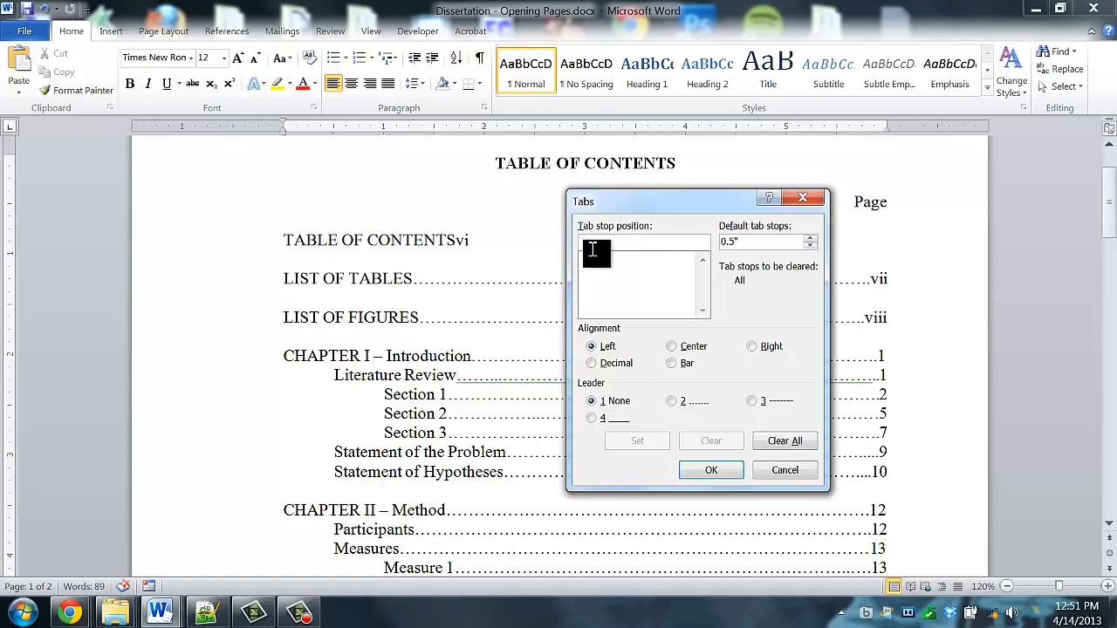
Step: Set a right-aligned tab stop at 6" with dotted leader 2, and insert a tab before the TABLE OF CONTENTS entry's page number
{"action": "type", "text": "6"}
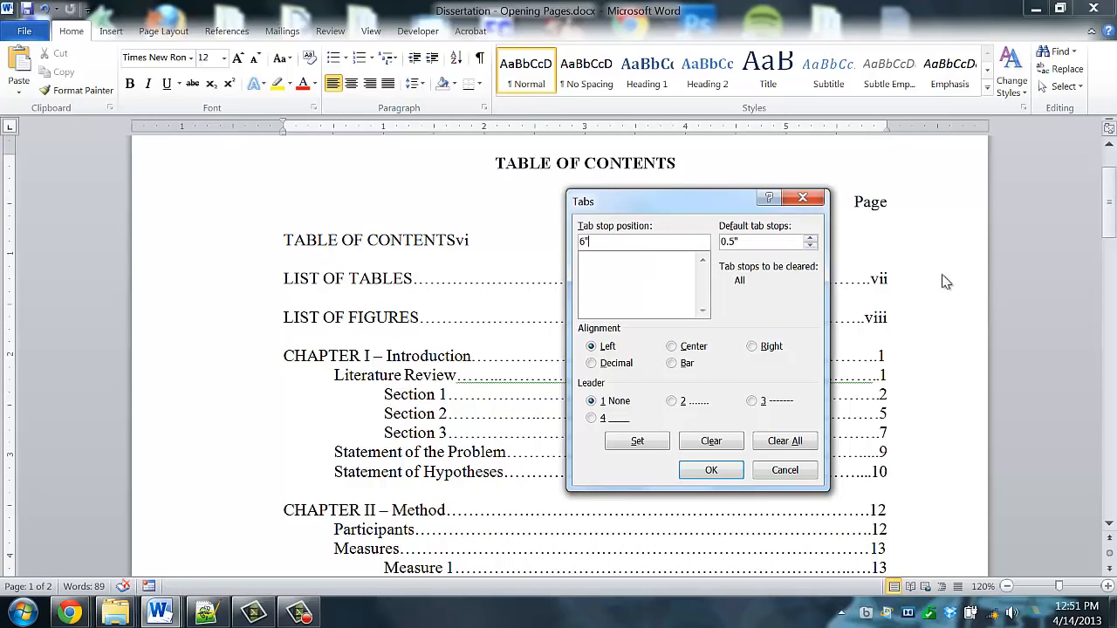
{"action": "left_click", "coordinate": [754, 351]}
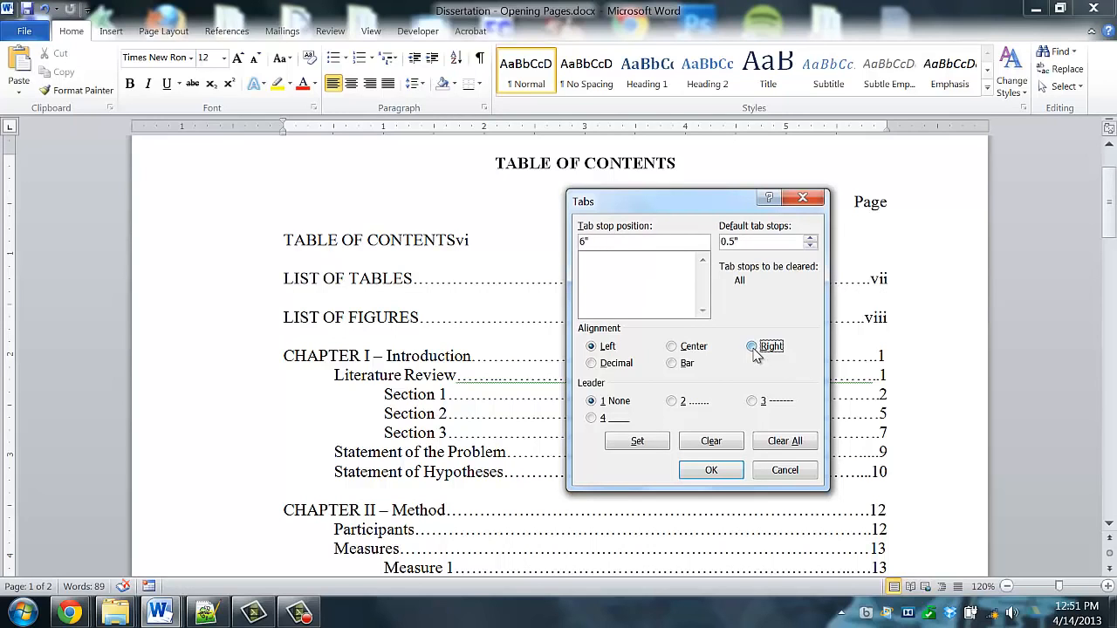
{"action": "left_click", "coordinate": [672, 404]}
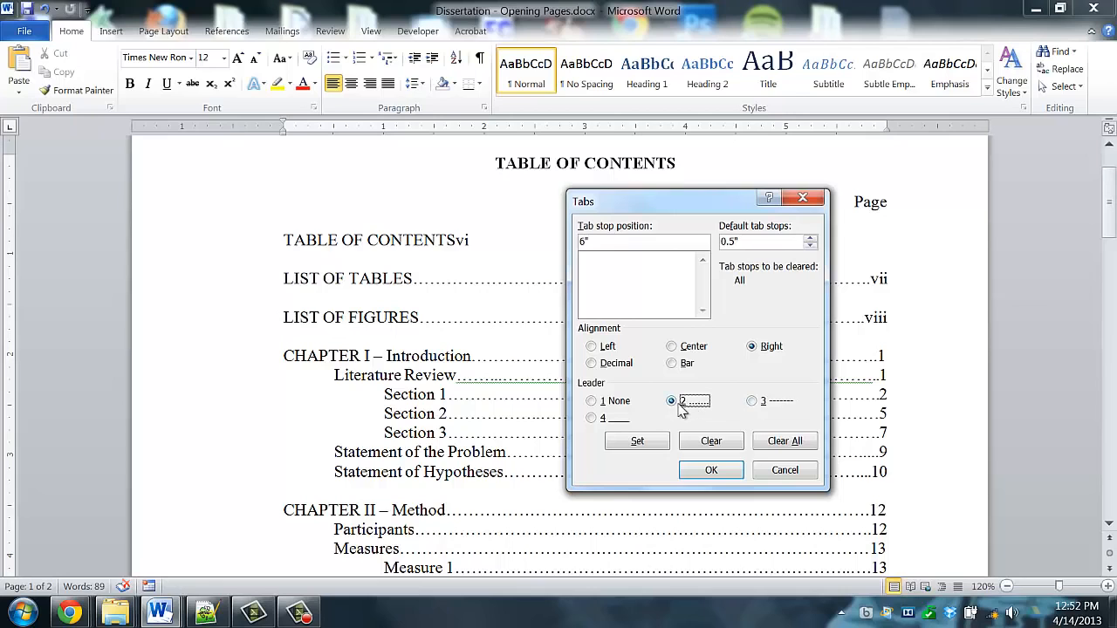
{"action": "left_click", "coordinate": [637, 441]}
{"action": "left_click", "coordinate": [710, 470]}
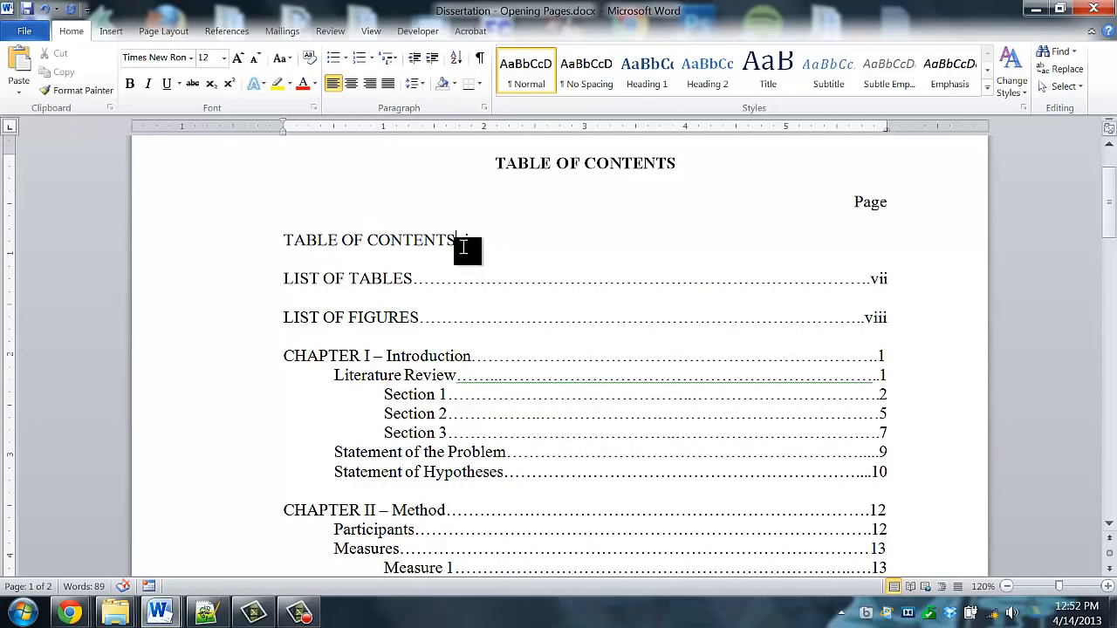
{"action": "key", "text": "Tab"}
{"action": "left_click", "coordinate": [889, 241]}
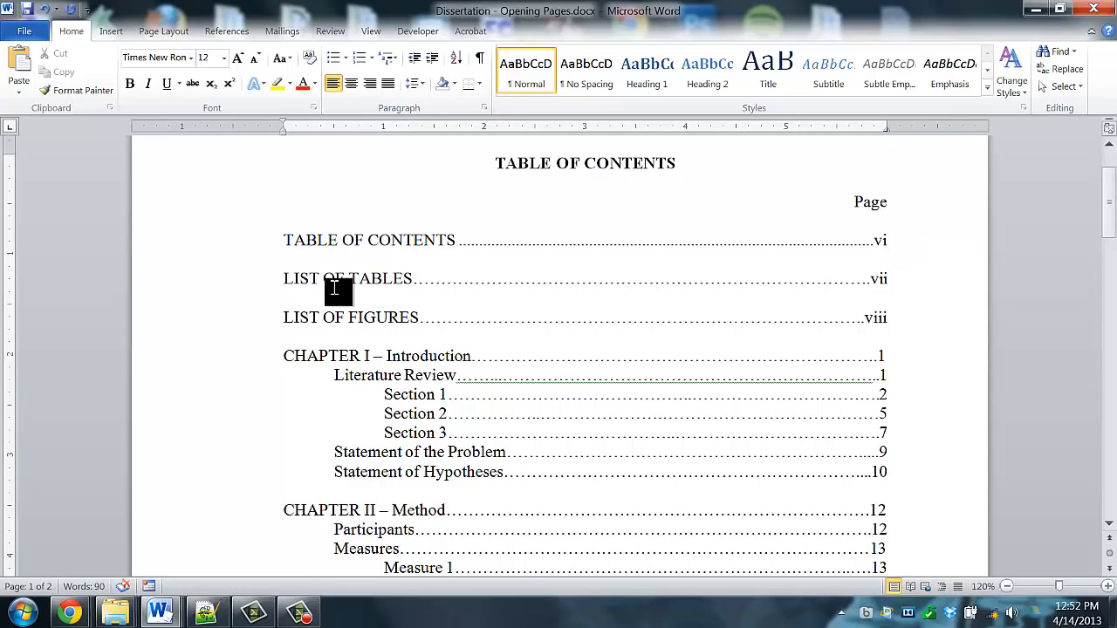
{"action": "left_click", "coordinate": [237, 284]}
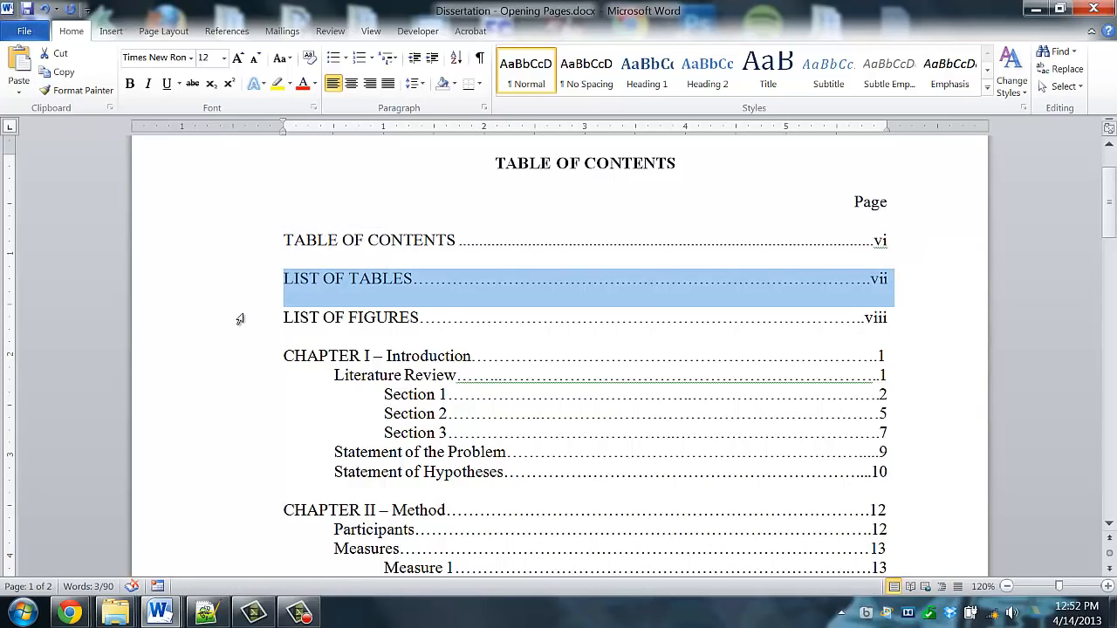
{"action": "left_click", "coordinate": [239, 320], "text": "shift"}
{"action": "left_click", "coordinate": [206, 284]}
{"action": "left_click", "coordinate": [284, 316]}
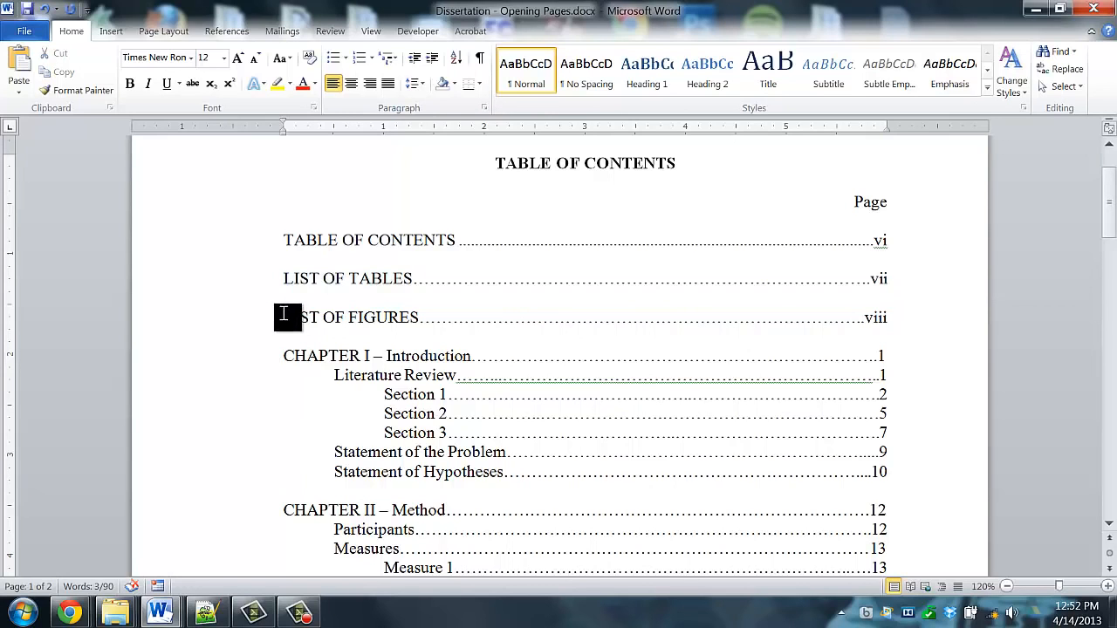
{"action": "scroll", "coordinate": [307, 312], "scroll_direction": "down", "scroll_amount": 2}
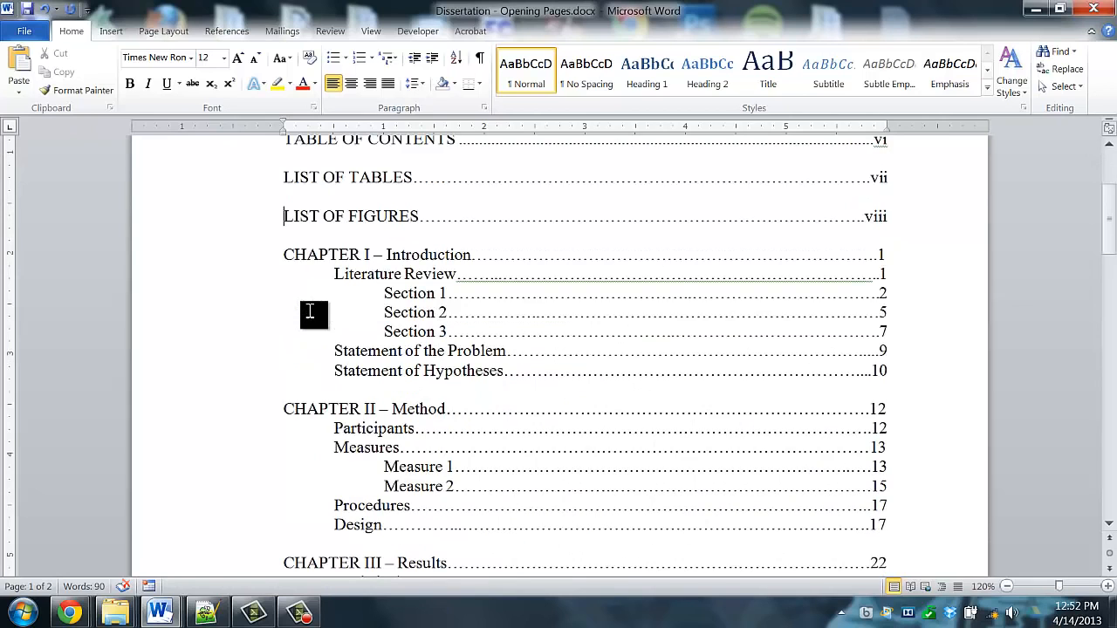
{"action": "scroll", "coordinate": [309, 312], "scroll_direction": "up", "scroll_amount": 1}
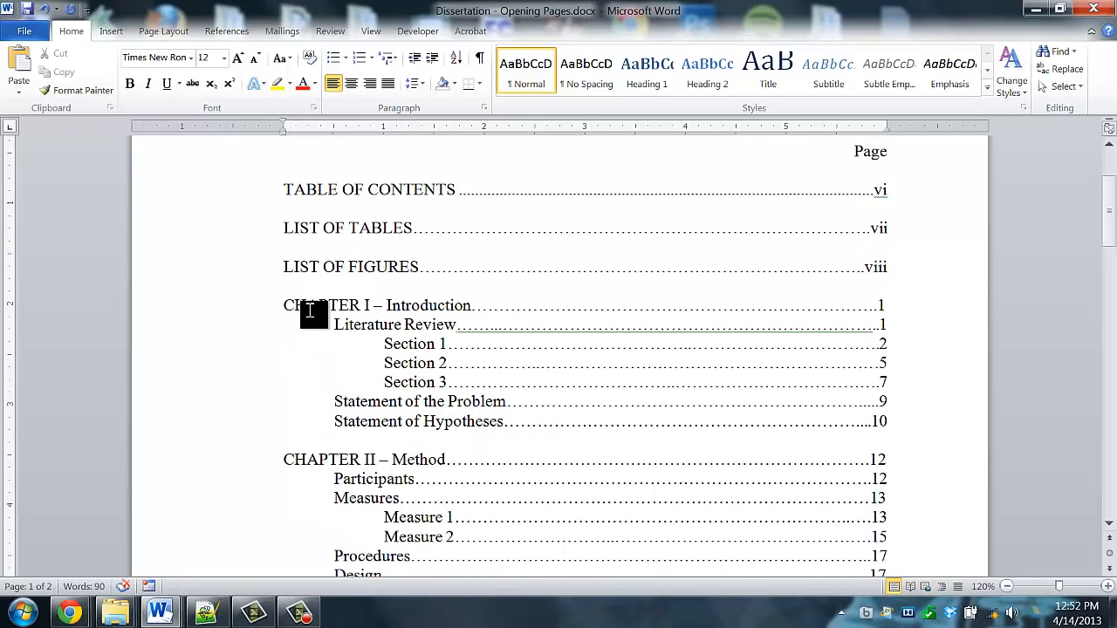
{"action": "left_click", "coordinate": [260, 244]}
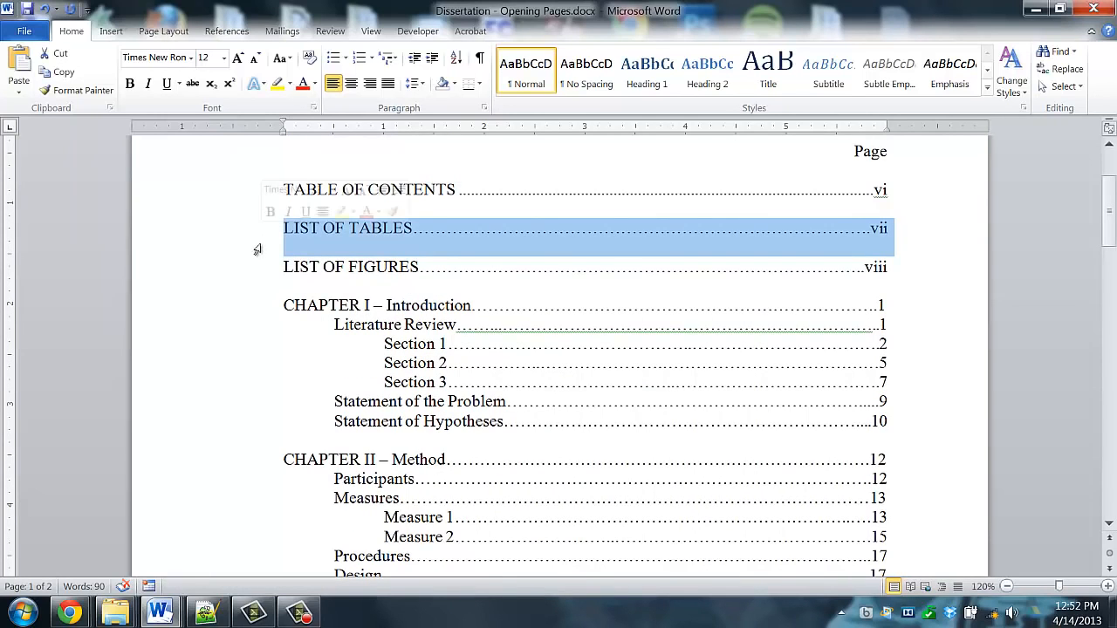
{"action": "left_click", "coordinate": [255, 266], "text": "shift"}
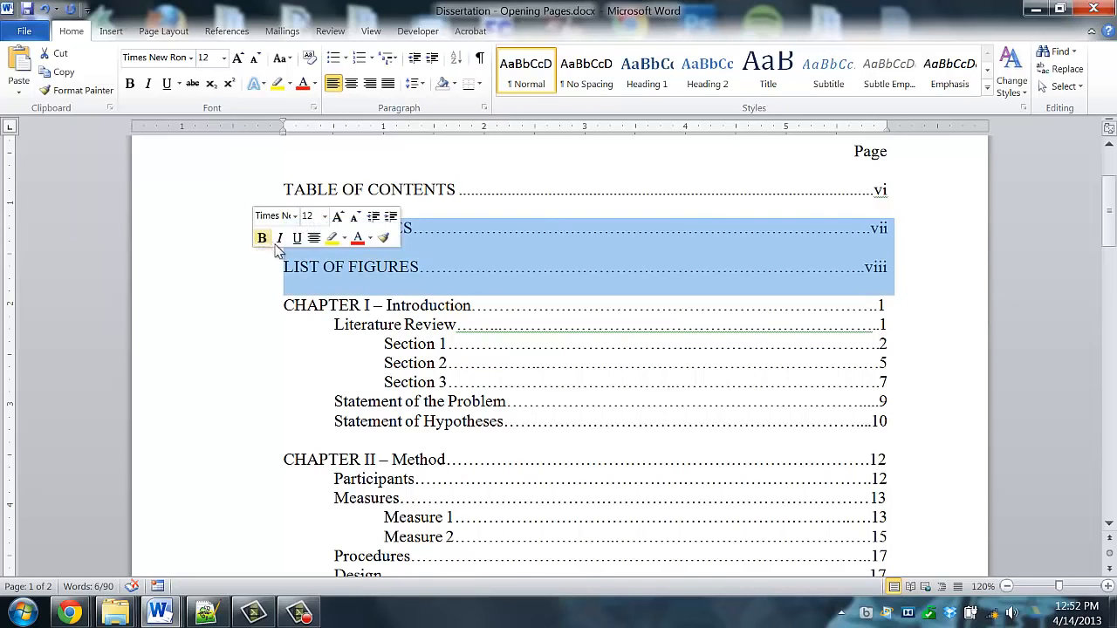
{"action": "left_click", "coordinate": [288, 262]}
Step: Select the LIST OF TABLES and LIST OF FIGURES entries together with the four unindented CHAPTER entries, leaving out their indented subentries
{"action": "left_click", "coordinate": [262, 239]}
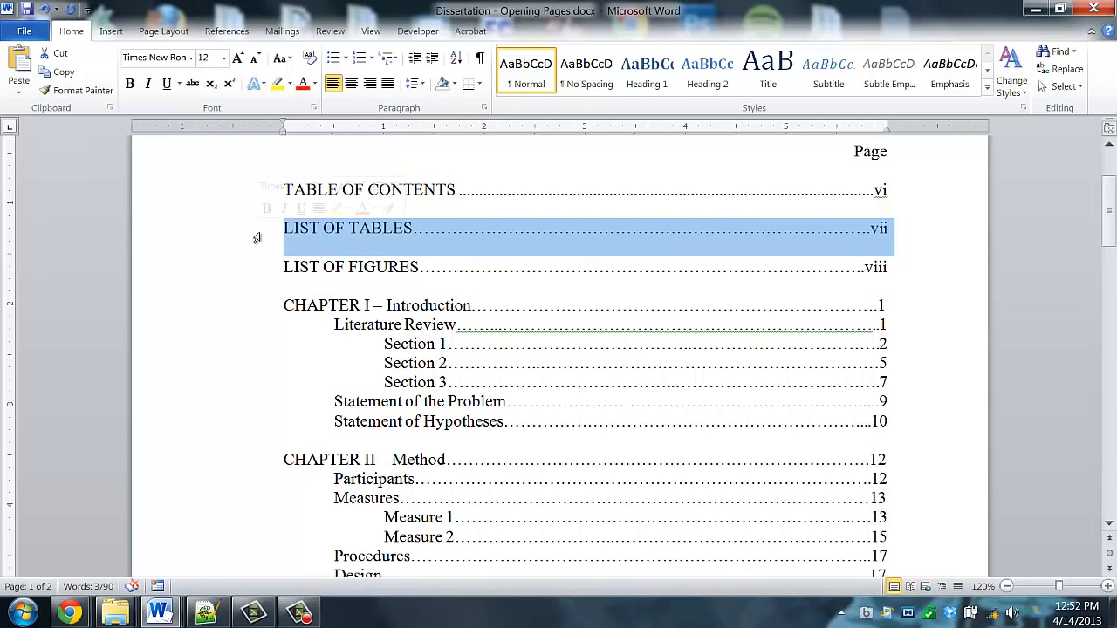
{"action": "left_click", "coordinate": [253, 268], "text": "shift"}
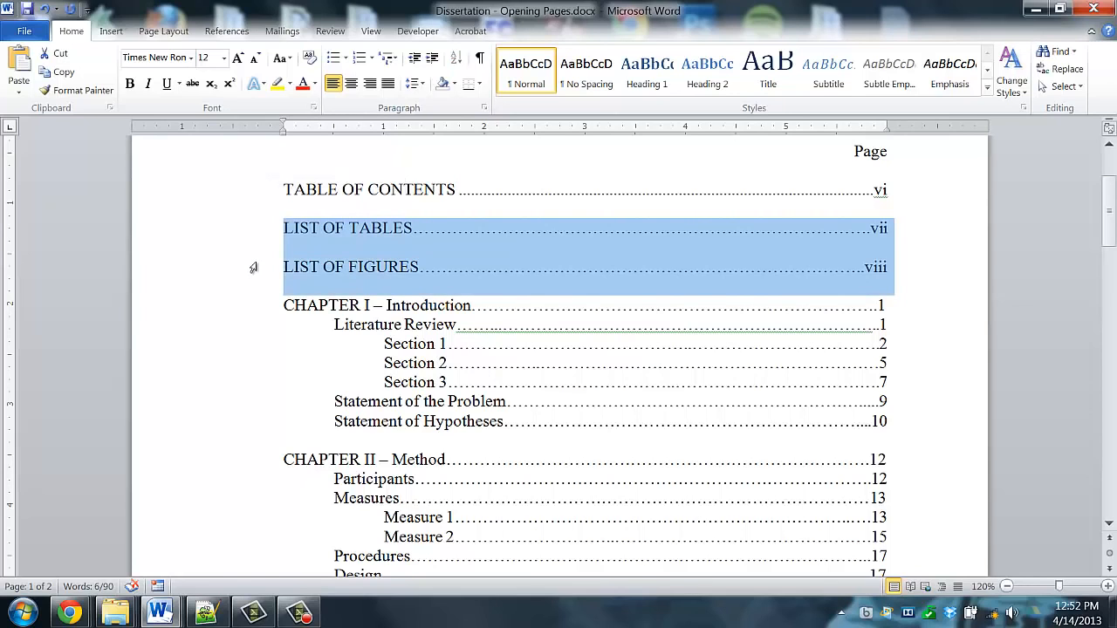
{"action": "left_click", "coordinate": [255, 305], "text": "shift"}
{"action": "left_click", "coordinate": [241, 463], "text": "ctrl"}
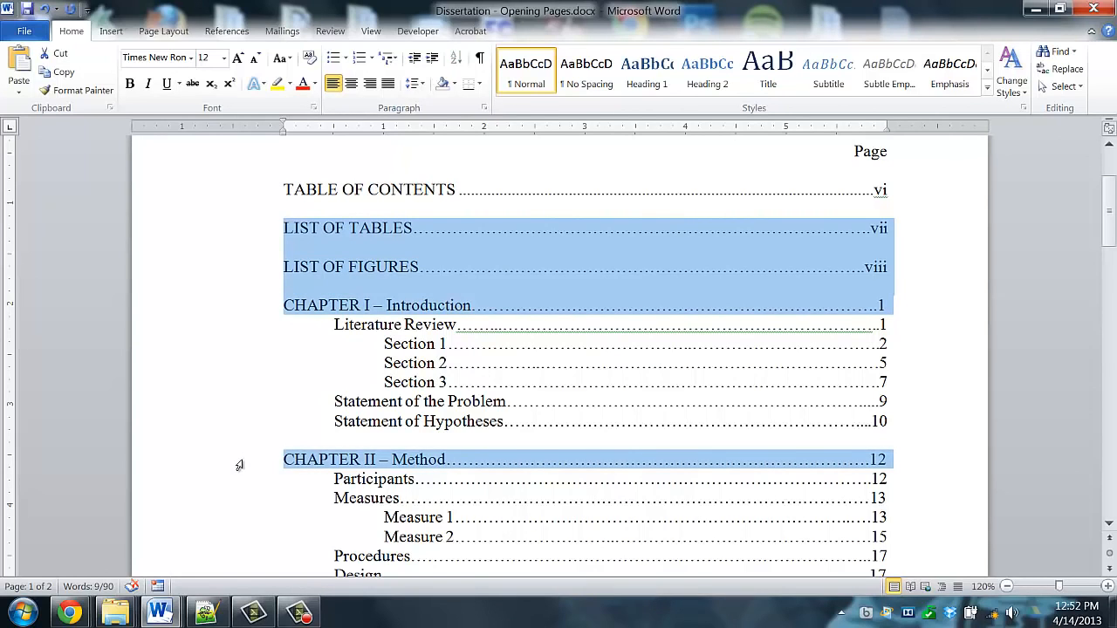
{"action": "scroll", "coordinate": [224, 301], "scroll_direction": "down", "scroll_amount": 1}
{"action": "scroll", "coordinate": [224, 301], "scroll_direction": "down", "scroll_amount": 2}
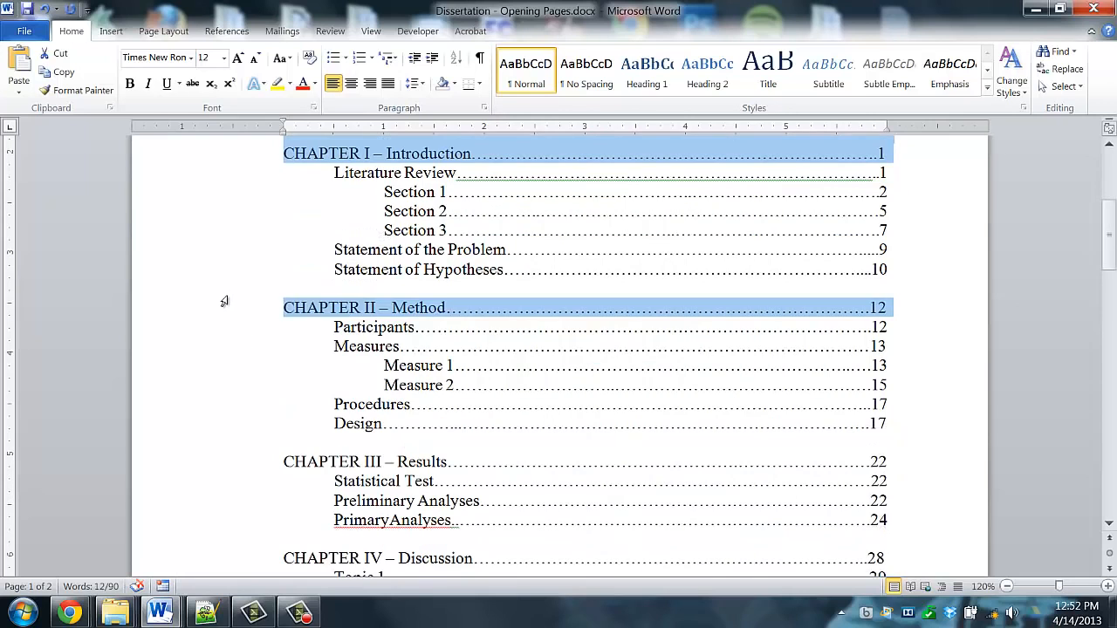
{"action": "left_click", "coordinate": [255, 464], "text": "ctrl"}
{"action": "scroll", "coordinate": [221, 417], "scroll_direction": "down", "scroll_amount": 3}
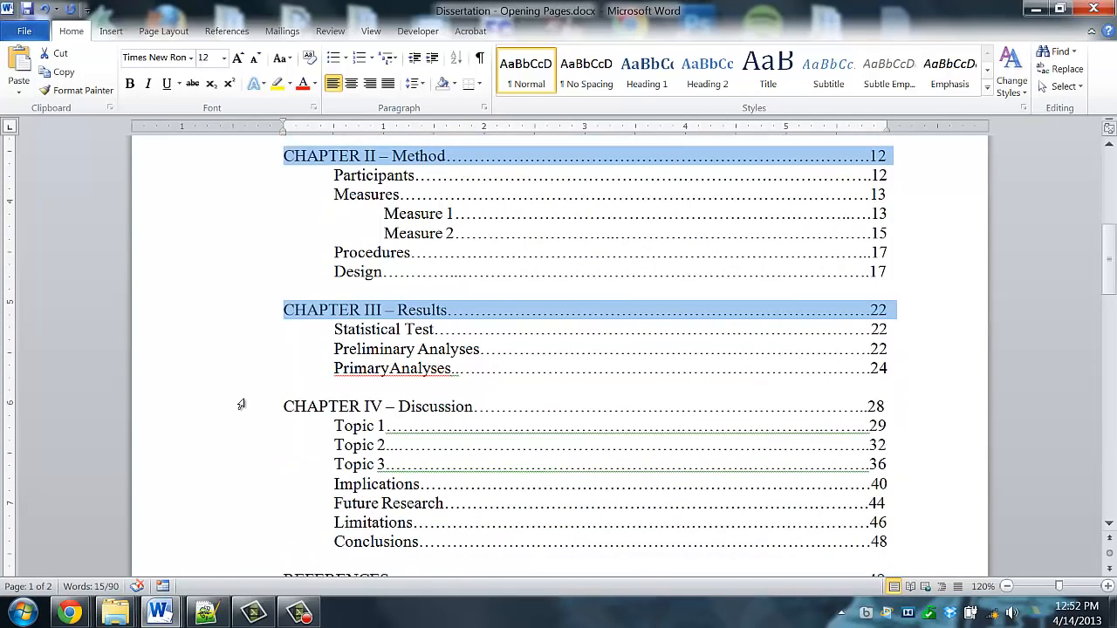
{"action": "left_click", "coordinate": [242, 404], "text": "ctrl"}
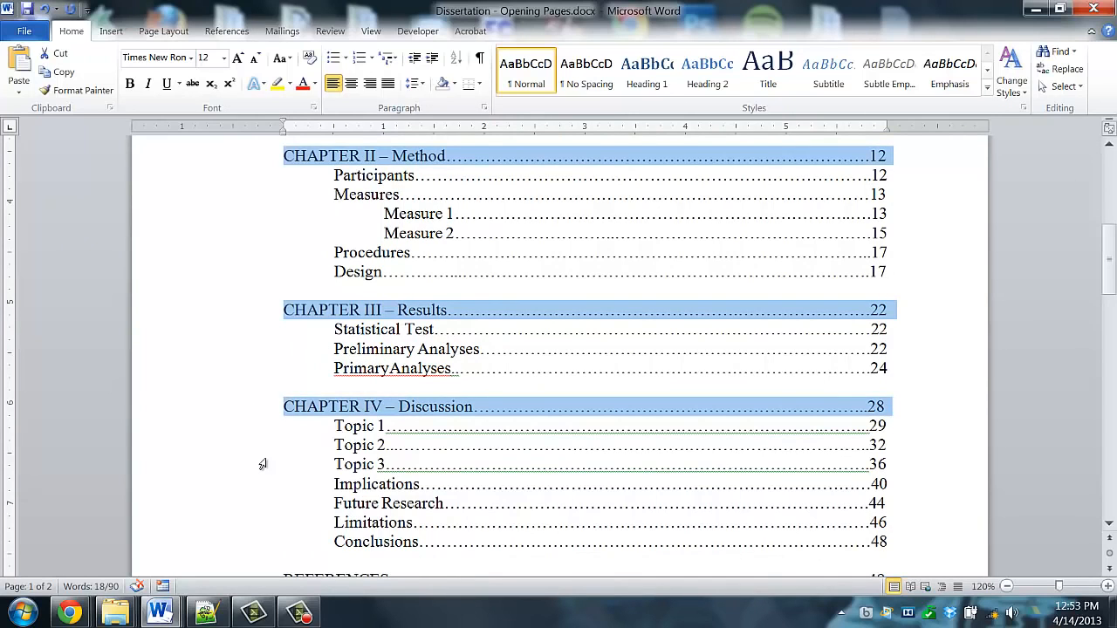
Step: Add the REFERENCES, APPENDIX A and VITA AUCTORIS entries to the selection and review the selected lines
{"action": "scroll", "coordinate": [254, 450], "scroll_direction": "down", "scroll_amount": 3}
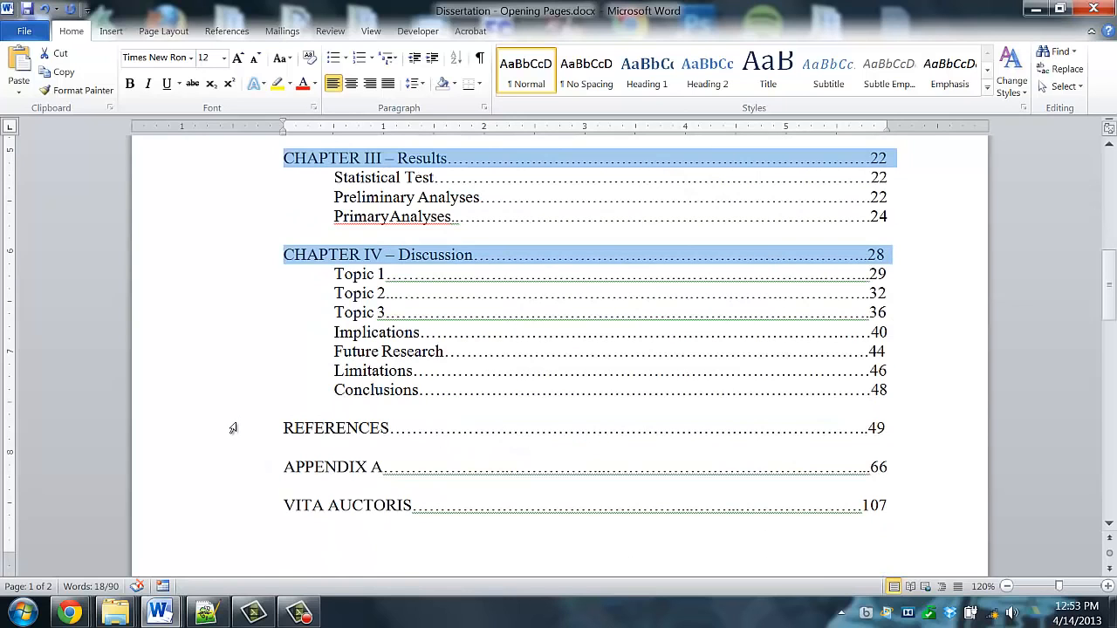
{"action": "left_click", "coordinate": [234, 429], "text": "ctrl"}
{"action": "left_click", "coordinate": [247, 470], "text": "ctrl"}
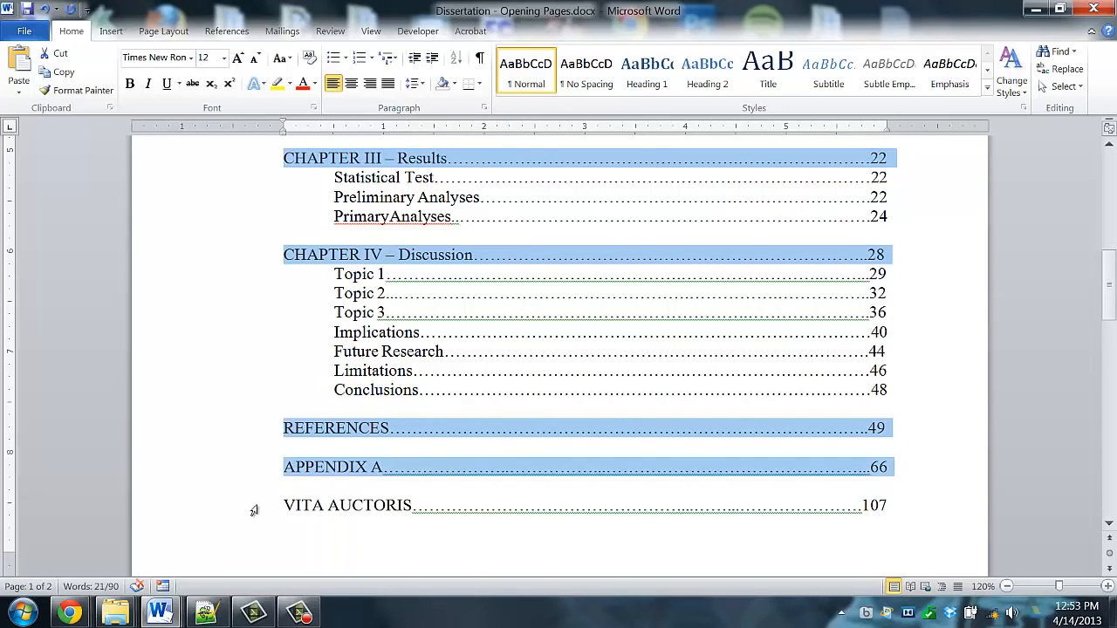
{"action": "left_click", "coordinate": [253, 511], "text": "ctrl"}
{"action": "scroll", "coordinate": [252, 441], "scroll_direction": "down", "scroll_amount": 7}
{"action": "scroll", "coordinate": [252, 424], "scroll_direction": "up", "scroll_amount": 6}
{"action": "scroll", "coordinate": [261, 424], "scroll_direction": "up", "scroll_amount": 1}
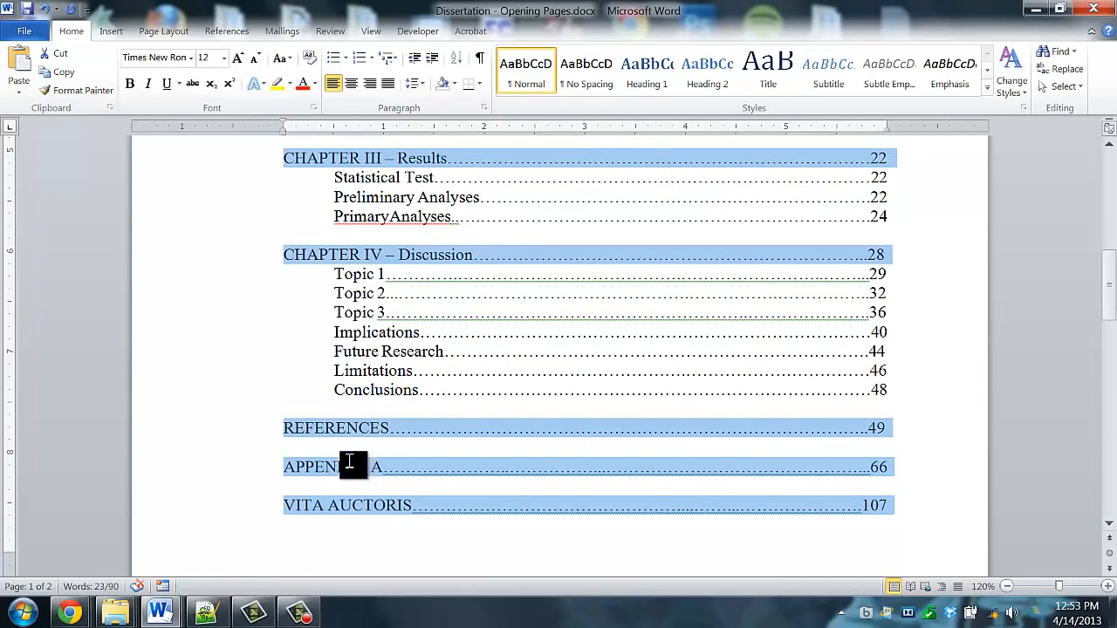
{"action": "scroll", "coordinate": [354, 453], "scroll_direction": "up", "scroll_amount": 5}
{"action": "scroll", "coordinate": [352, 439], "scroll_direction": "up", "scroll_amount": 4}
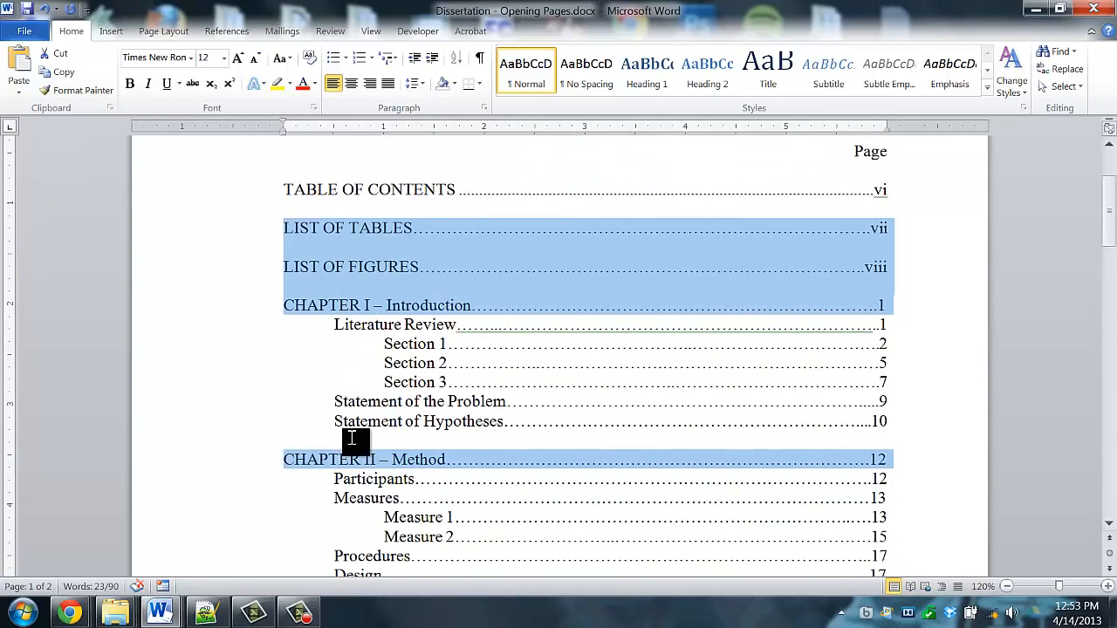
Step: Clear all tab stops of the selected entries and set a right-aligned 6" tab stop with dotted leader 2
{"action": "right_click", "coordinate": [372, 266]}
{"action": "left_click", "coordinate": [425, 375]}
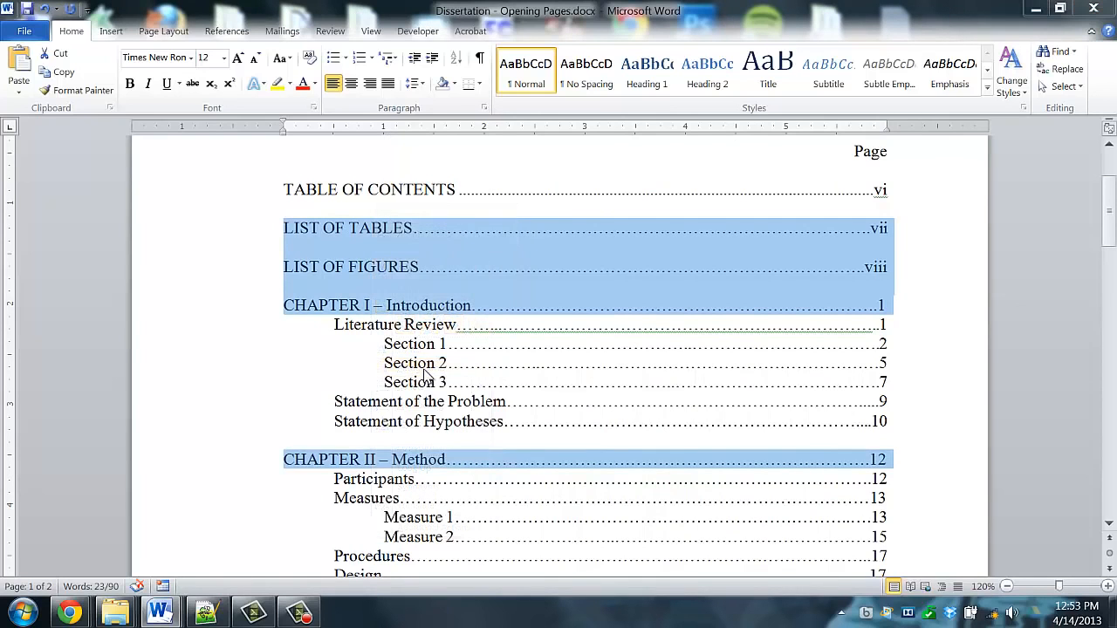
{"action": "left_click", "coordinate": [654, 512]}
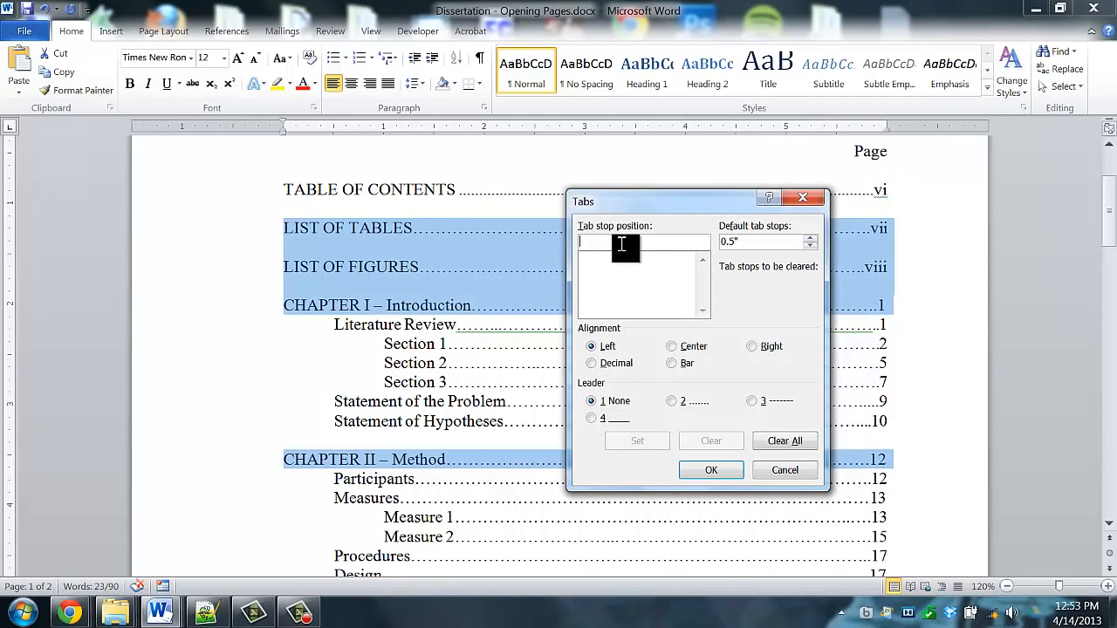
{"action": "left_click", "coordinate": [783, 441]}
{"action": "type", "text": "6"}
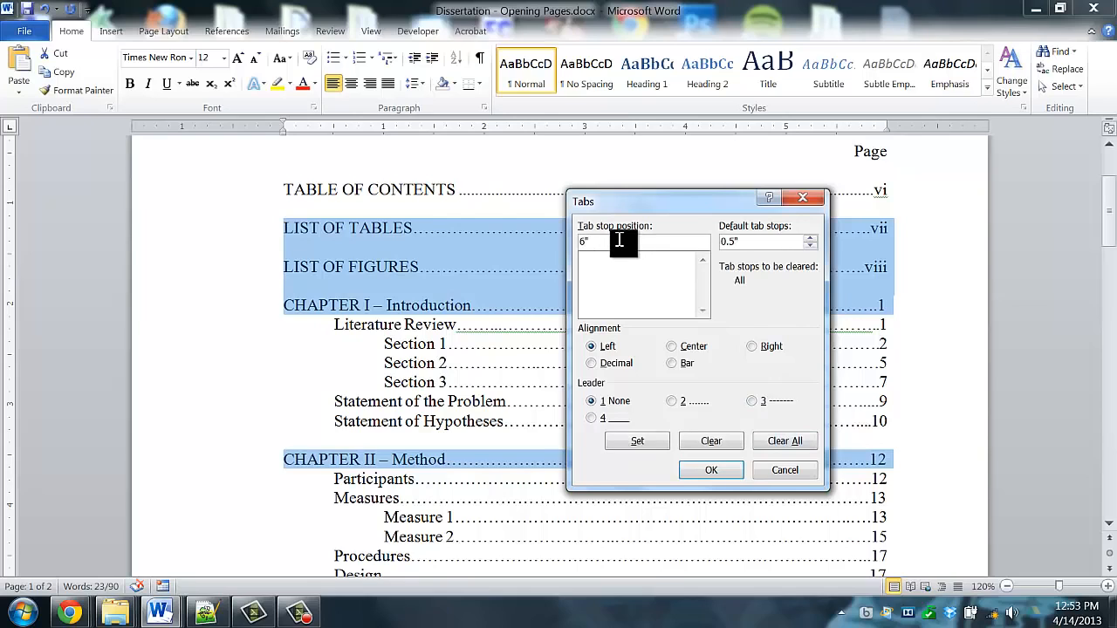
{"action": "left_click", "coordinate": [772, 347]}
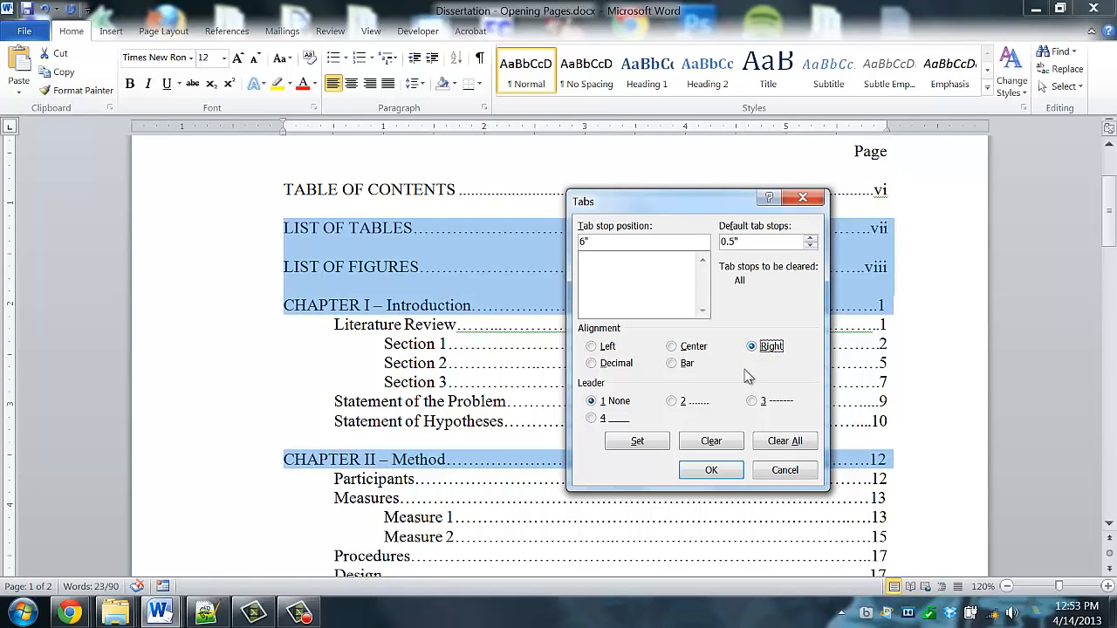
{"action": "left_click", "coordinate": [678, 403]}
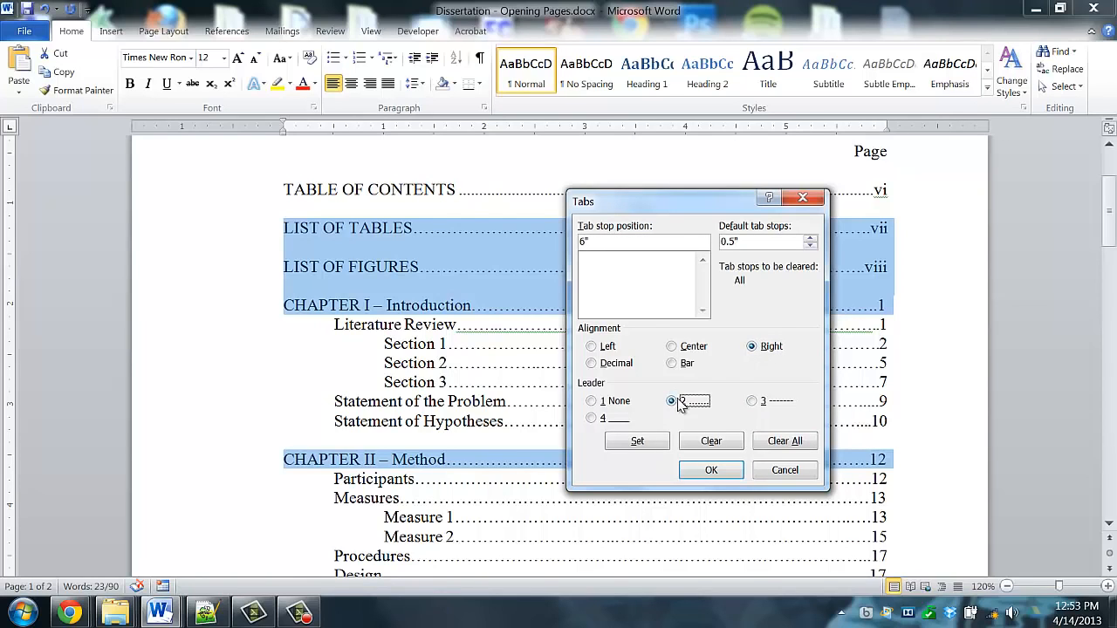
{"action": "left_click", "coordinate": [637, 442]}
{"action": "left_click", "coordinate": [708, 471]}
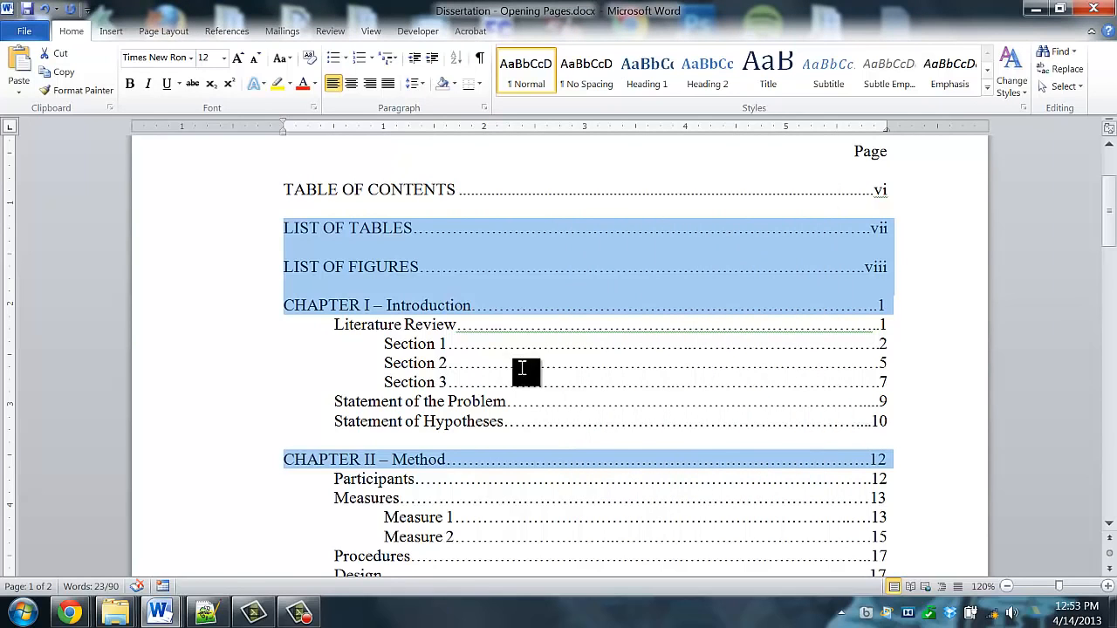
Step: Replace the manual leader dots in the LIST OF TABLES entry with a tab before its page number
{"action": "left_click", "coordinate": [501, 192]}
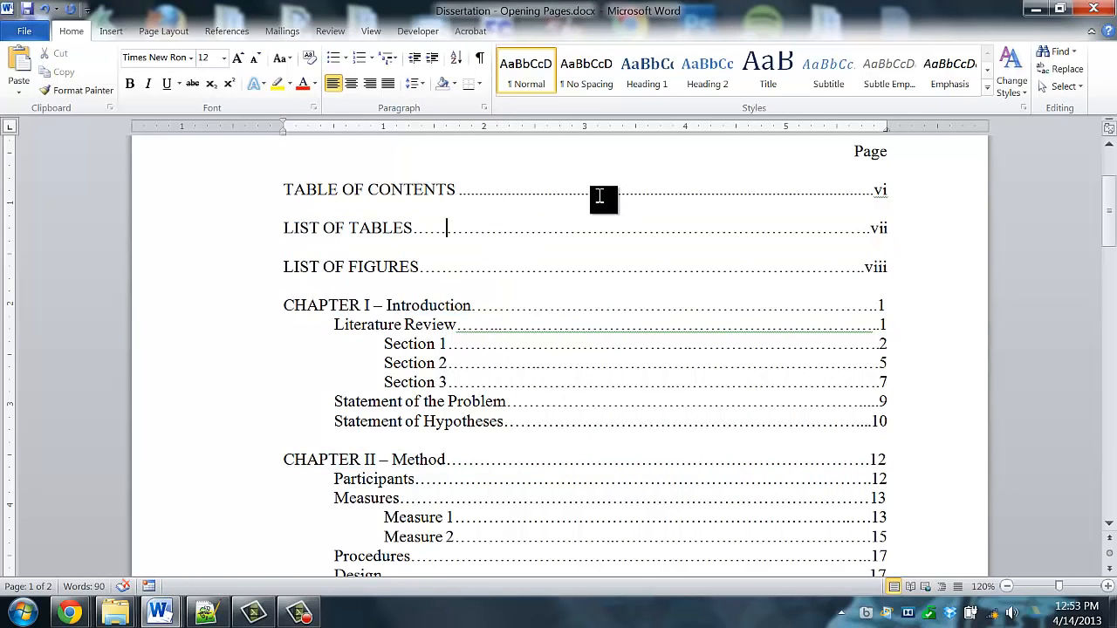
{"action": "key", "text": "shift+Right"}
{"action": "key", "text": "Right"}
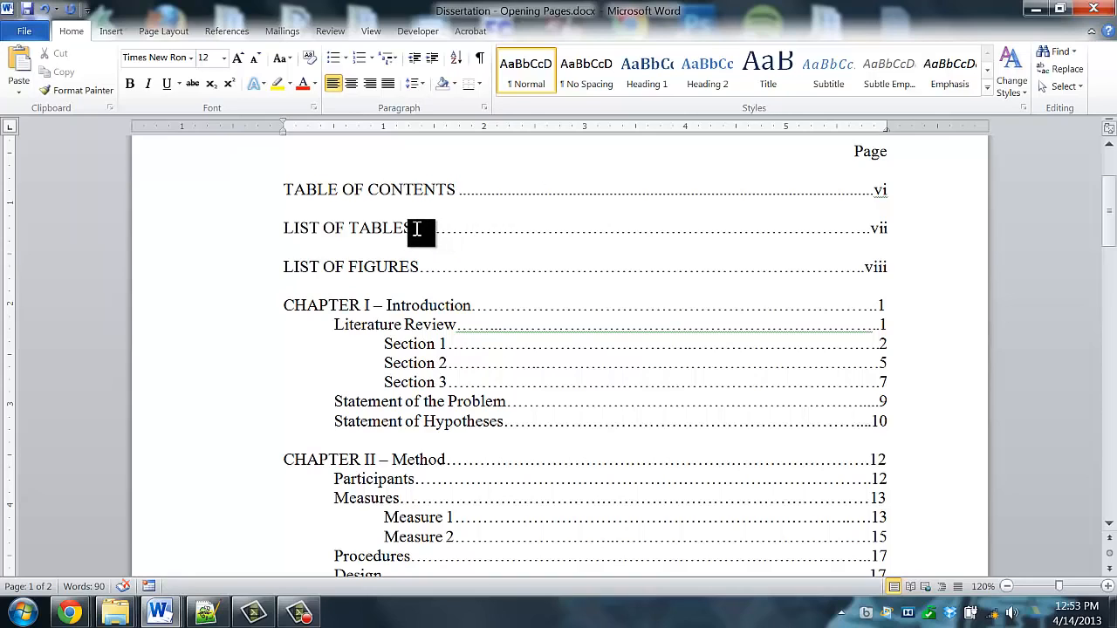
{"action": "left_click_drag", "start_coordinate": [418, 230], "coordinate": [872, 236]}
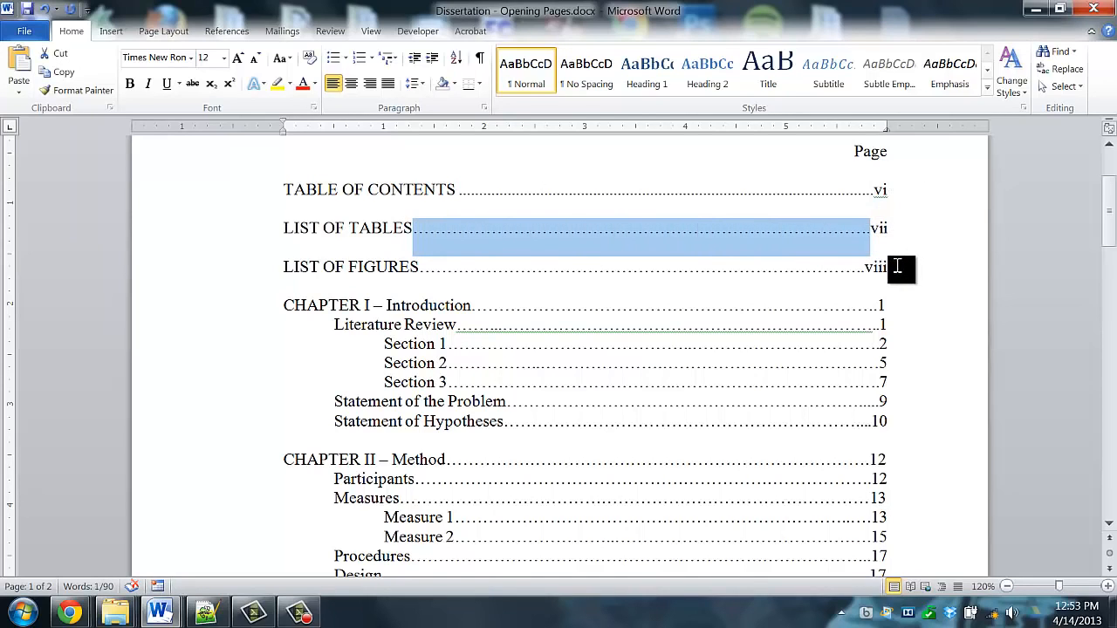
{"action": "key", "text": "Tab"}
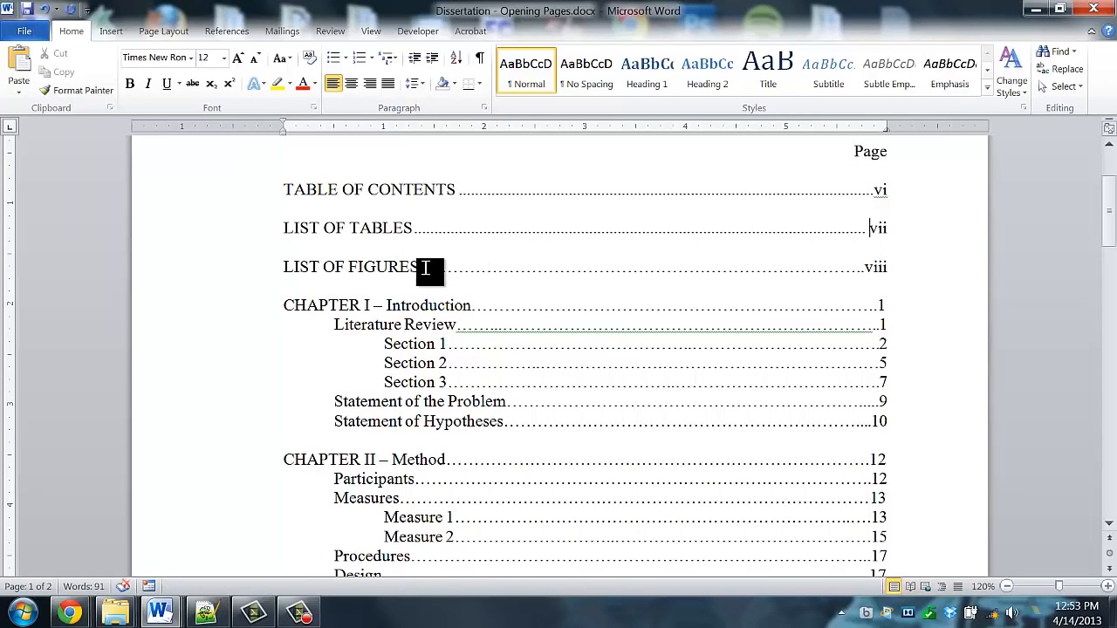
Step: Replace the manual leader dots in the LIST OF FIGURES and CHAPTER I – Introduction entries with a tab before the page number
{"action": "left_click_drag", "start_coordinate": [421, 269], "coordinate": [866, 271]}
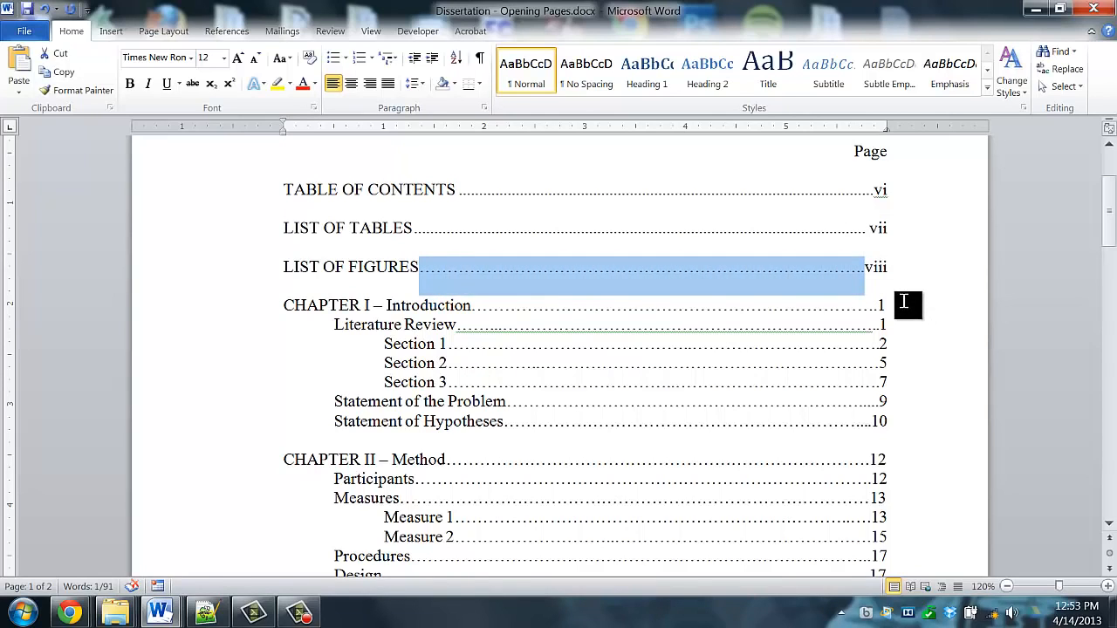
{"action": "key", "text": "Tab"}
{"action": "left_click", "coordinate": [472, 306]}
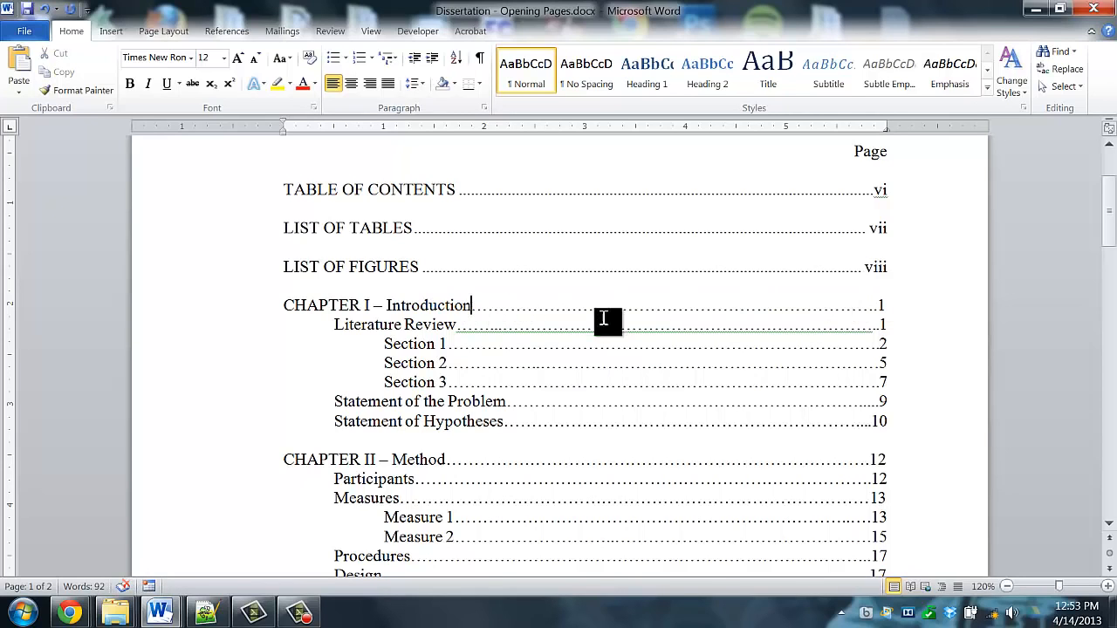
{"action": "double_click", "coordinate": [613, 312]}
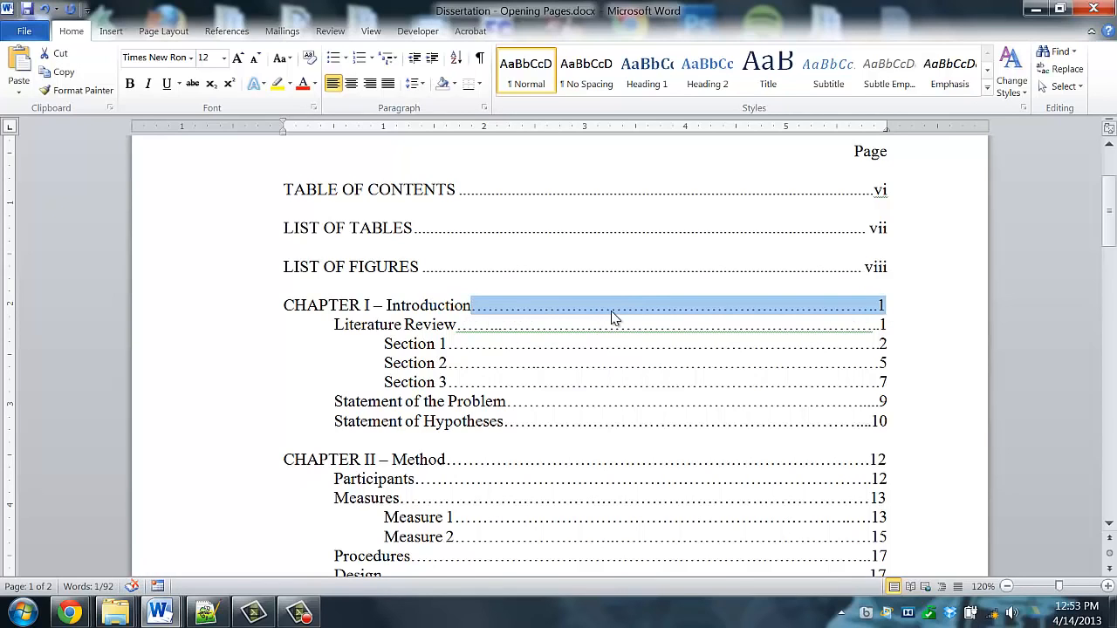
{"action": "key", "text": "Tab"}
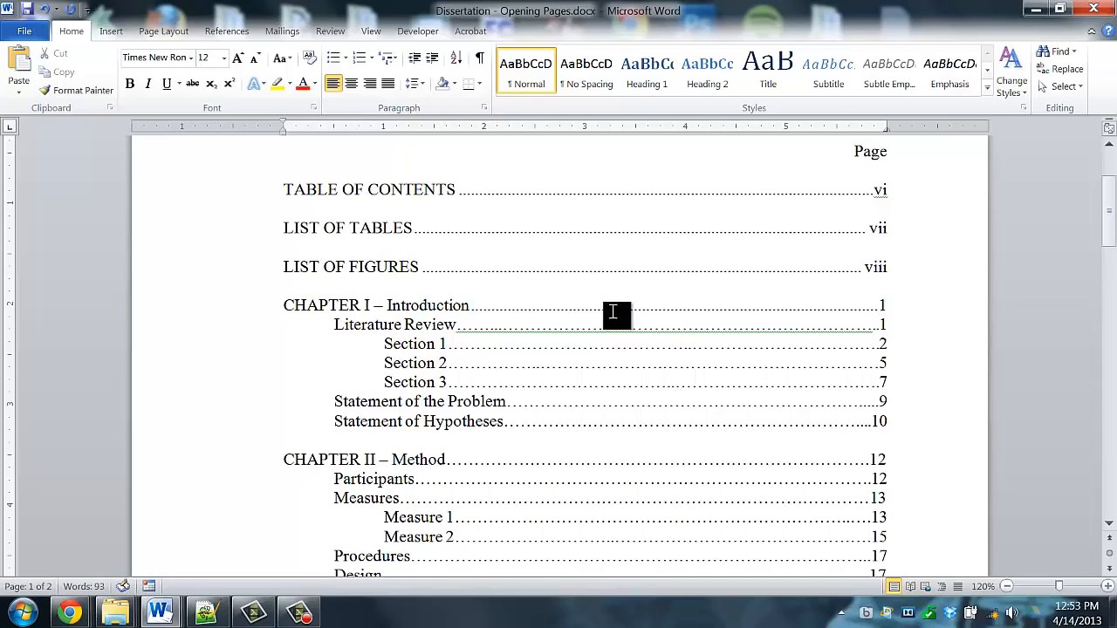
Step: Replace the manual leader dots in the CHAPTER II – Method and CHAPTER III – Results entries with a tab before the page number
{"action": "left_click", "coordinate": [449, 459]}
{"action": "key", "text": "ctrl+shift+Right"}
{"action": "key", "text": "Tab"}
{"action": "scroll", "coordinate": [567, 471], "scroll_direction": "down", "scroll_amount": 3}
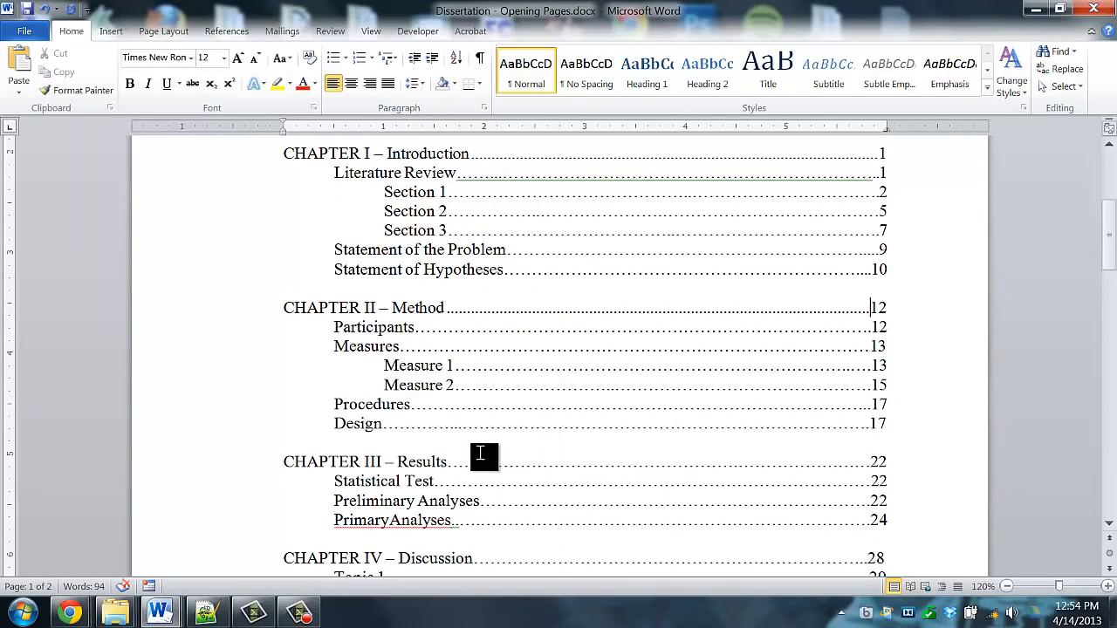
{"action": "left_click", "coordinate": [449, 460]}
{"action": "key", "text": "ctrl+shift+Right"}
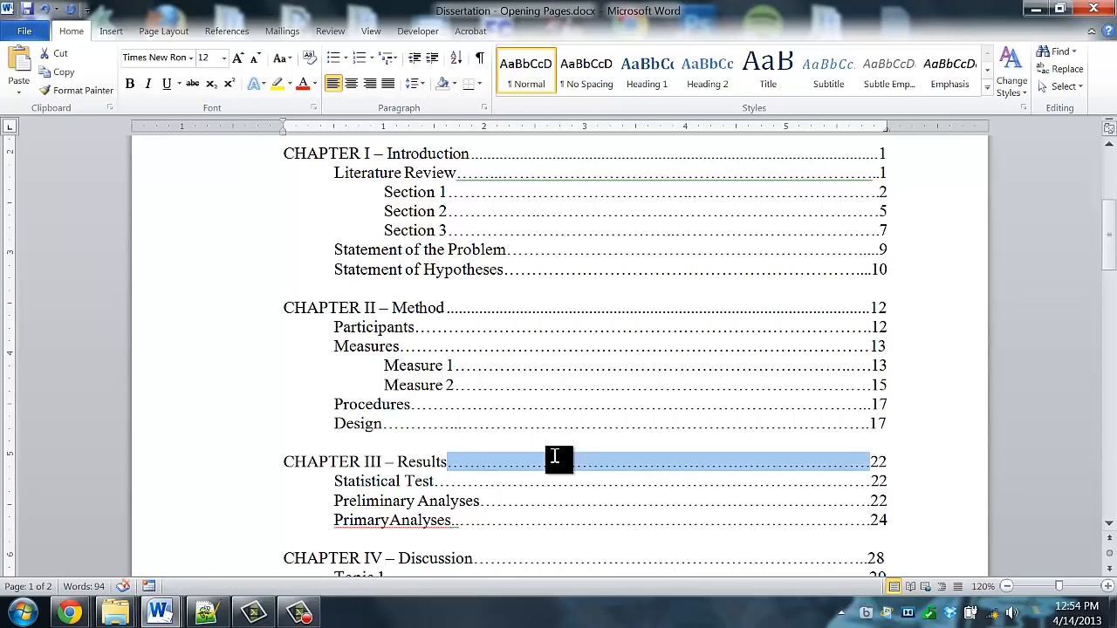
{"action": "key", "text": "Tab"}
Step: Replace the manual leader dots in the CHAPTER IV – Discussion and REFERENCES entries with a tab before the page number
{"action": "scroll", "coordinate": [640, 432], "scroll_direction": "down", "scroll_amount": 4}
{"action": "scroll", "coordinate": [641, 432], "scroll_direction": "down", "scroll_amount": 1}
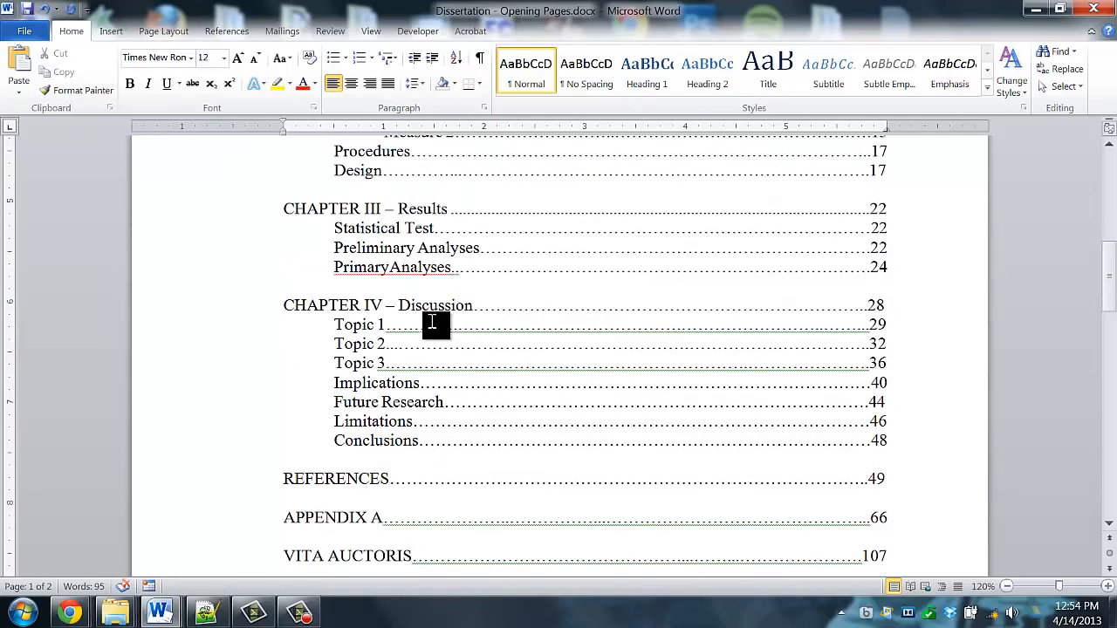
{"action": "left_click", "coordinate": [473, 306]}
{"action": "key", "text": "ctrl+shift+Right"}
{"action": "key", "text": "Tab"}
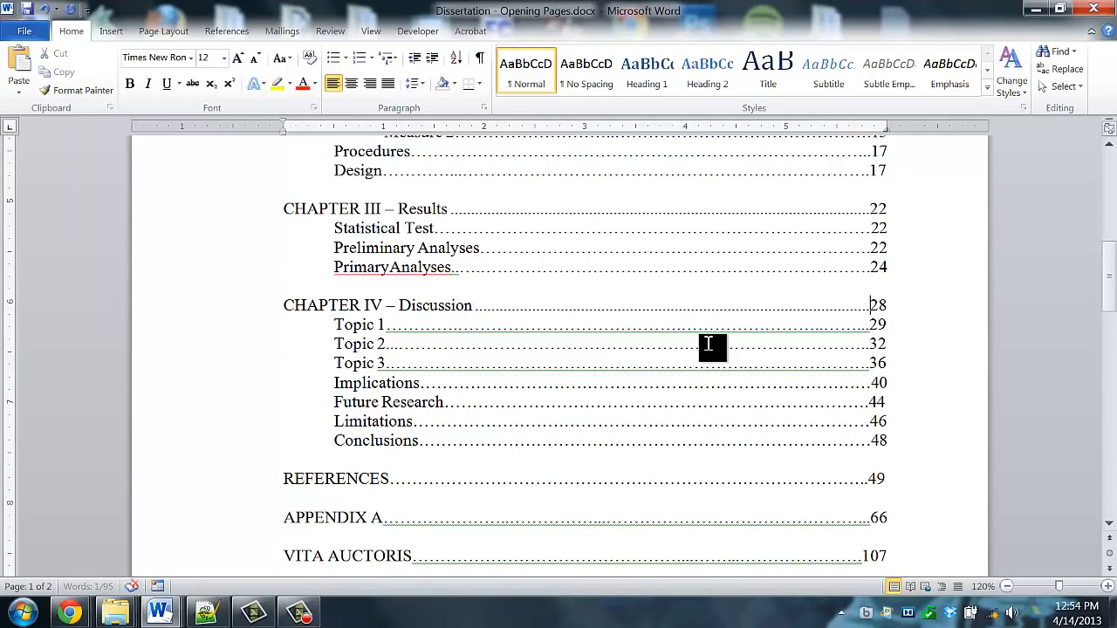
{"action": "scroll", "coordinate": [853, 361], "scroll_direction": "down", "scroll_amount": 3}
{"action": "left_click", "coordinate": [386, 328]}
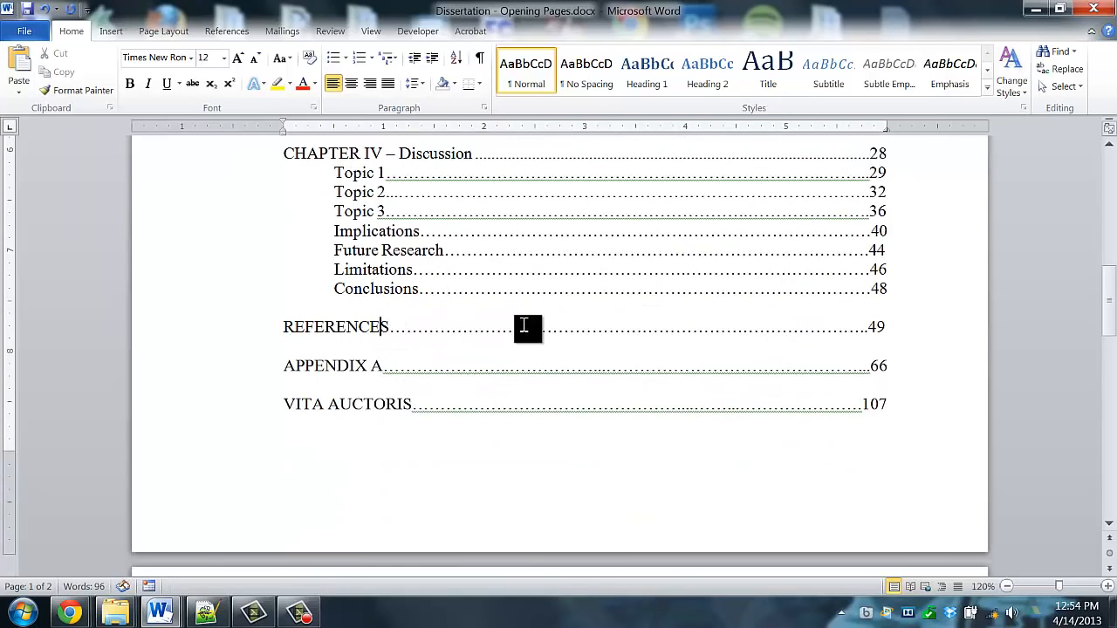
{"action": "key", "text": "ctrl+shift+Right"}
{"action": "key", "text": "Tab"}
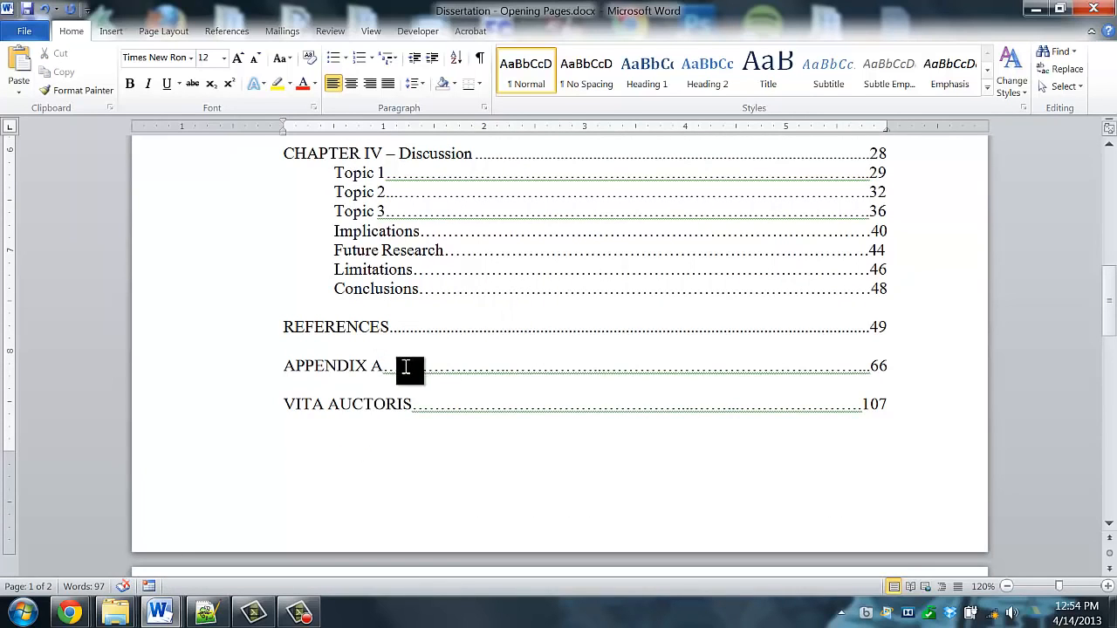
Step: Replace the manual leader dots in the APPENDIX A and VITA AUCTORIS entries with a single tab before the page number
{"action": "left_click", "coordinate": [402, 366]}
{"action": "key", "text": "ctrl+shift+Right"}
{"action": "key", "text": "Tab"}
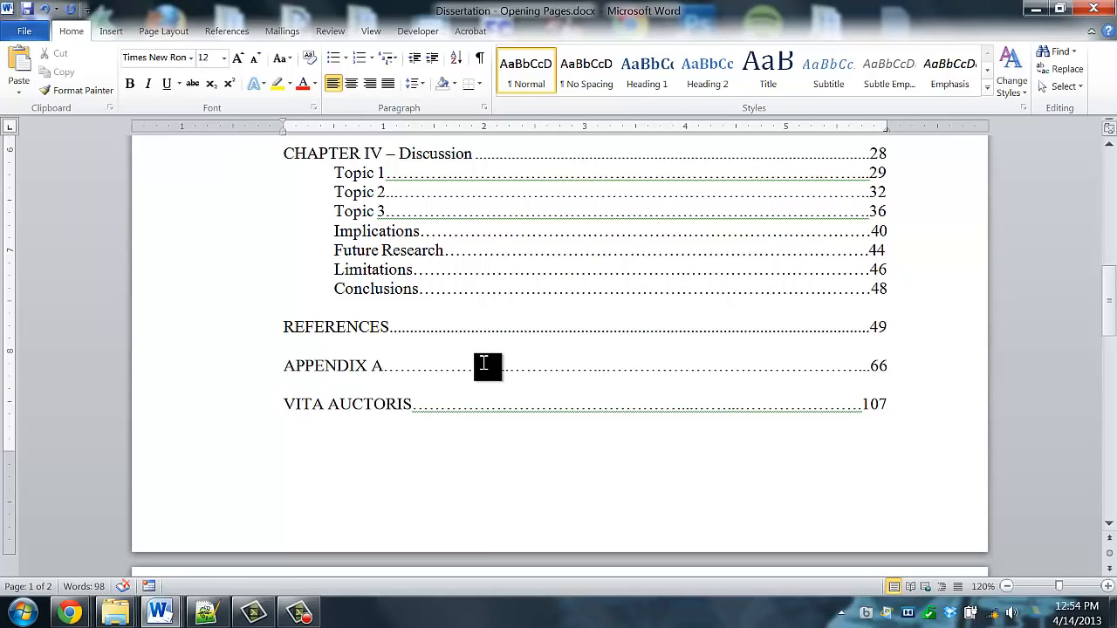
{"action": "key", "text": "shift+Right"}
{"action": "key", "text": "Right"}
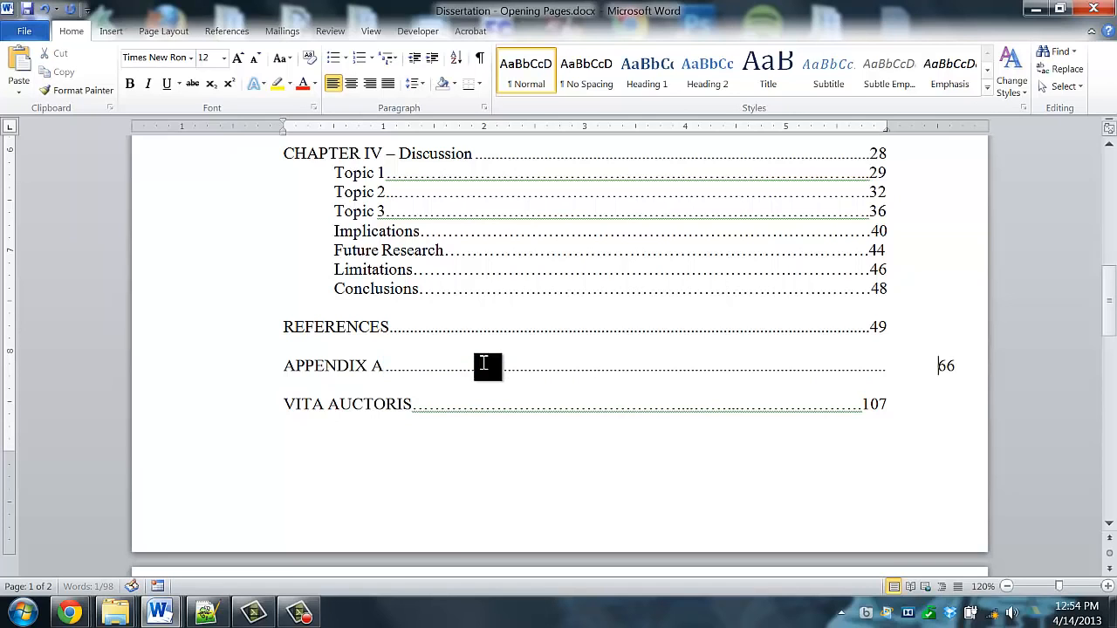
{"action": "key", "text": "Tab"}
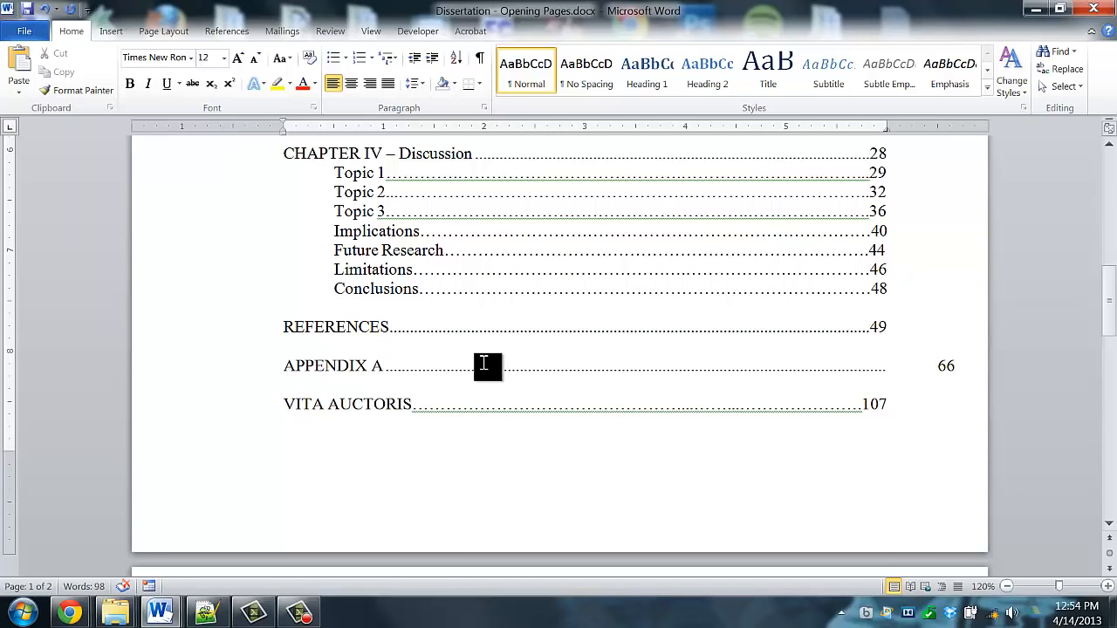
{"action": "key", "text": "BackSpace"}
{"action": "left_click", "coordinate": [415, 403]}
{"action": "key", "text": "shift+Right"}
{"action": "key", "text": "Right"}
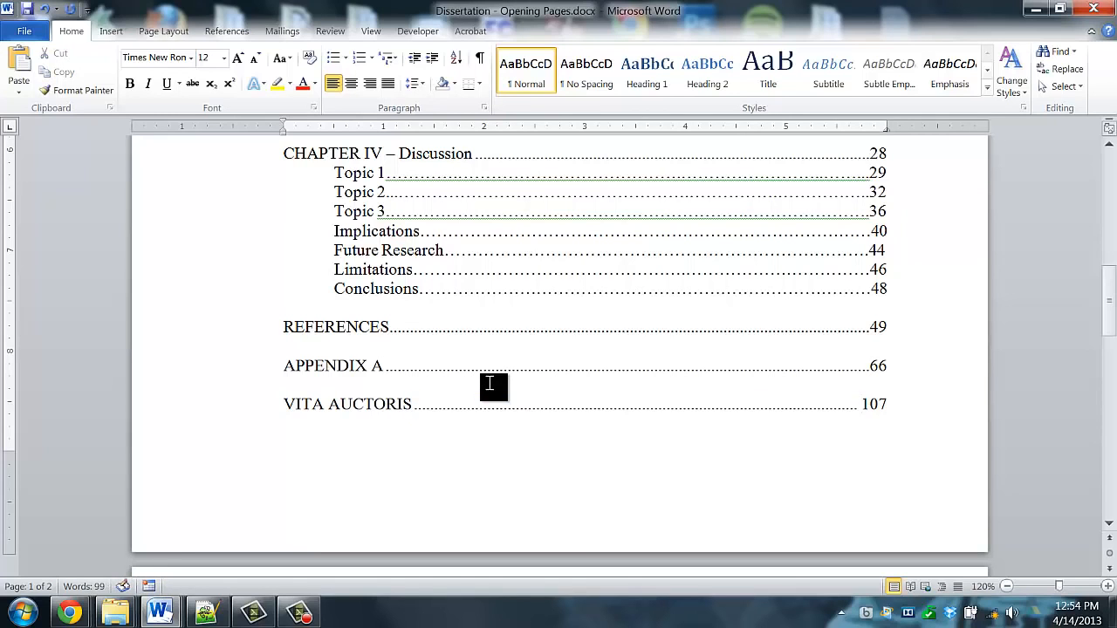
Step: Check how the Literature Review subentry under CHAPTER I is indented in its paragraph settings, without changing them
{"action": "scroll", "coordinate": [602, 377], "scroll_direction": "down", "scroll_amount": 6}
{"action": "scroll", "coordinate": [596, 354], "scroll_direction": "up", "scroll_amount": 9}
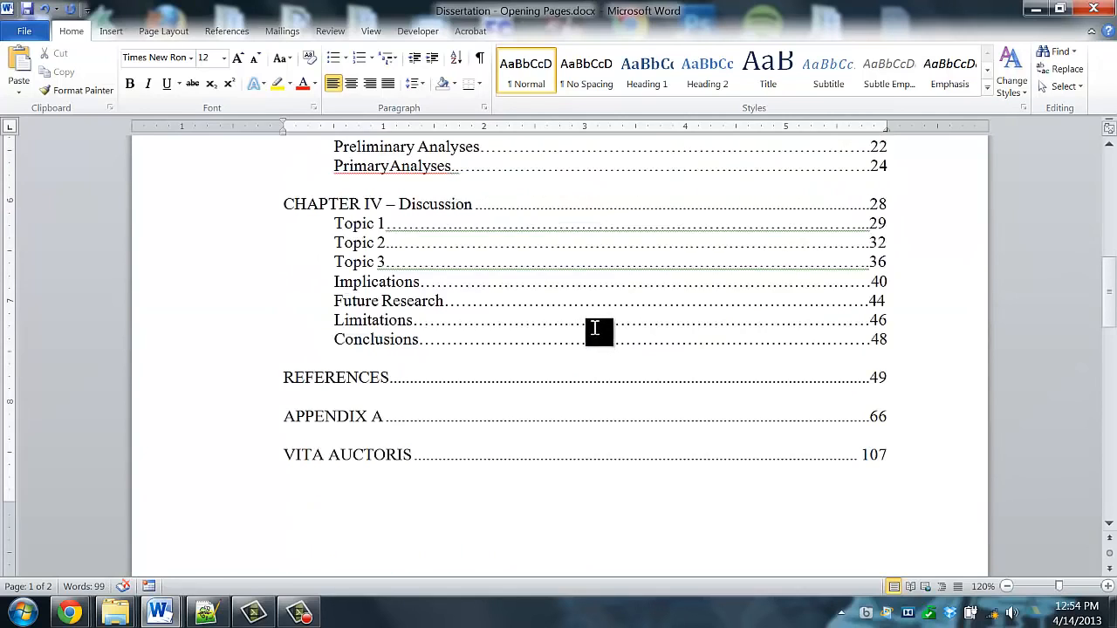
{"action": "scroll", "coordinate": [591, 326], "scroll_direction": "up", "scroll_amount": 6}
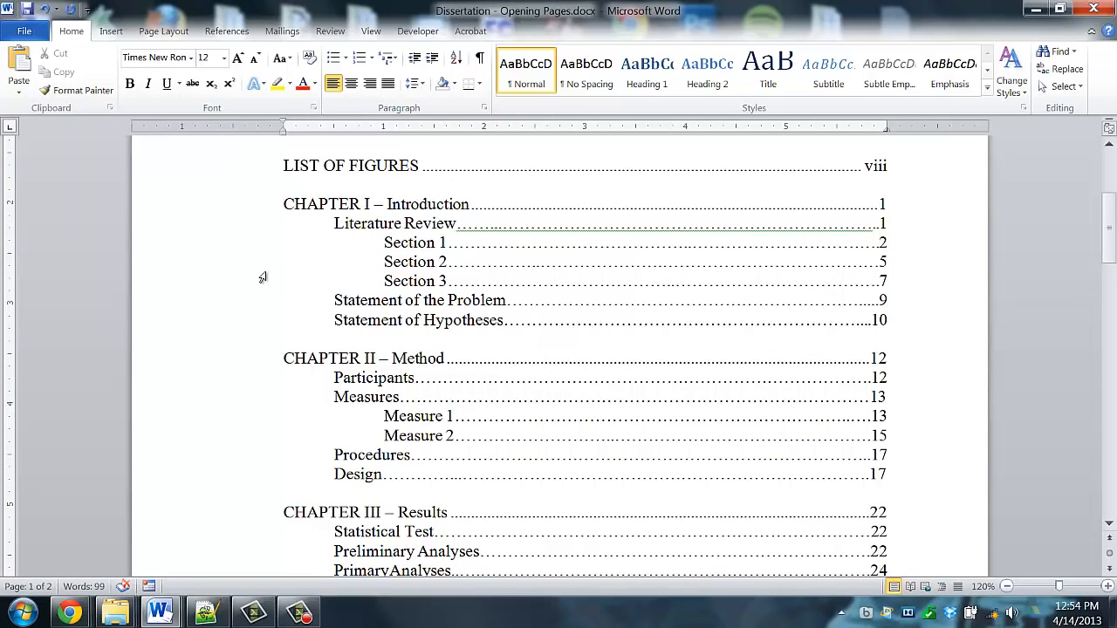
{"action": "left_click", "coordinate": [337, 226]}
{"action": "left_click", "coordinate": [249, 227]}
{"action": "left_click", "coordinate": [335, 228]}
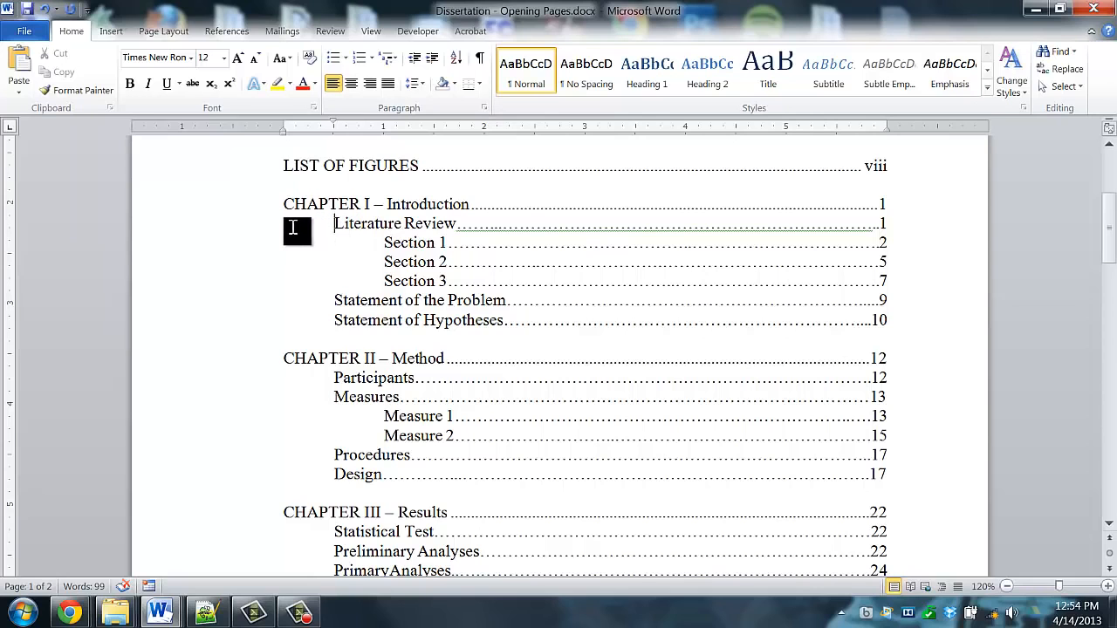
{"action": "right_click", "coordinate": [335, 226]}
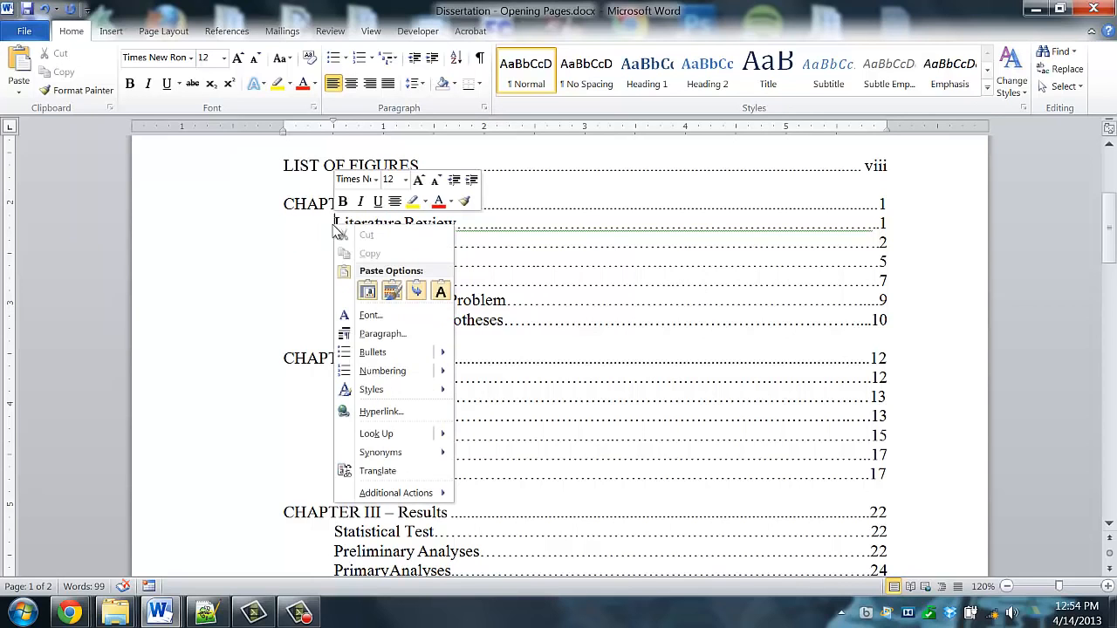
{"action": "left_click", "coordinate": [377, 333]}
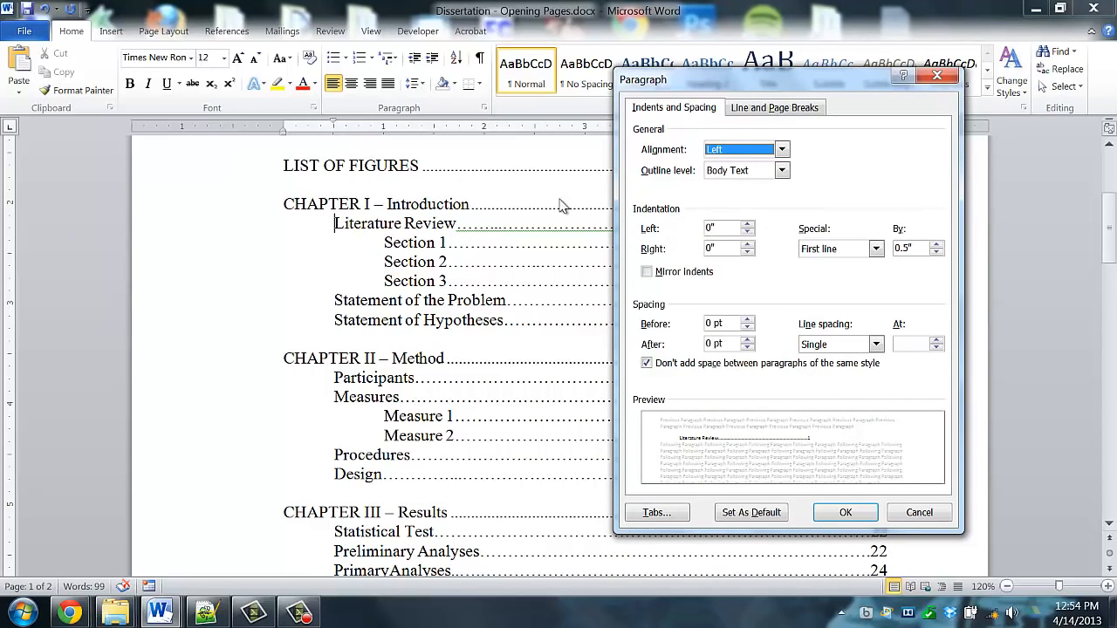
{"action": "left_click", "coordinate": [898, 516]}
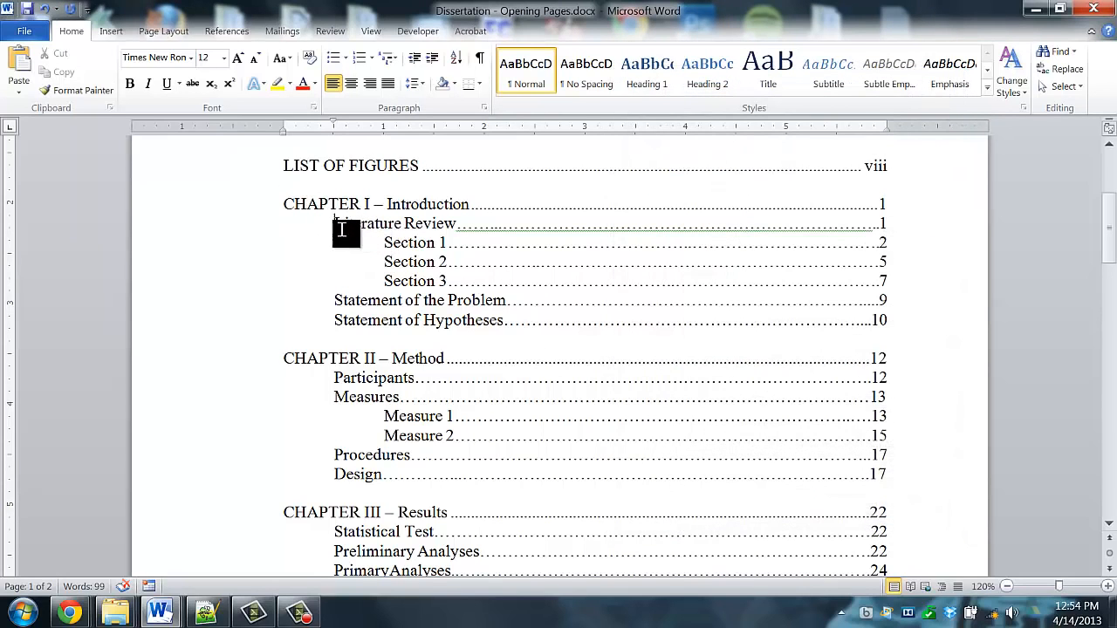
Step: Remove the leading tab from the Participants, Measures, Procedures and Design subentries under CHAPTER II
{"action": "left_click", "coordinate": [336, 297]}
{"action": "left_click", "coordinate": [357, 378]}
{"action": "key", "text": "Left"}
{"action": "left_click", "coordinate": [334, 383]}
{"action": "key", "text": "shift+Left"}
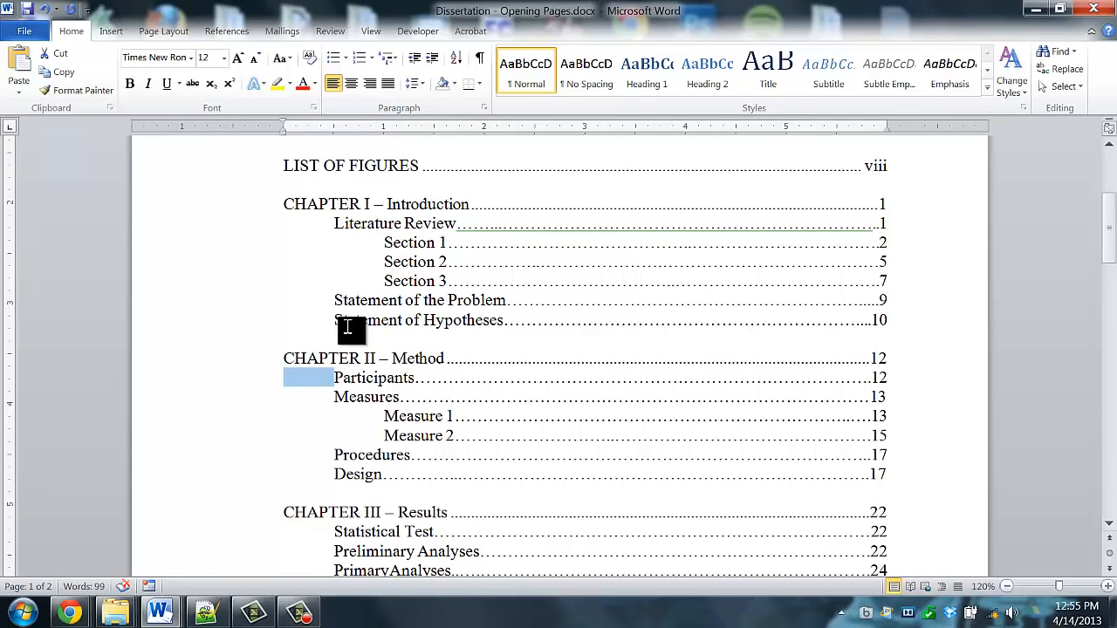
{"action": "key", "text": "Delete"}
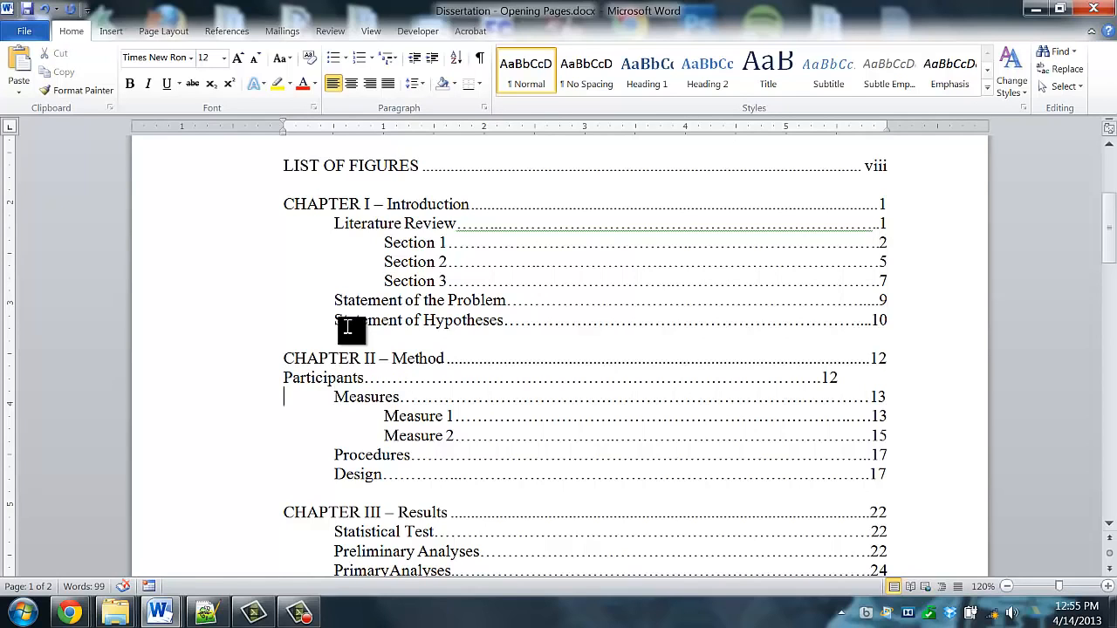
{"action": "key", "text": "shift+Right"}
{"action": "key", "text": "Delete"}
{"action": "key", "text": "shift+Right"}
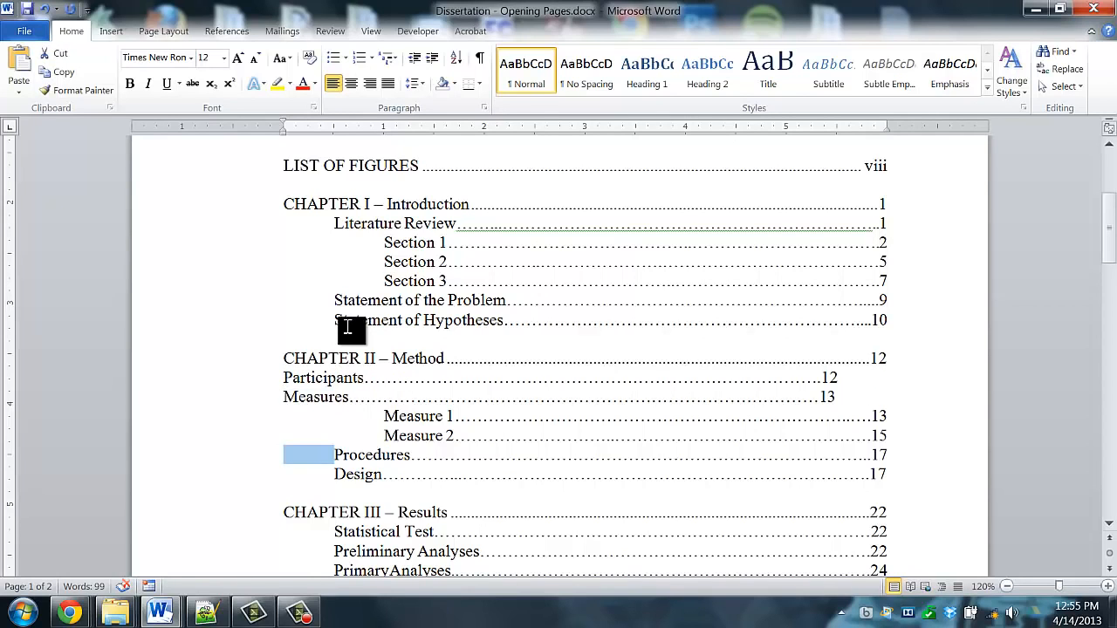
{"action": "key", "text": "Delete"}
{"action": "key", "text": "Down"}
{"action": "key", "text": "shift+Right"}
{"action": "key", "text": "Delete"}
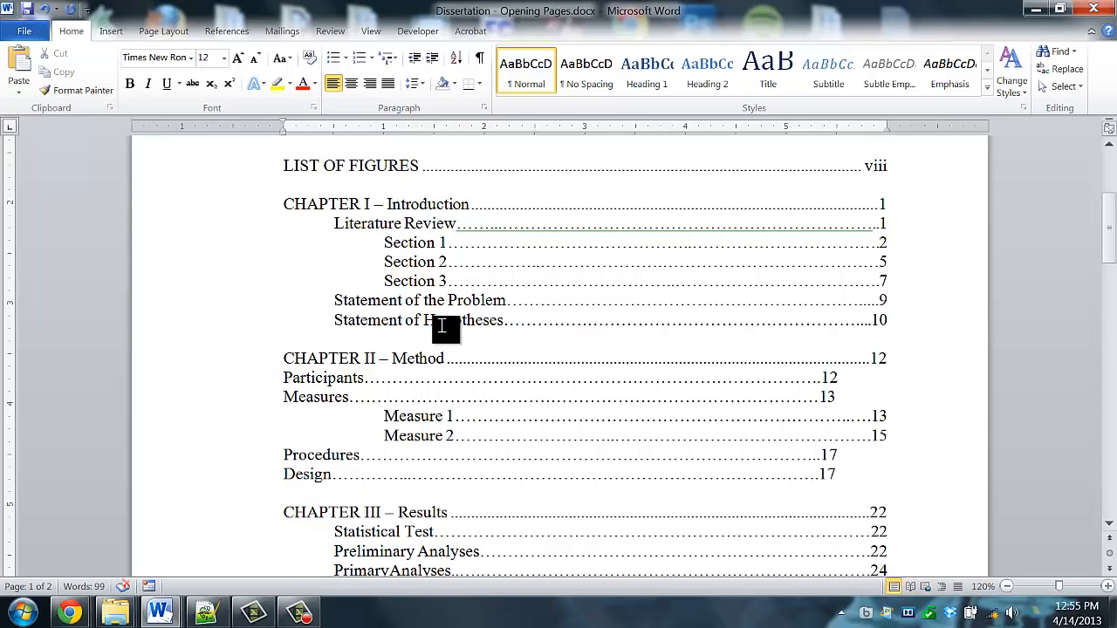
Step: Set a 0.5" left paragraph indent for the Participants, Measures, Procedures and Design entries together
{"action": "left_click", "coordinate": [253, 379]}
{"action": "left_click", "coordinate": [252, 397], "text": "ctrl"}
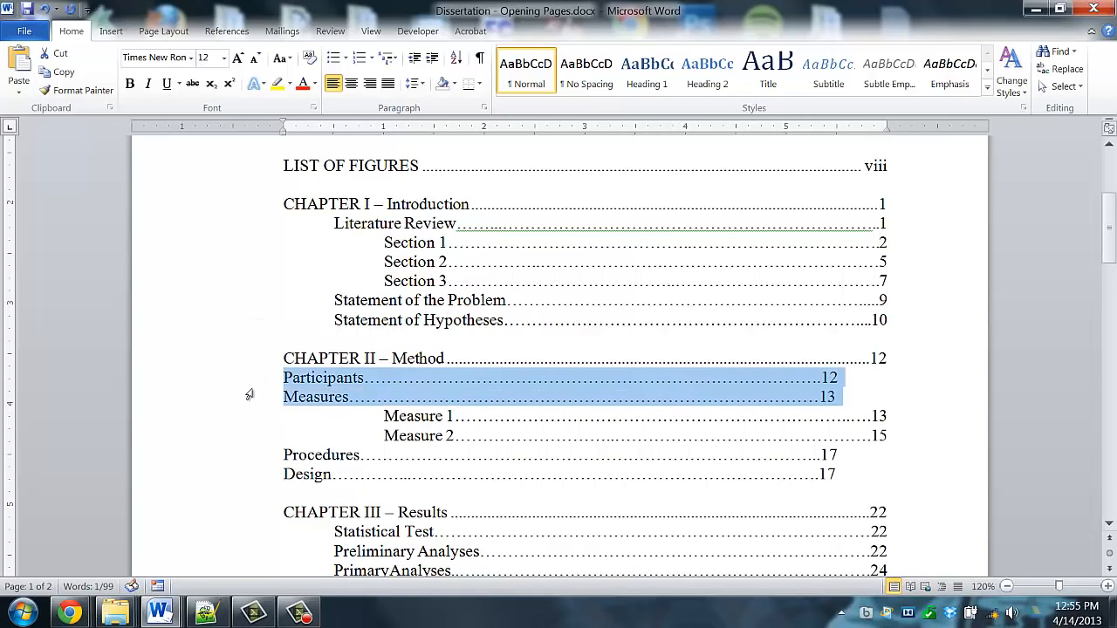
{"action": "left_click", "coordinate": [252, 455], "text": "ctrl"}
{"action": "left_click", "coordinate": [254, 474], "text": "ctrl"}
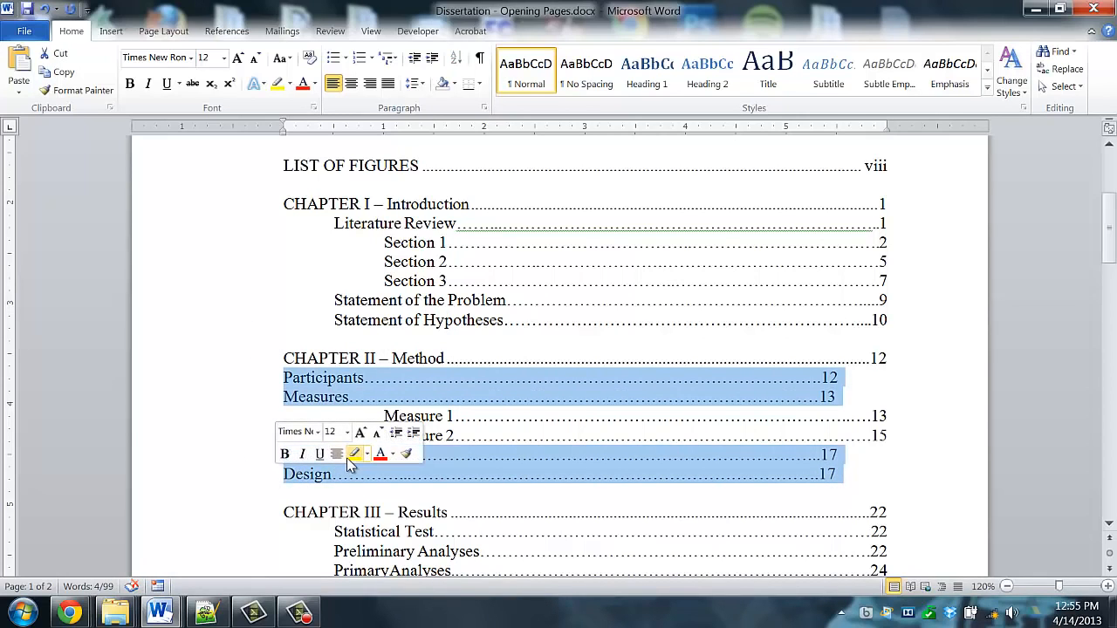
{"action": "right_click", "coordinate": [370, 394]}
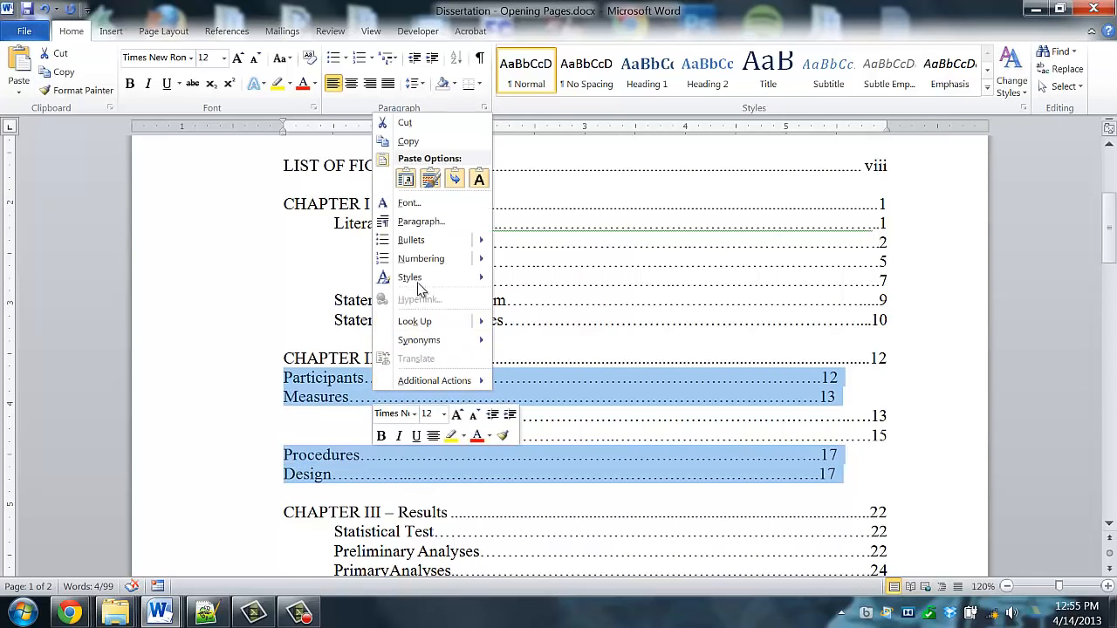
{"action": "left_click", "coordinate": [405, 227]}
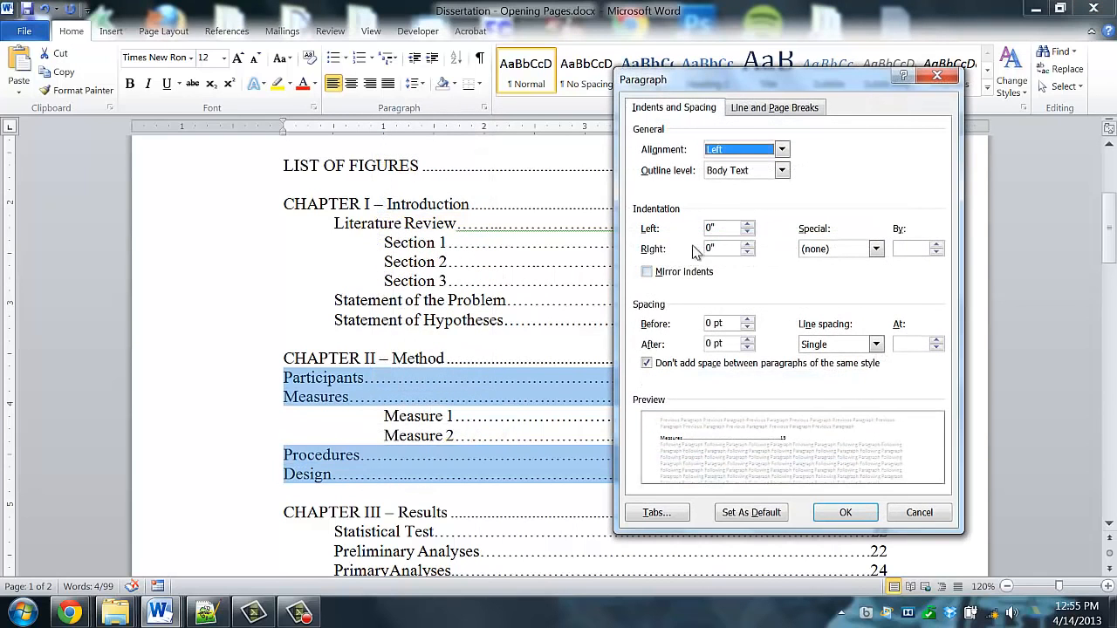
{"action": "left_click_drag", "start_coordinate": [723, 230], "coordinate": [662, 229]}
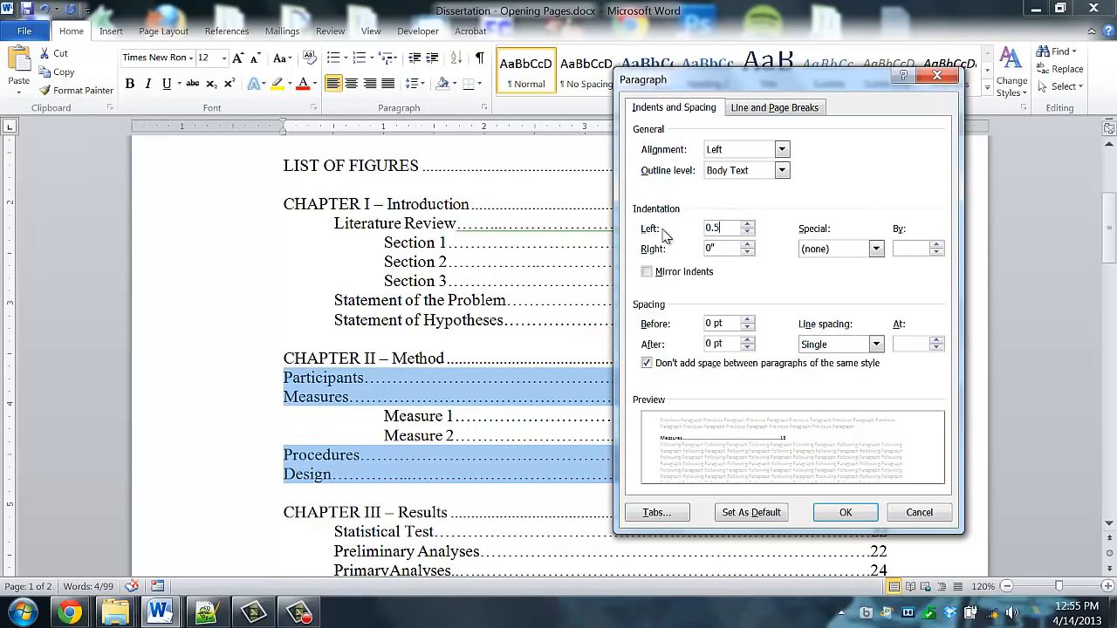
{"action": "type", "text": "0.5"}
{"action": "key", "text": "Return"}
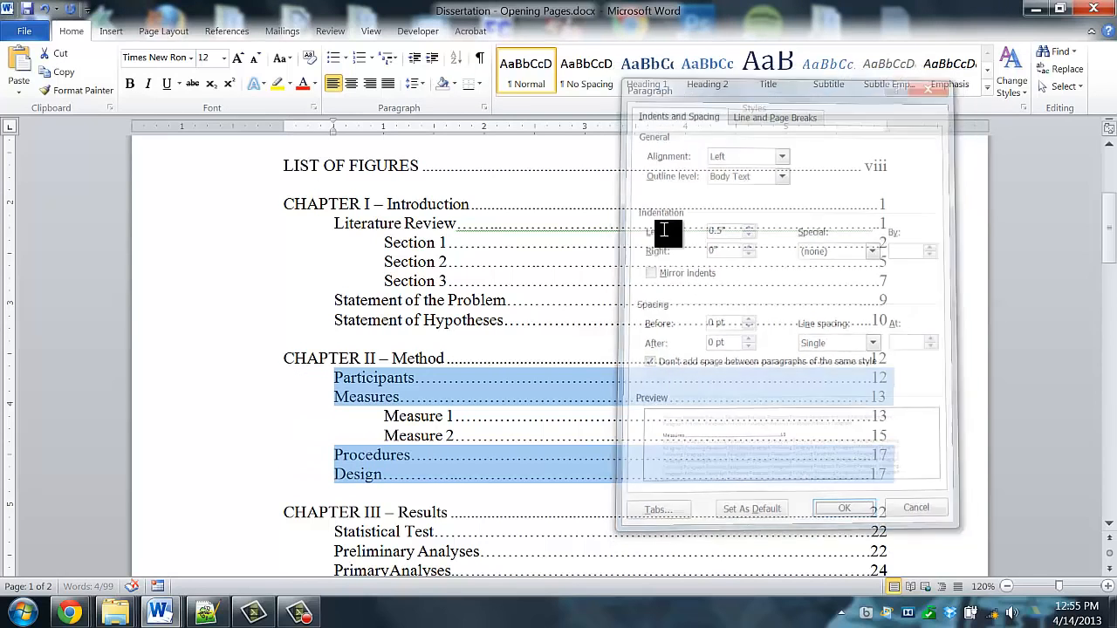
{"action": "left_click", "coordinate": [333, 377]}
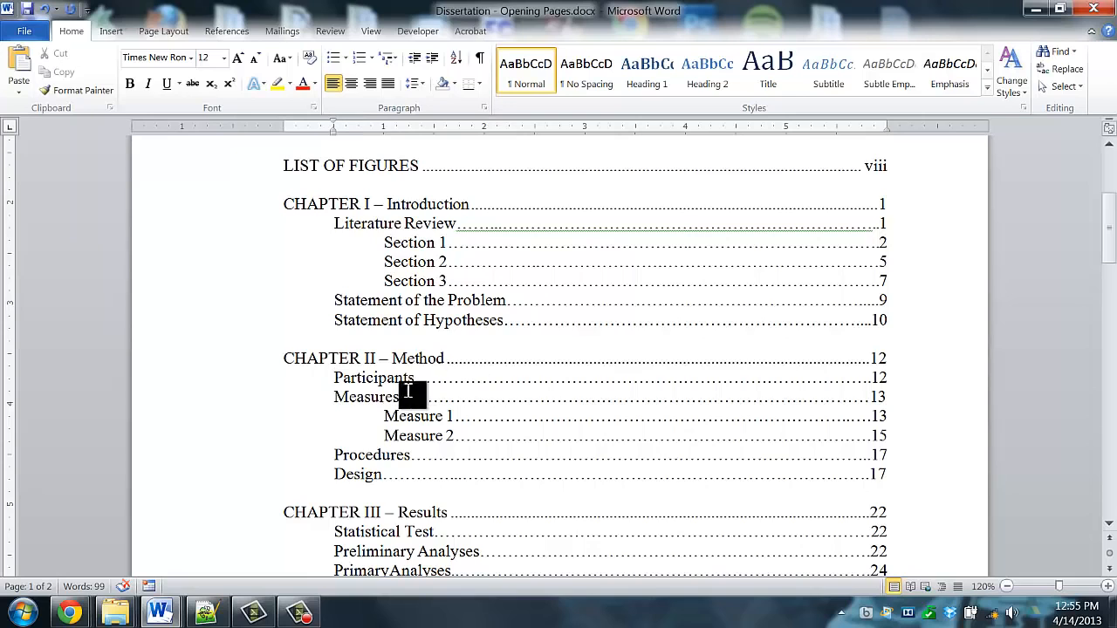
Step: Remove the leading tab from the Statistical Test, Preliminary Analyses and Primary Analyses subentries under CHAPTER III
{"action": "scroll", "coordinate": [405, 394], "scroll_direction": "down", "scroll_amount": 4}
{"action": "left_click", "coordinate": [337, 330]}
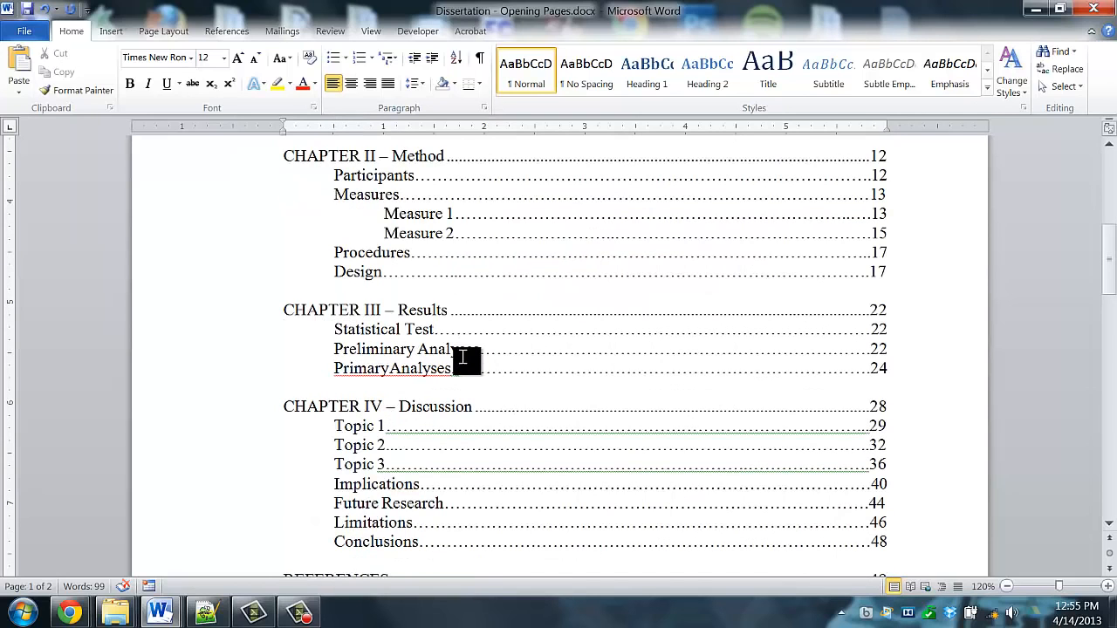
{"action": "key", "text": "shift+Right"}
{"action": "key", "text": "Delete"}
{"action": "key", "text": "Down"}
{"action": "key", "text": "shift+Right"}
{"action": "key", "text": "Delete"}
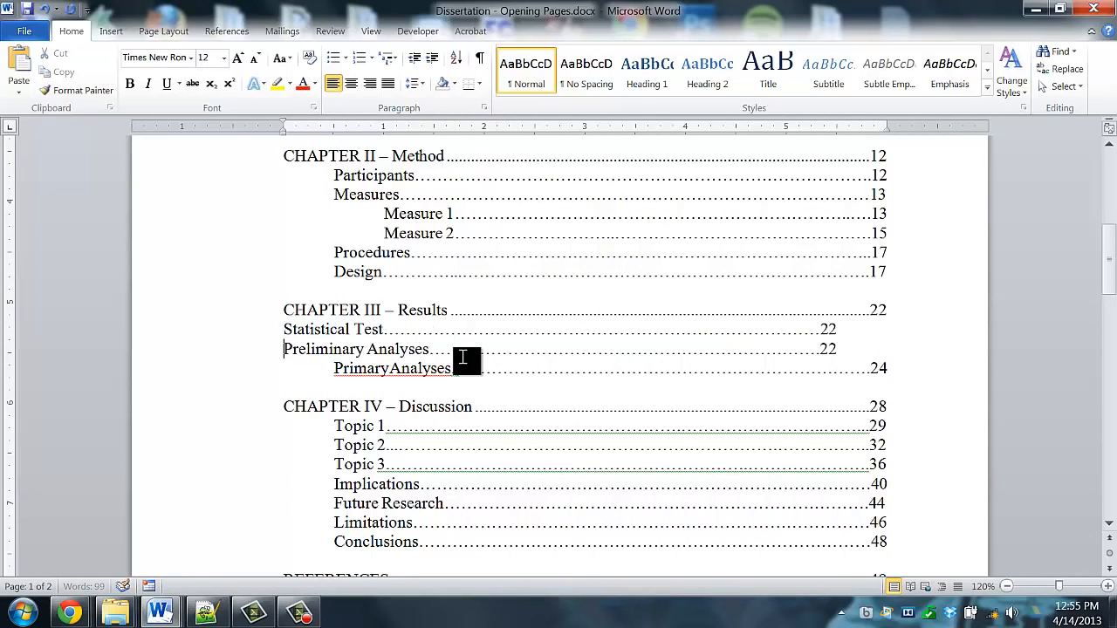
{"action": "key", "text": "Down"}
{"action": "key", "text": "shift+Right"}
{"action": "key", "text": "Delete"}
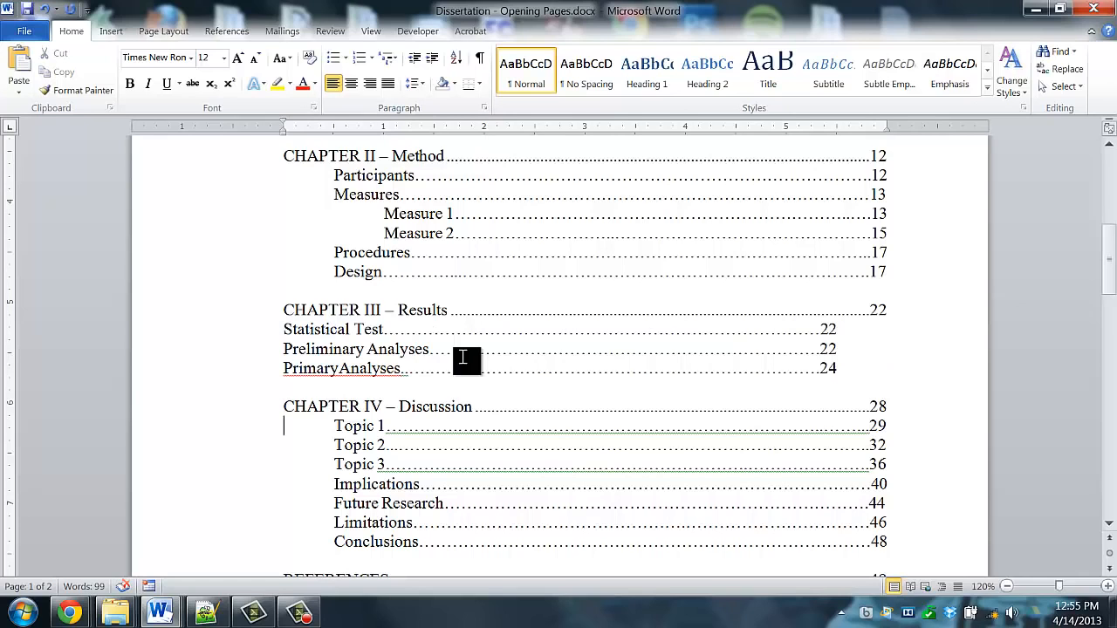
Step: Remove the leading tab from the Topic 1, Topic 2 and Topic 3 subentries under CHAPTER IV
{"action": "key", "text": "shift+Right"}
{"action": "key", "text": "Delete"}
{"action": "key", "text": "Down"}
{"action": "key", "text": "shift+Right"}
{"action": "key", "text": "Delete"}
{"action": "key", "text": "Down"}
{"action": "key", "text": "shift+Right"}
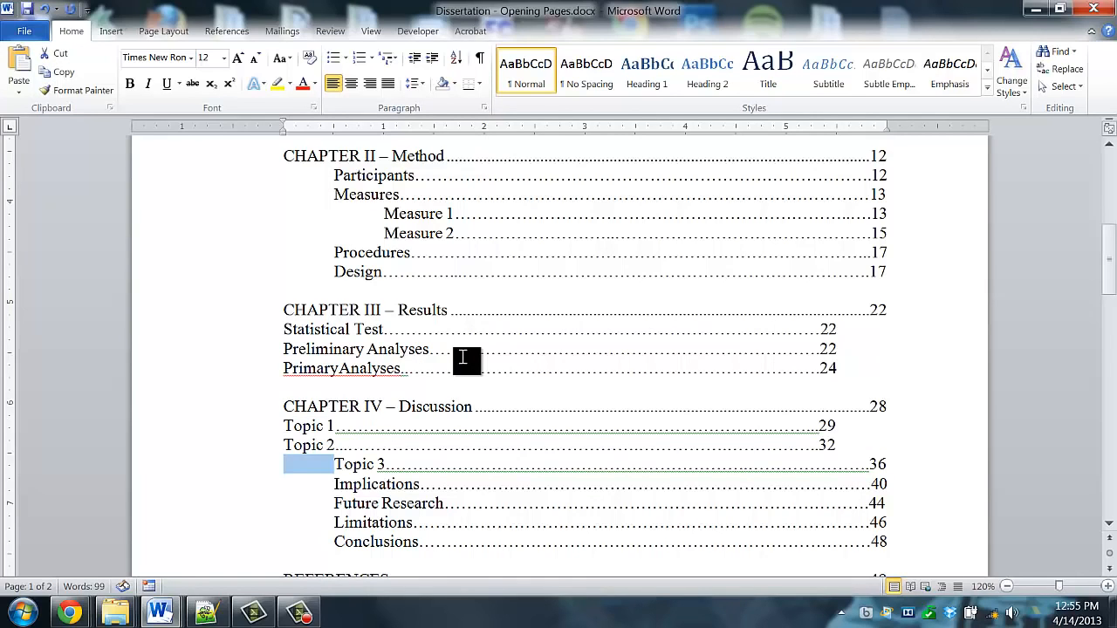
{"action": "key", "text": "Delete"}
Step: Remove the leading tab from the Future Research, Limitations and Conclusions subentries under CHAPTER IV
{"action": "key", "text": "Down"}
{"action": "key", "text": "ctrl+shift+Right"}
{"action": "key", "text": "Left"}
{"action": "key", "text": "ctrl+shift+Left"}
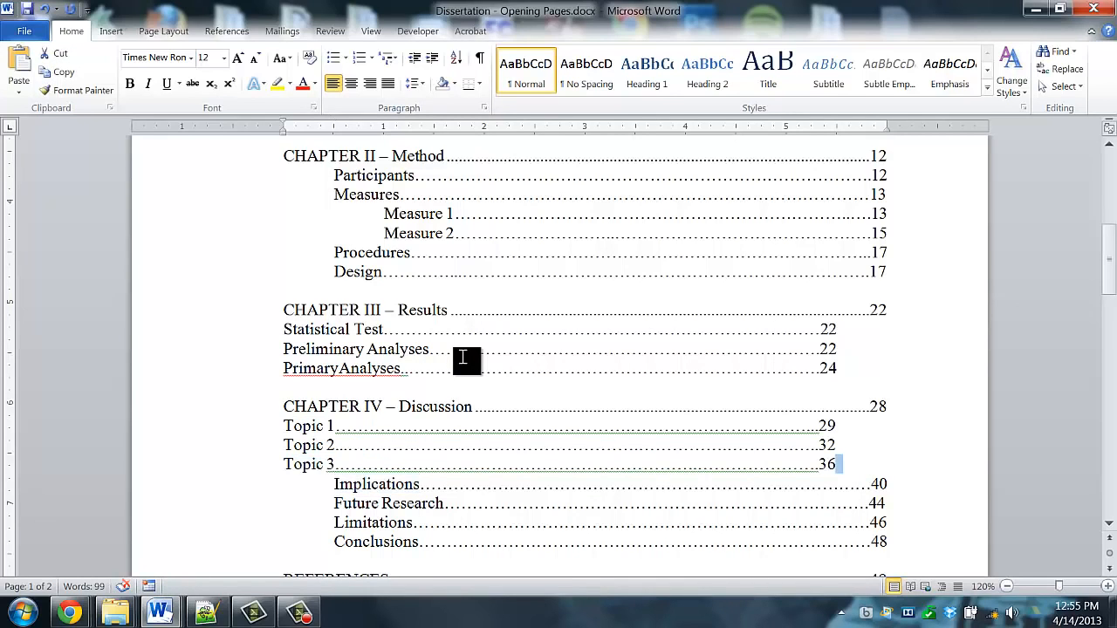
{"action": "key", "text": "Right"}
{"action": "key", "text": "Down"}
{"action": "key", "text": "shift+Right"}
{"action": "key", "text": "Delete"}
{"action": "key", "text": "shift+Left"}
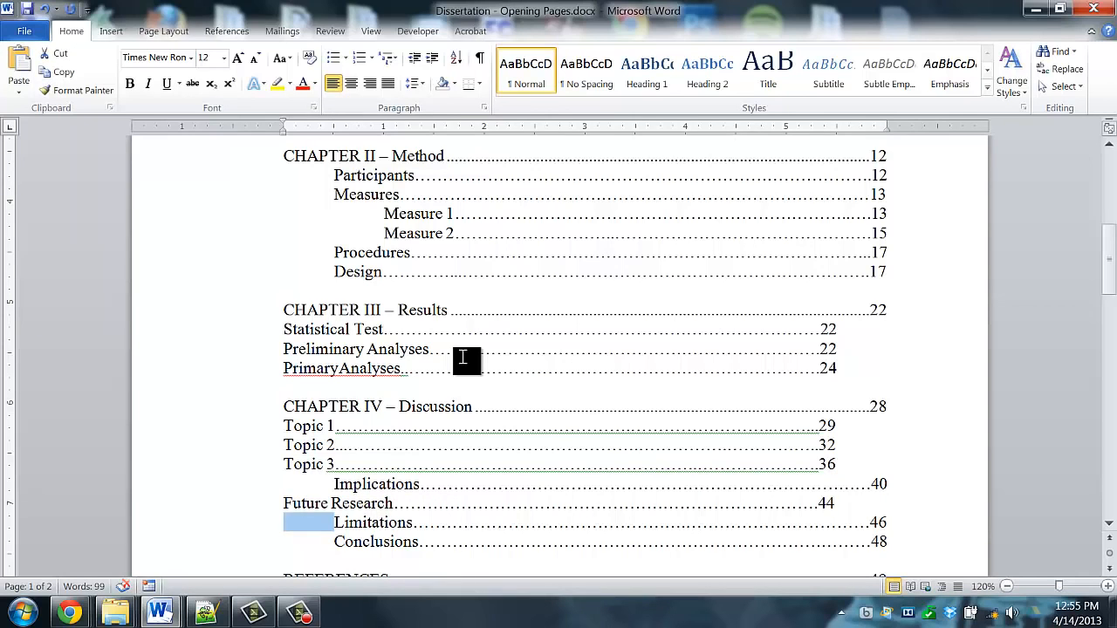
{"action": "key", "text": "Delete"}
{"action": "key", "text": "Down"}
{"action": "key", "text": "BackSpace"}
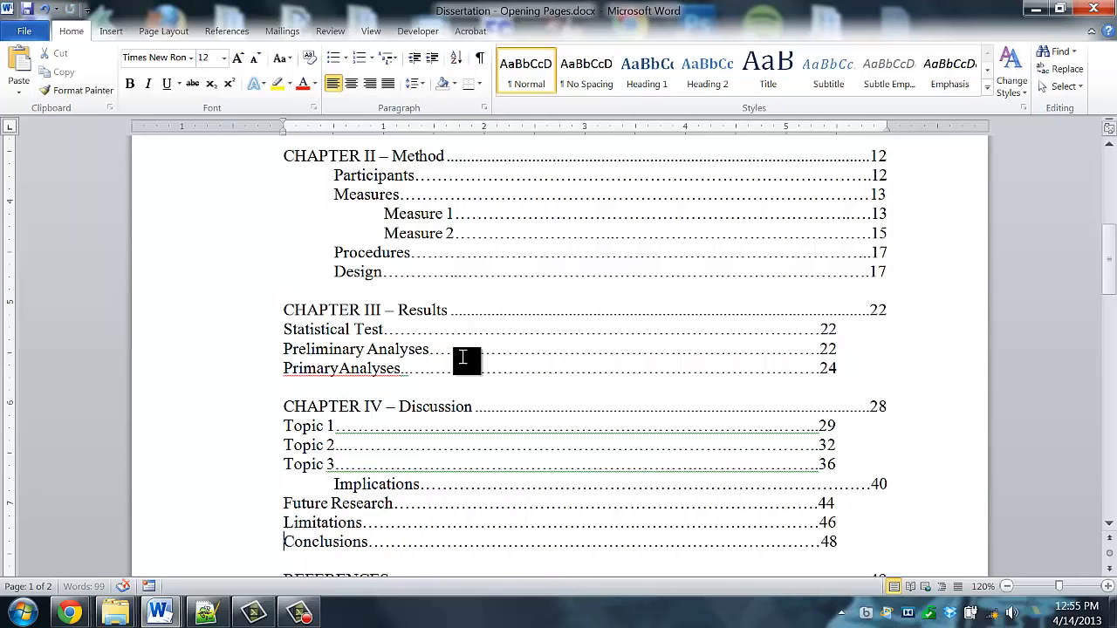
Step: Set a 0.5" left paragraph indent for all CHAPTER III and CHAPTER IV subentries except Implications
{"action": "scroll", "coordinate": [155, 387], "scroll_direction": "down", "scroll_amount": 4}
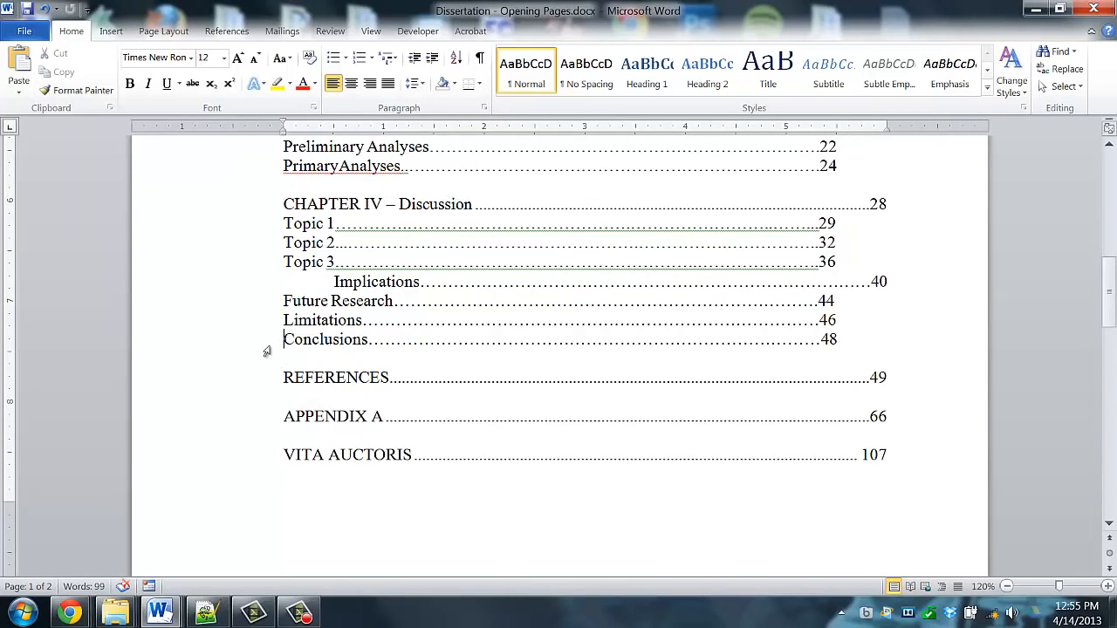
{"action": "scroll", "coordinate": [280, 305], "scroll_direction": "up", "scroll_amount": 4}
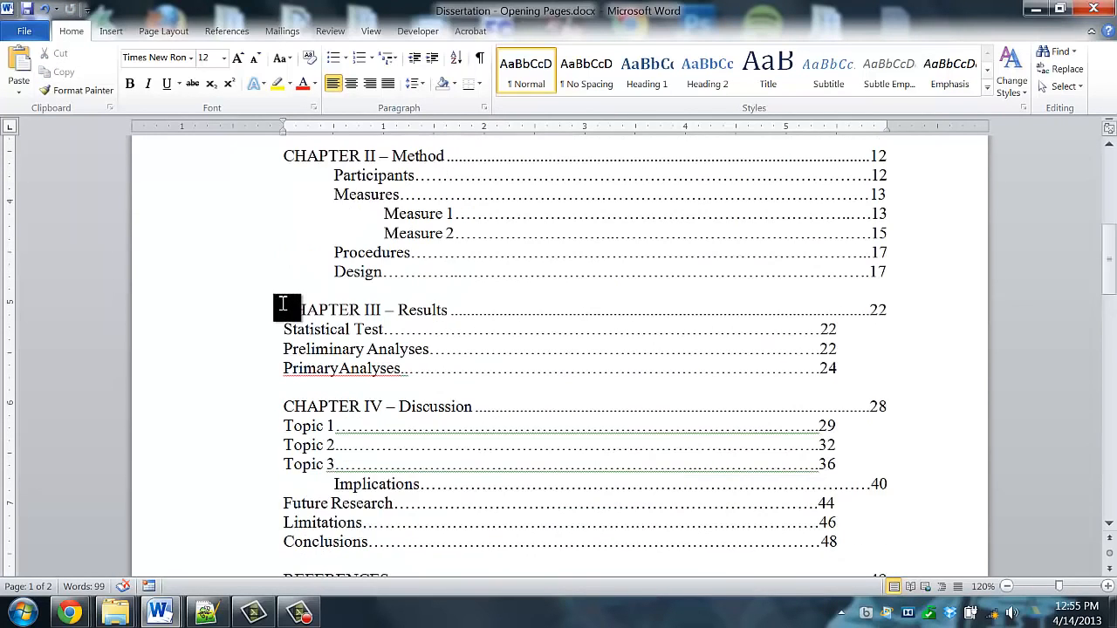
{"action": "left_click_drag", "start_coordinate": [263, 336], "coordinate": [260, 377]}
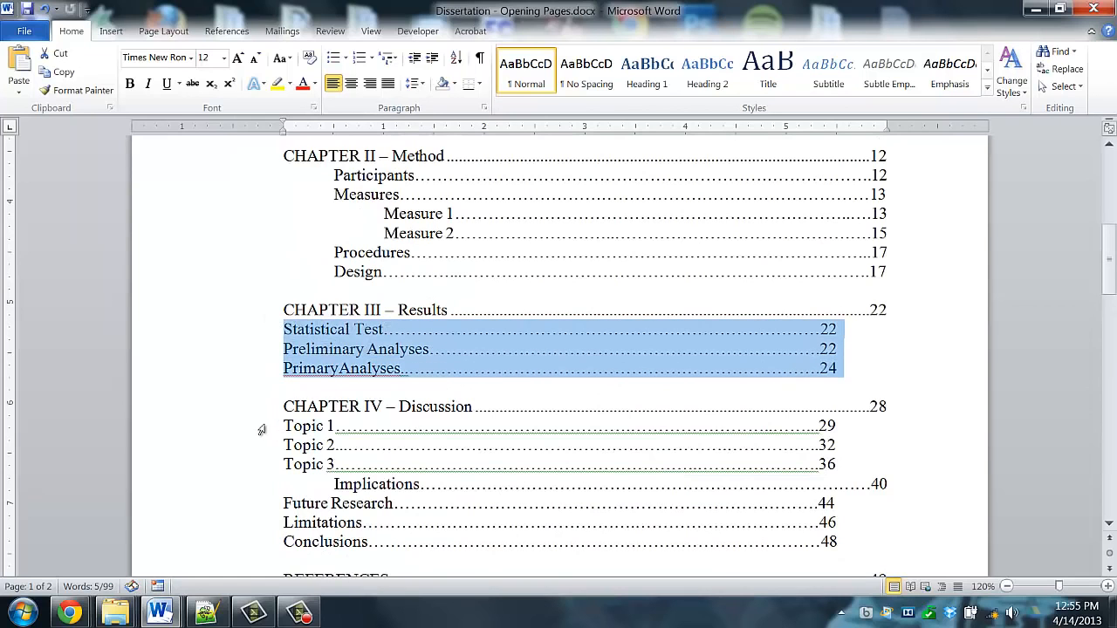
{"action": "left_click_drag", "start_coordinate": [260, 429], "coordinate": [263, 466]}
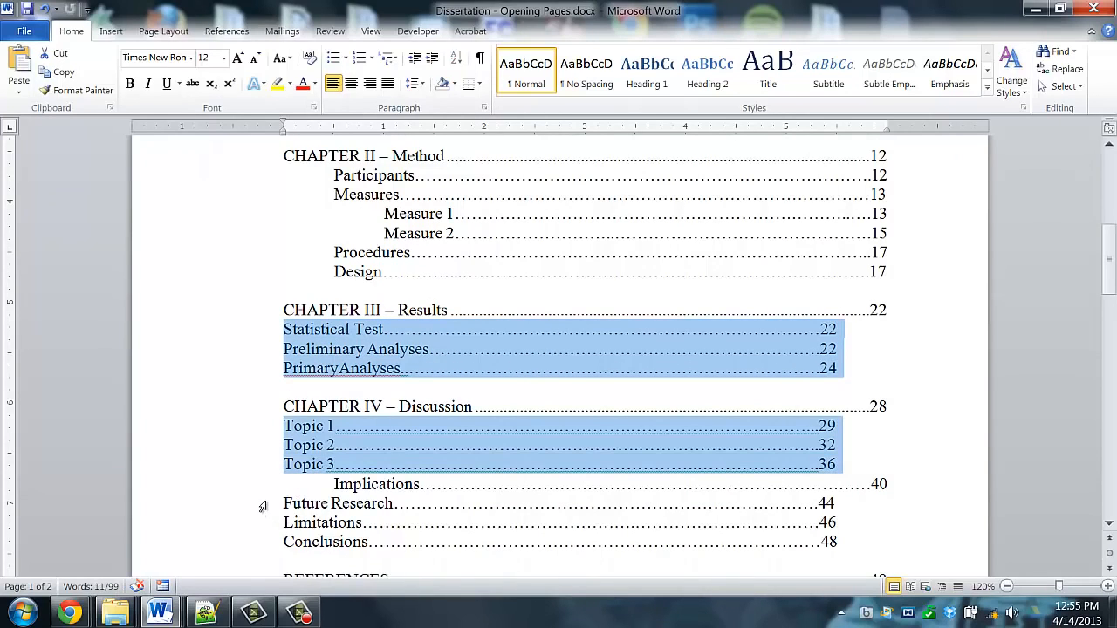
{"action": "left_click_drag", "start_coordinate": [262, 506], "coordinate": [261, 525]}
{"action": "left_click", "coordinate": [264, 538], "text": "ctrl"}
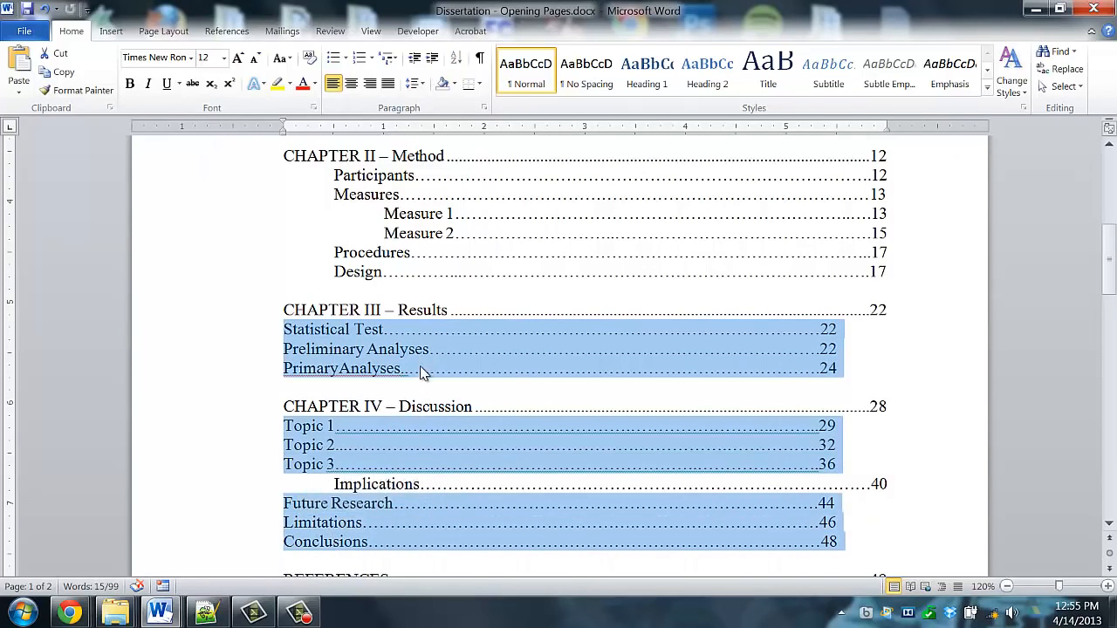
{"action": "scroll", "coordinate": [420, 369], "scroll_direction": "down", "scroll_amount": 2}
{"action": "right_click", "coordinate": [426, 347]}
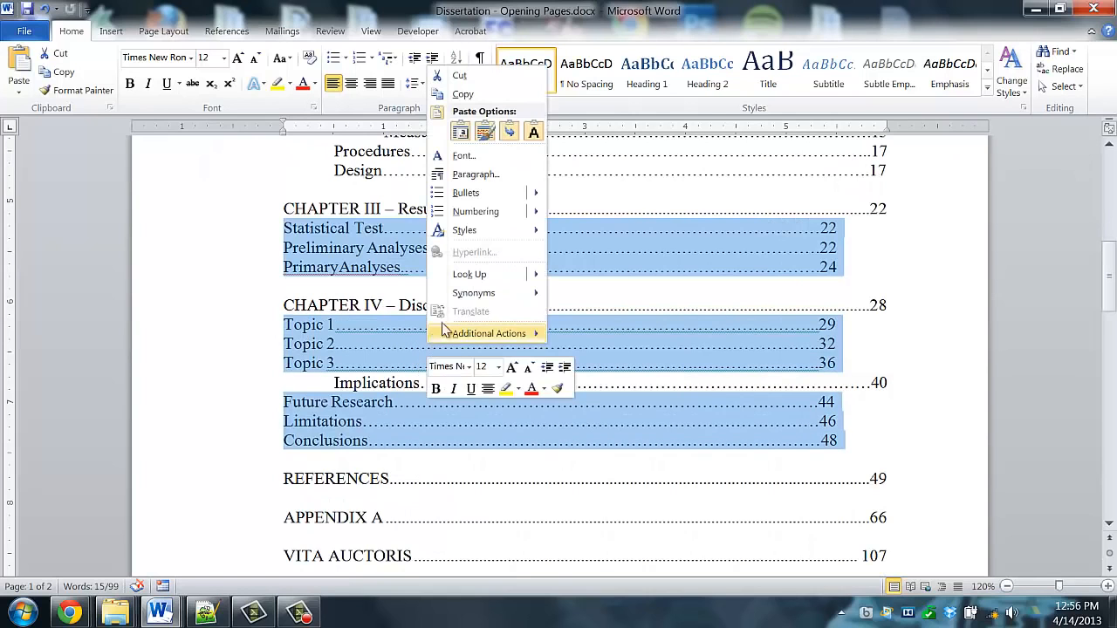
{"action": "left_click", "coordinate": [476, 175]}
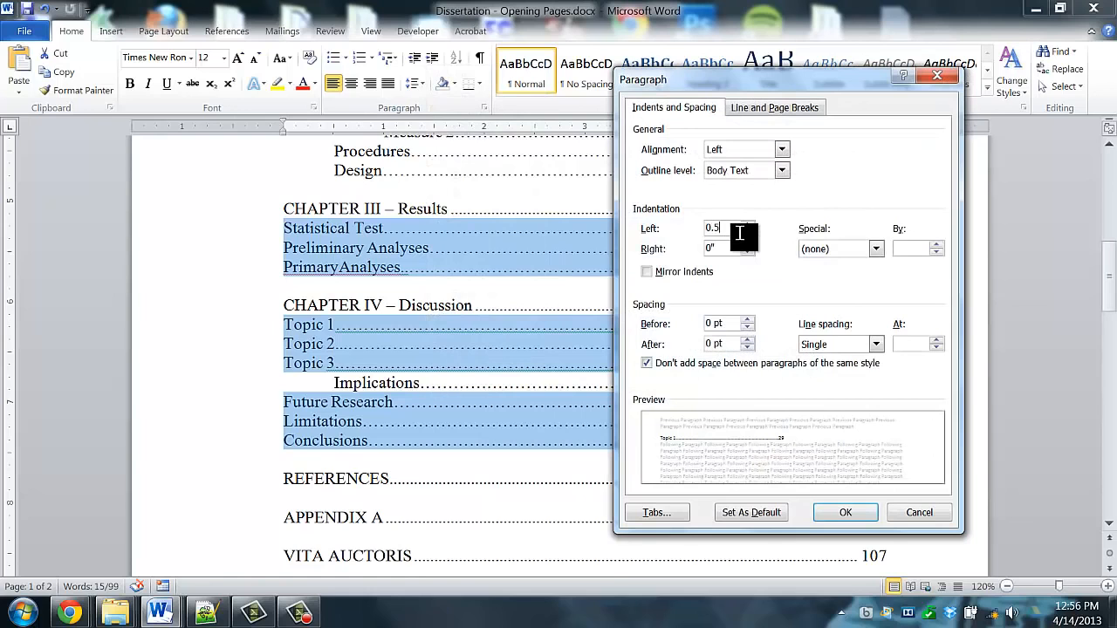
{"action": "key", "text": "Return"}
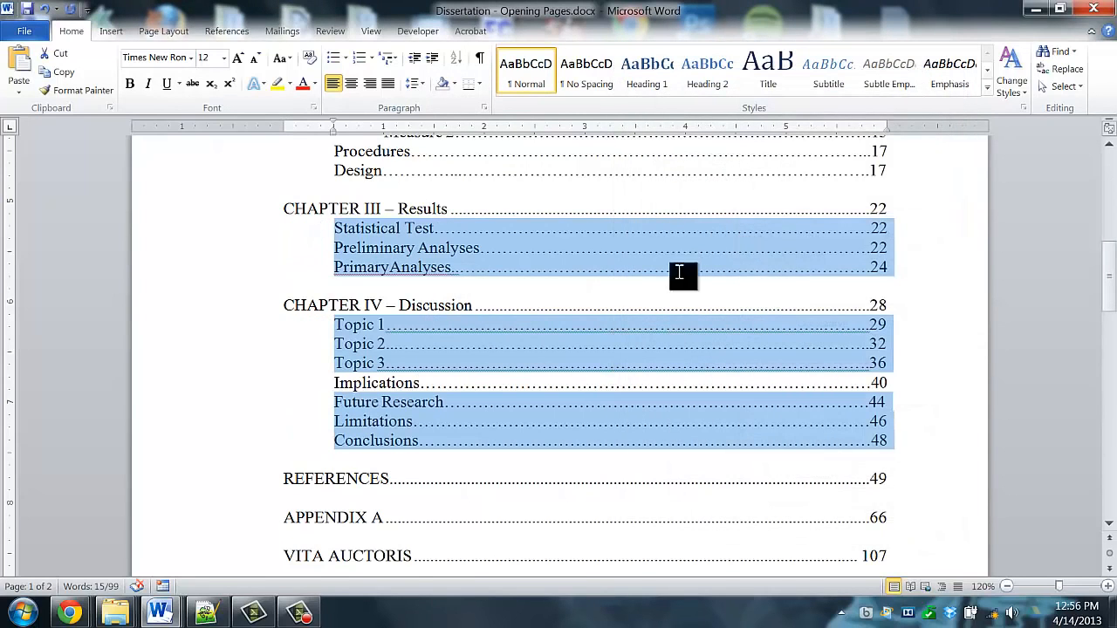
{"action": "left_click", "coordinate": [485, 350]}
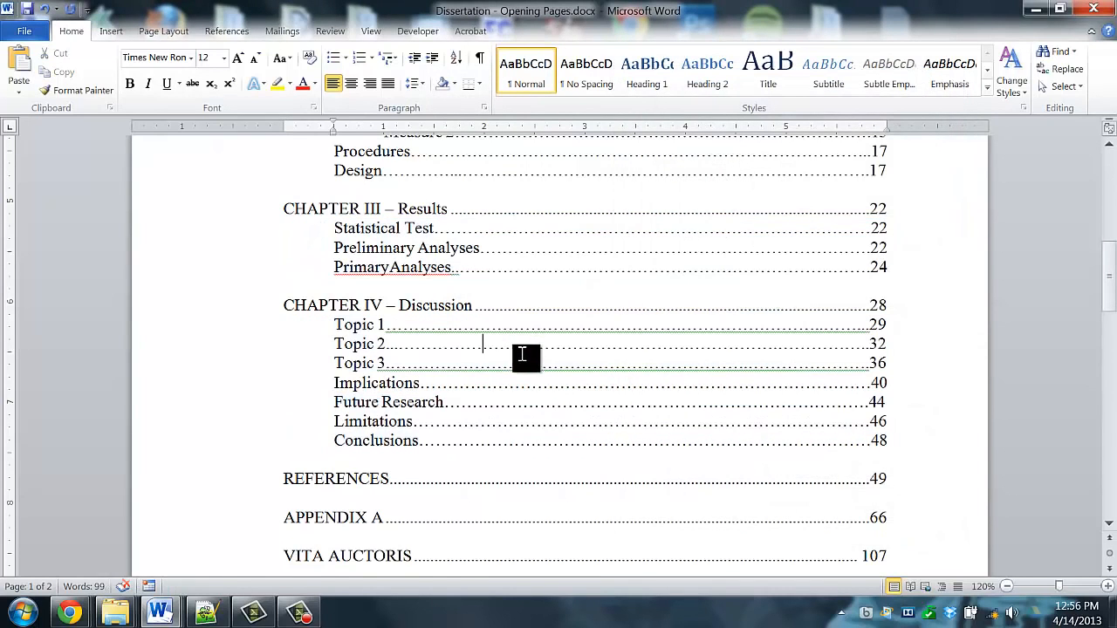
{"action": "left_click", "coordinate": [333, 383]}
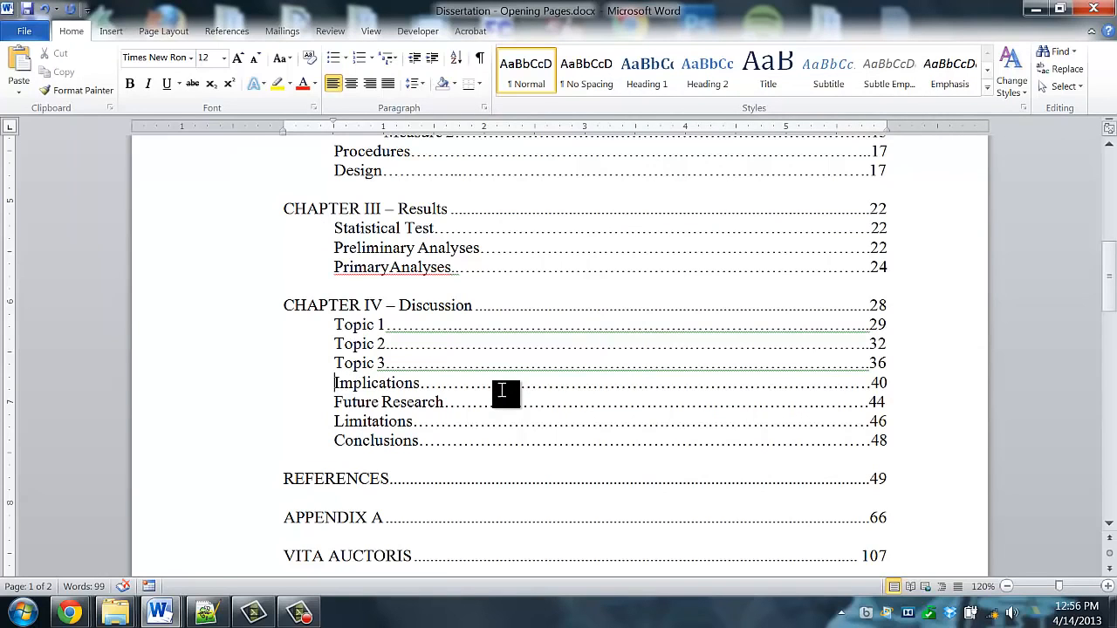
{"action": "scroll", "coordinate": [536, 356], "scroll_direction": "up", "scroll_amount": 2}
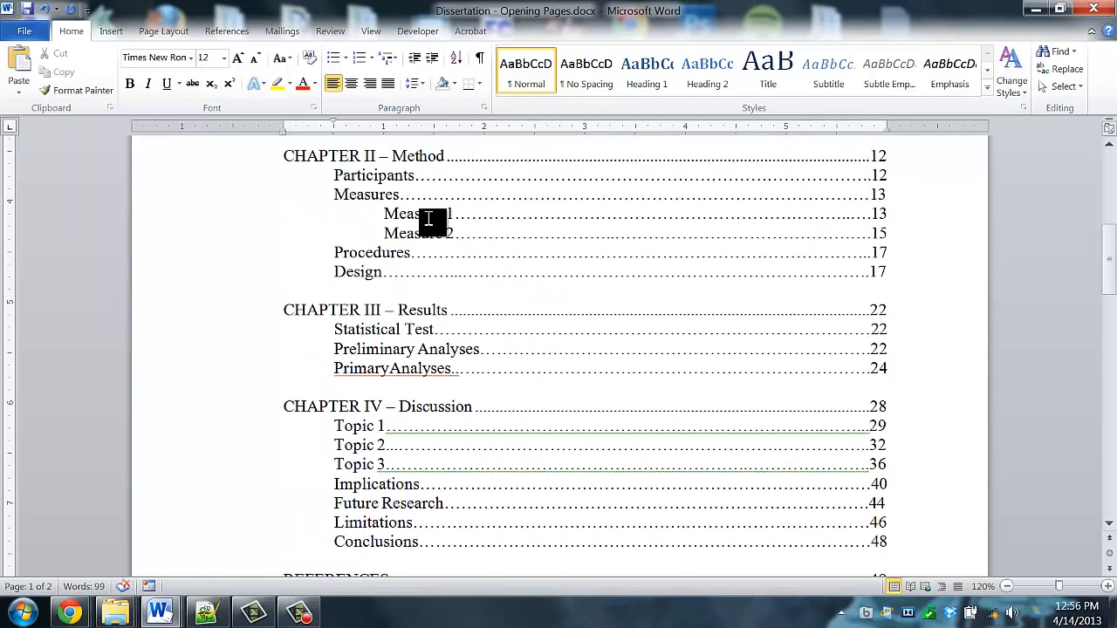
{"action": "left_click", "coordinate": [416, 177]}
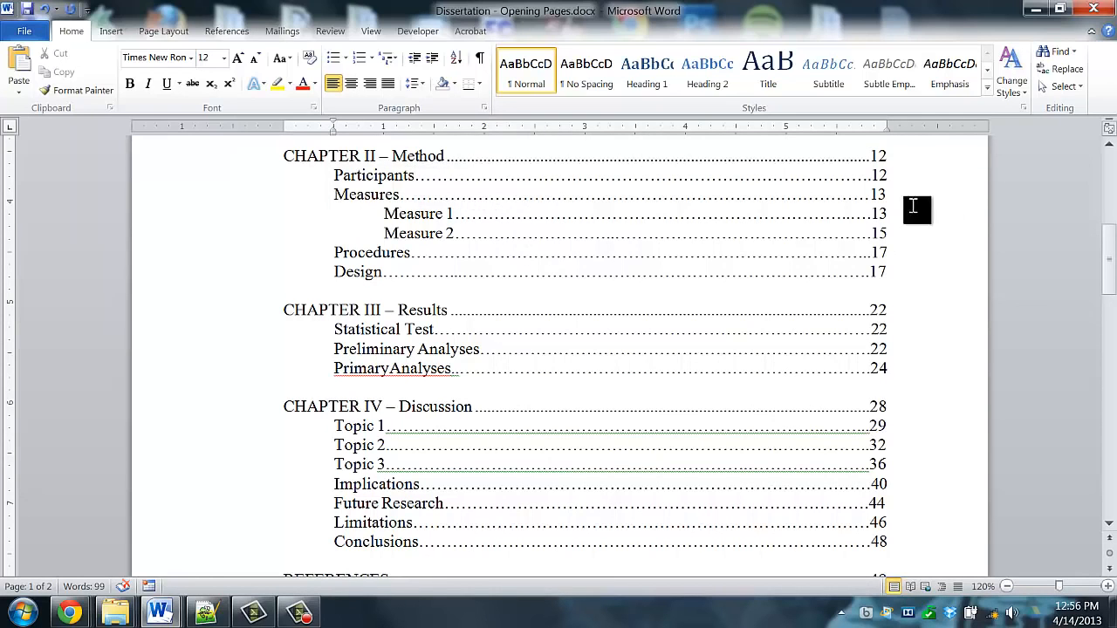
{"action": "scroll", "coordinate": [942, 202], "scroll_direction": "up", "scroll_amount": 1}
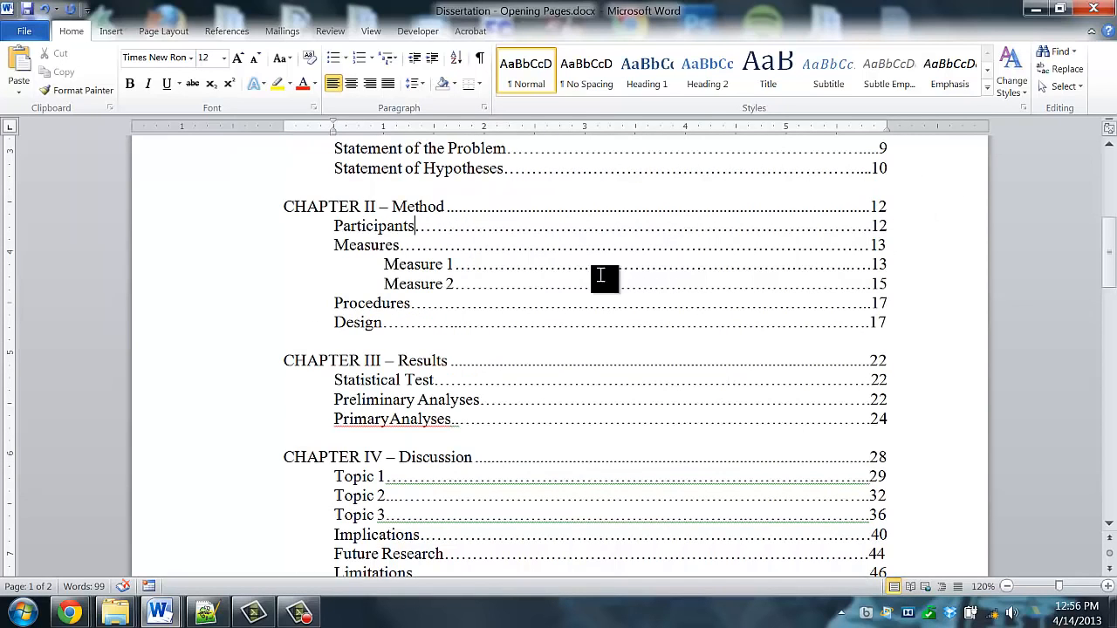
{"action": "left_click", "coordinate": [237, 229]}
{"action": "left_click", "coordinate": [236, 244], "text": "shift"}
{"action": "scroll", "coordinate": [494, 270], "scroll_direction": "up", "scroll_amount": 3}
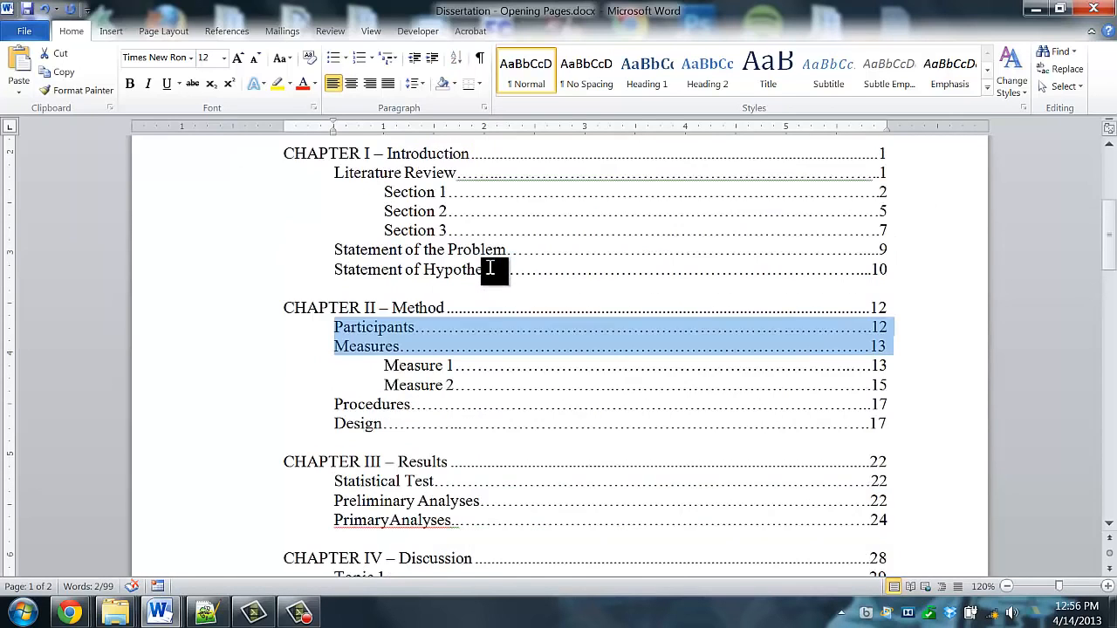
Step: Clear all tab stops for the first-level subentries of Chapters I to IV and set one right-aligned 6" tab with dot leader 2
{"action": "left_click", "coordinate": [225, 226]}
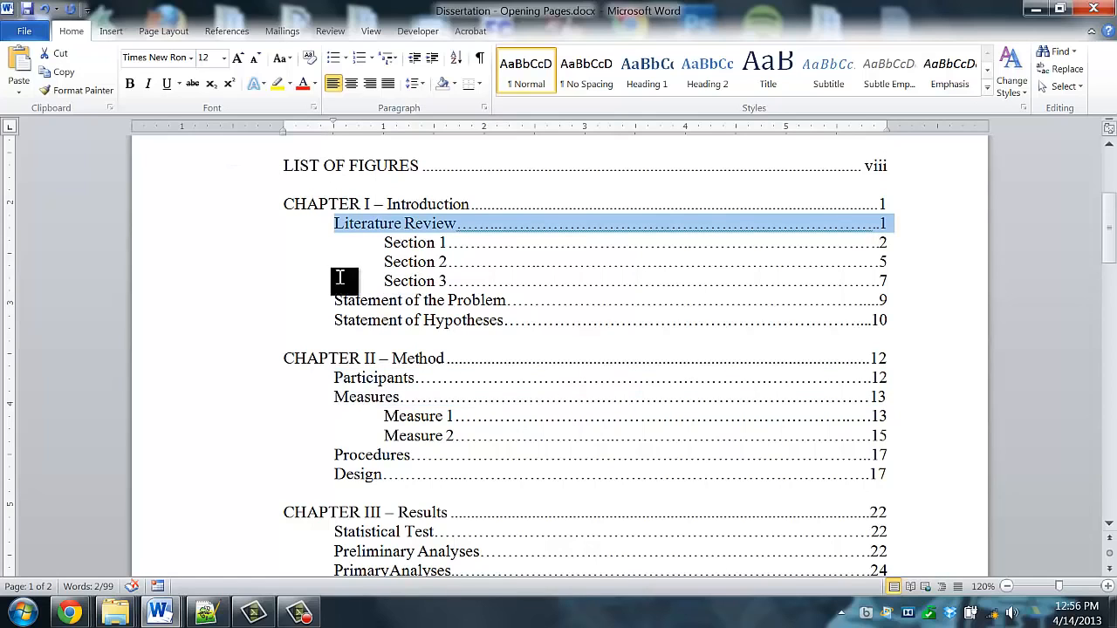
{"action": "left_click", "coordinate": [228, 306], "text": "ctrl"}
{"action": "left_click", "coordinate": [225, 322], "text": "ctrl"}
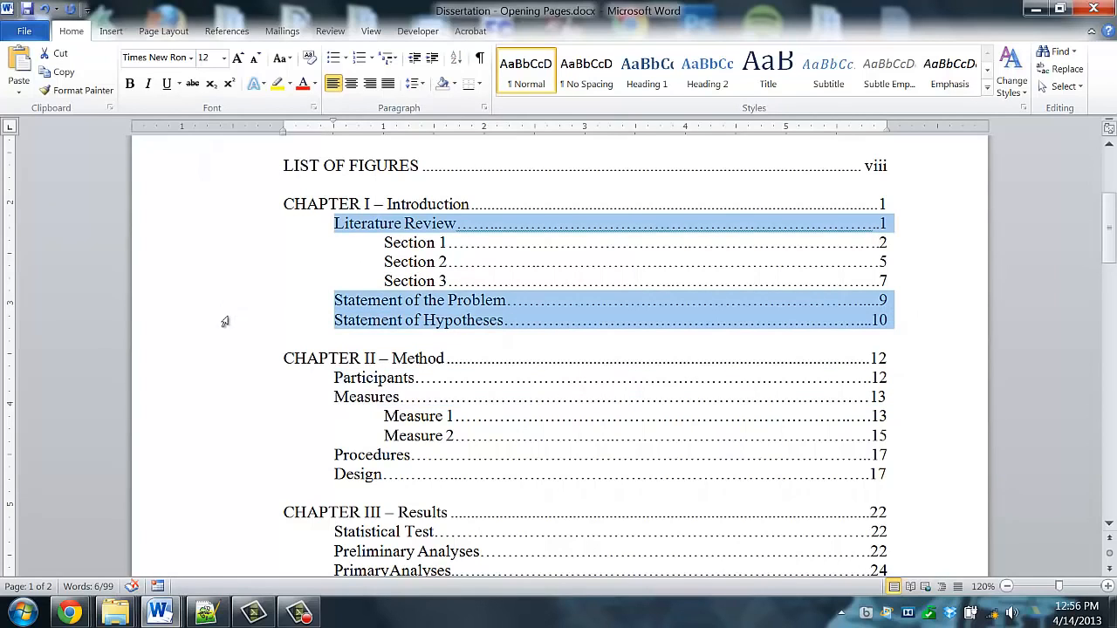
{"action": "left_click", "coordinate": [226, 381], "text": "ctrl"}
{"action": "left_click", "coordinate": [218, 401], "text": "ctrl"}
{"action": "left_click", "coordinate": [219, 457], "text": "ctrl"}
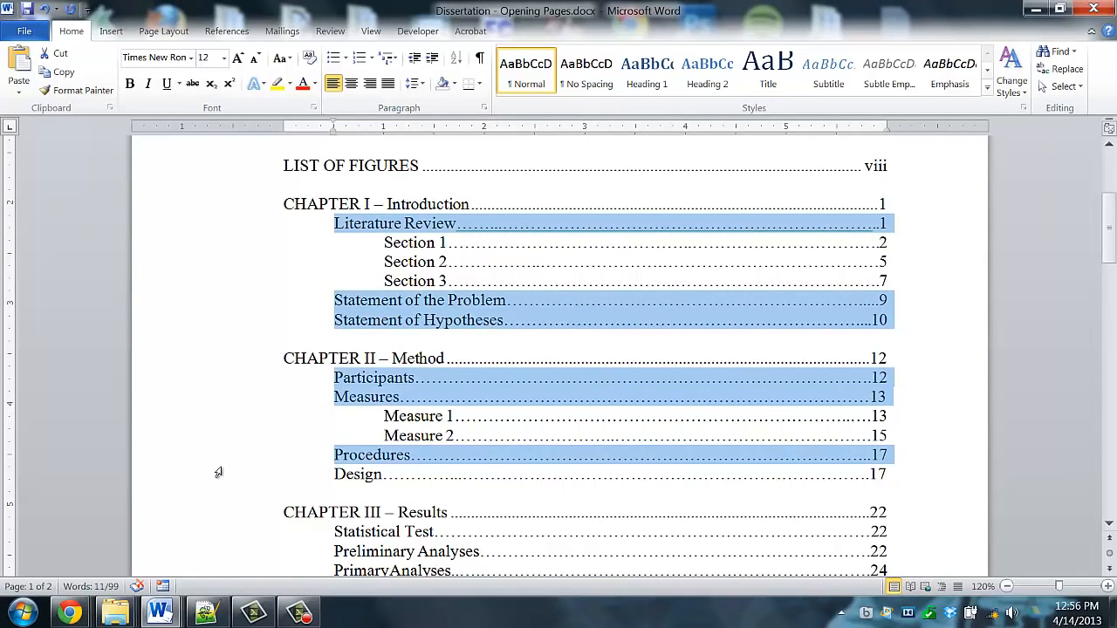
{"action": "left_click", "coordinate": [218, 474], "text": "ctrl"}
{"action": "scroll", "coordinate": [199, 393], "scroll_direction": "down", "scroll_amount": 3}
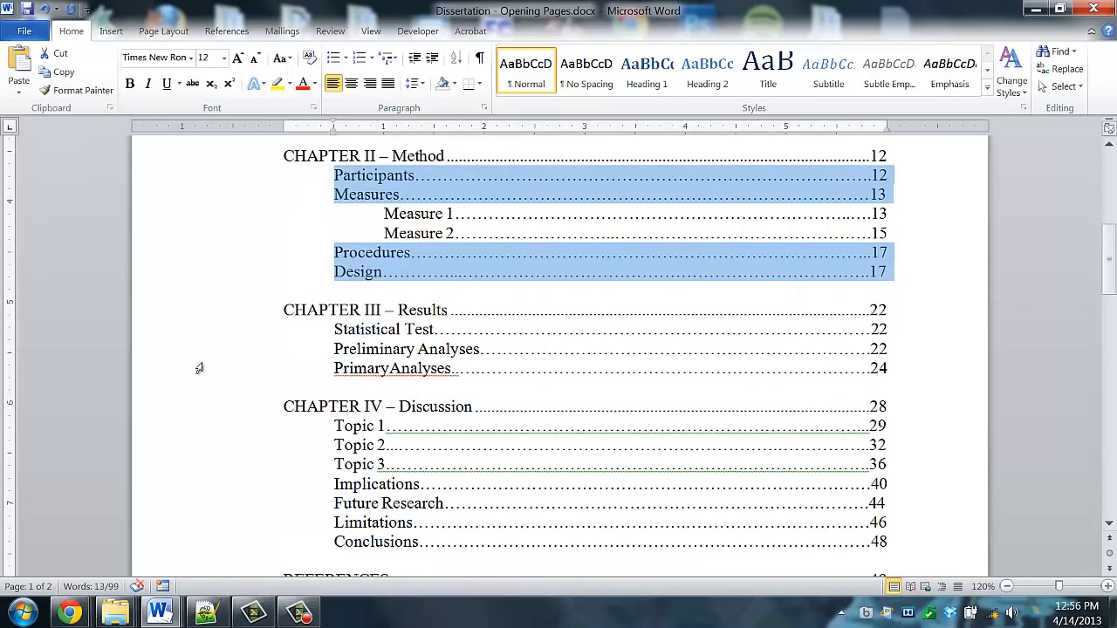
{"action": "left_click", "coordinate": [194, 330], "text": "ctrl"}
{"action": "left_click", "coordinate": [200, 350], "text": "ctrl"}
{"action": "left_click", "coordinate": [197, 374], "text": "ctrl"}
{"action": "scroll", "coordinate": [209, 392], "scroll_direction": "down", "scroll_amount": 3}
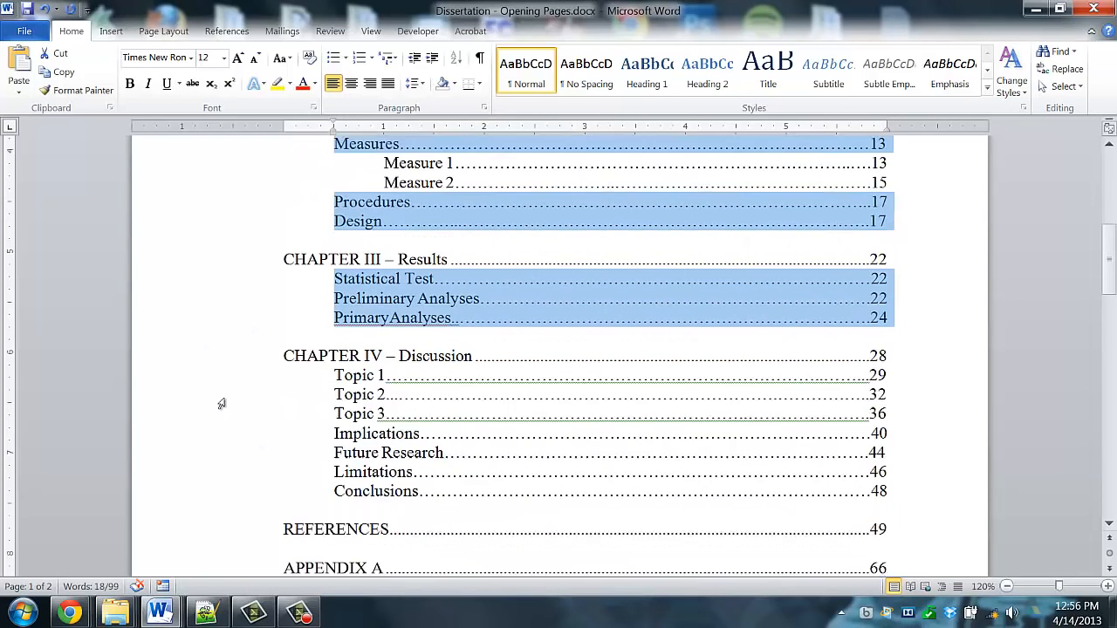
{"action": "left_click_drag", "start_coordinate": [183, 279], "coordinate": [196, 390]}
{"action": "right_click", "coordinate": [536, 351]}
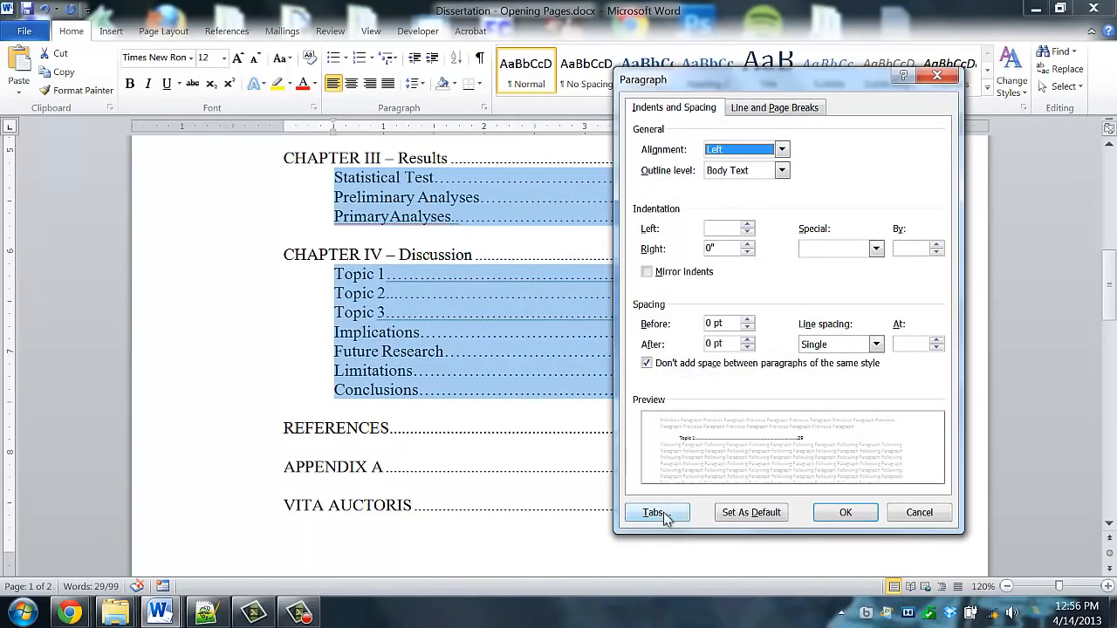
{"action": "left_click", "coordinate": [655, 513]}
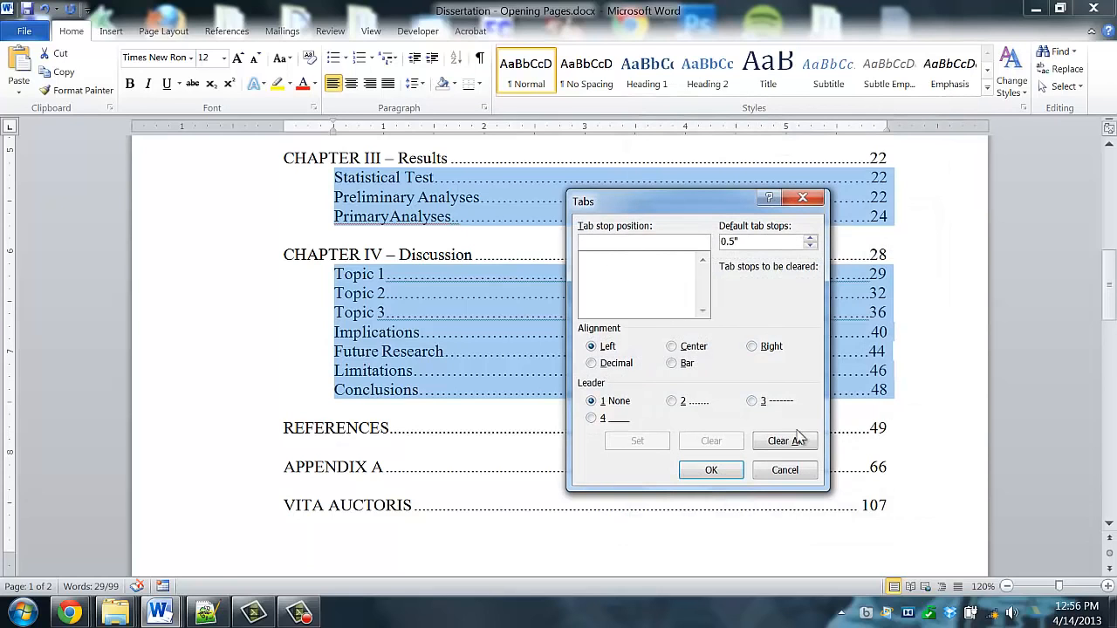
{"action": "left_click", "coordinate": [796, 438]}
{"action": "type", "text": "6"}
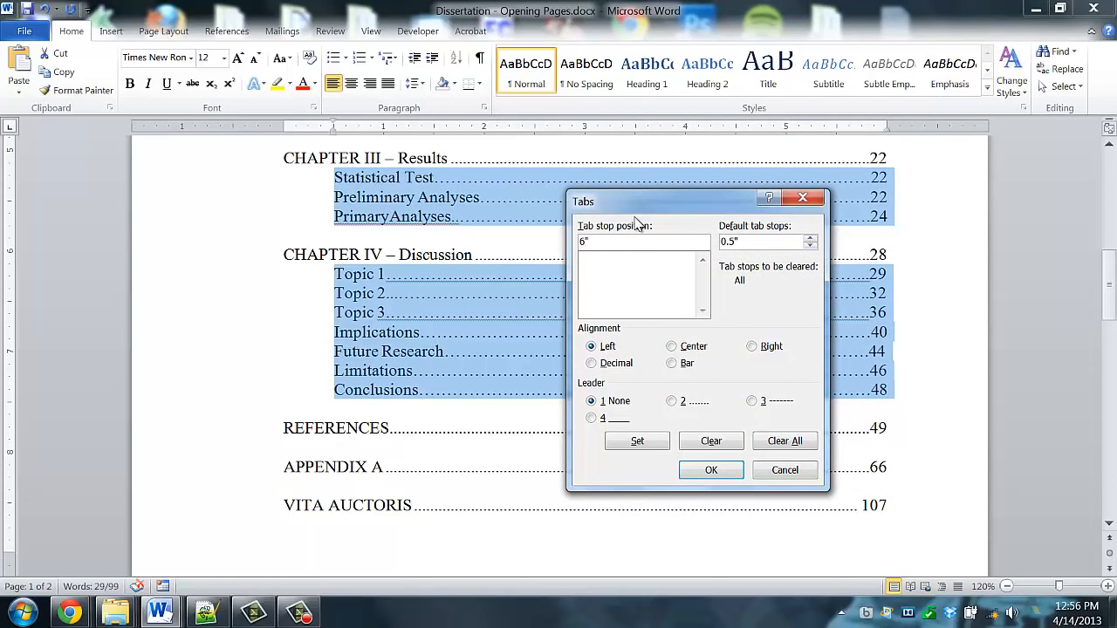
{"action": "left_click", "coordinate": [752, 348]}
{"action": "left_click", "coordinate": [701, 406]}
{"action": "left_click", "coordinate": [642, 443]}
{"action": "left_click", "coordinate": [721, 471]}
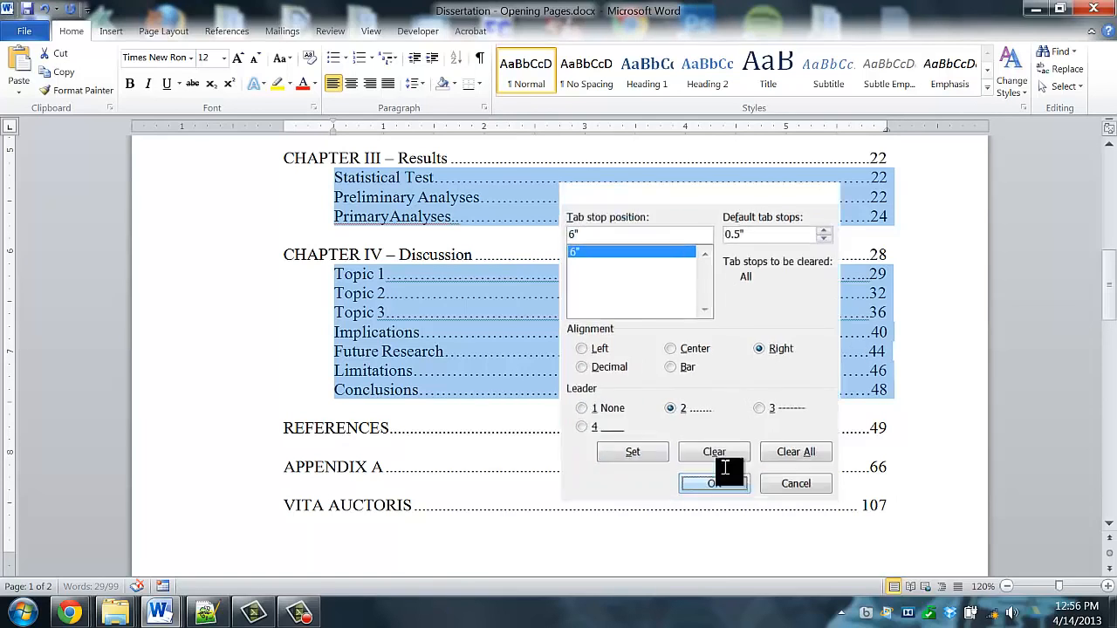
Step: Replace the manual leader dots with a tab in the Literature Review, Statement of the Problem and Statement of Hypotheses entries
{"action": "scroll", "coordinate": [602, 236], "scroll_direction": "up", "scroll_amount": 7}
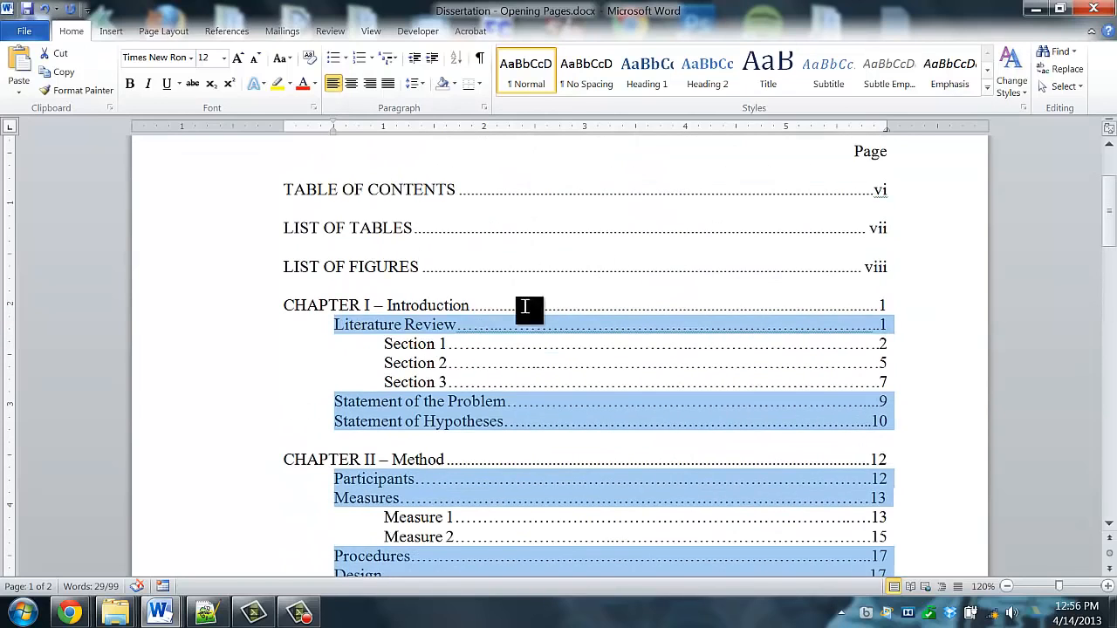
{"action": "left_click", "coordinate": [574, 333]}
{"action": "key", "text": "ctrl+shift+Right"}
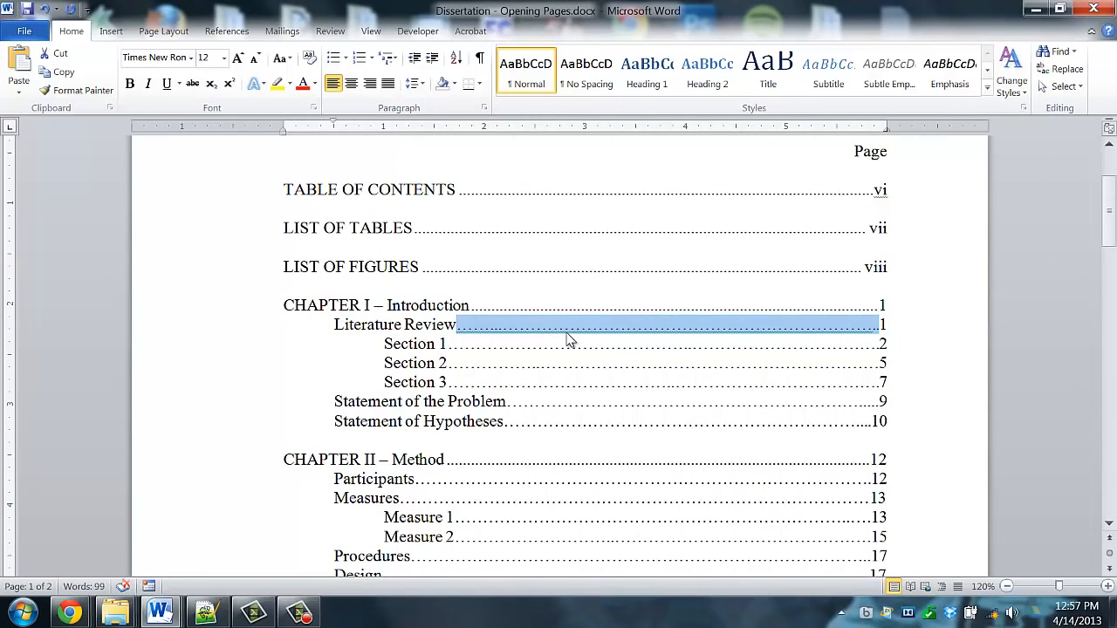
{"action": "key", "text": "Tab"}
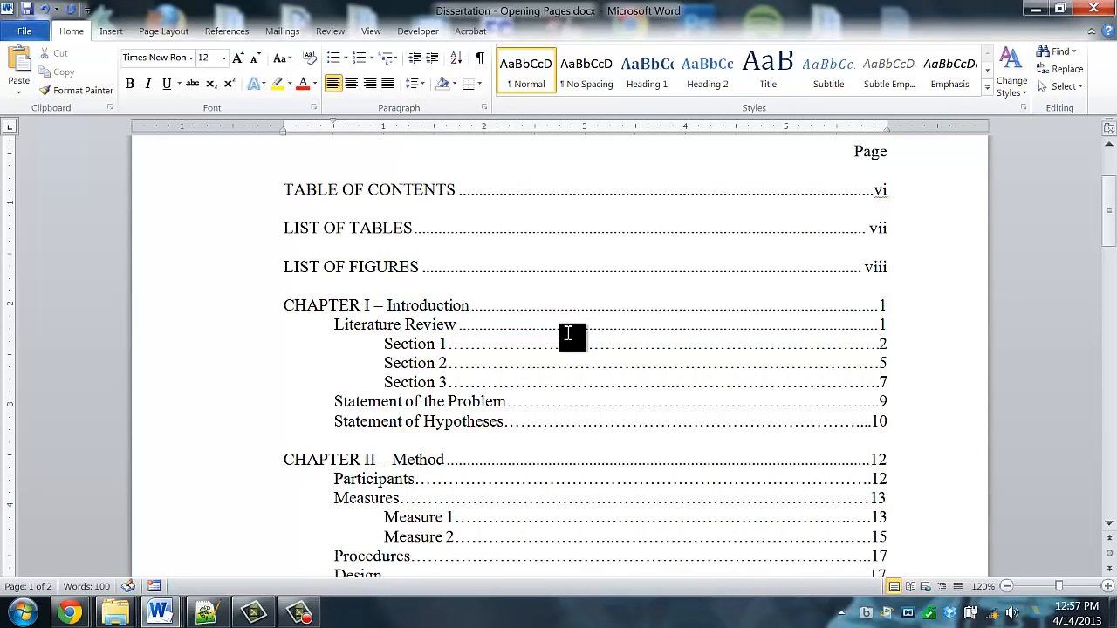
{"action": "key", "text": "ctrl+shift+Left"}
{"action": "key", "text": "Down"}
{"action": "key", "text": "Down"}
{"action": "key", "text": "ctrl+shift+Left"}
{"action": "key", "text": "Tab"}
{"action": "key", "text": "Down"}
{"action": "key", "text": "ctrl+shift+Left"}
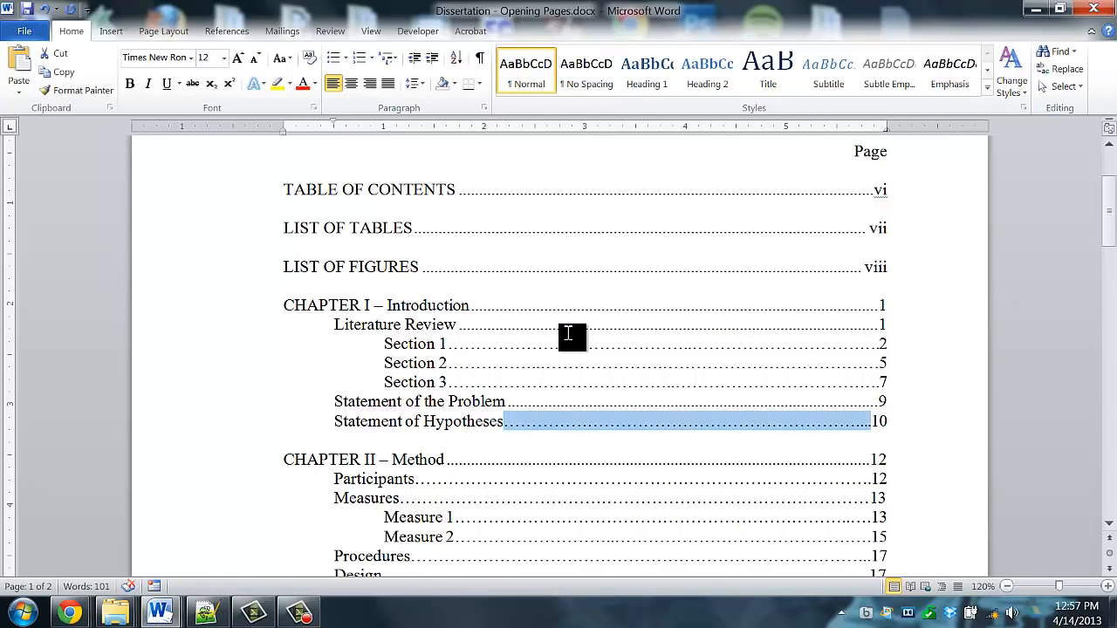
{"action": "key", "text": "Tab"}
Step: Replace the manual leader dots with a tab in CHAPTER II's Participants, Measures, Procedures and Design entries
{"action": "scroll", "coordinate": [543, 363], "scroll_direction": "down", "scroll_amount": 3}
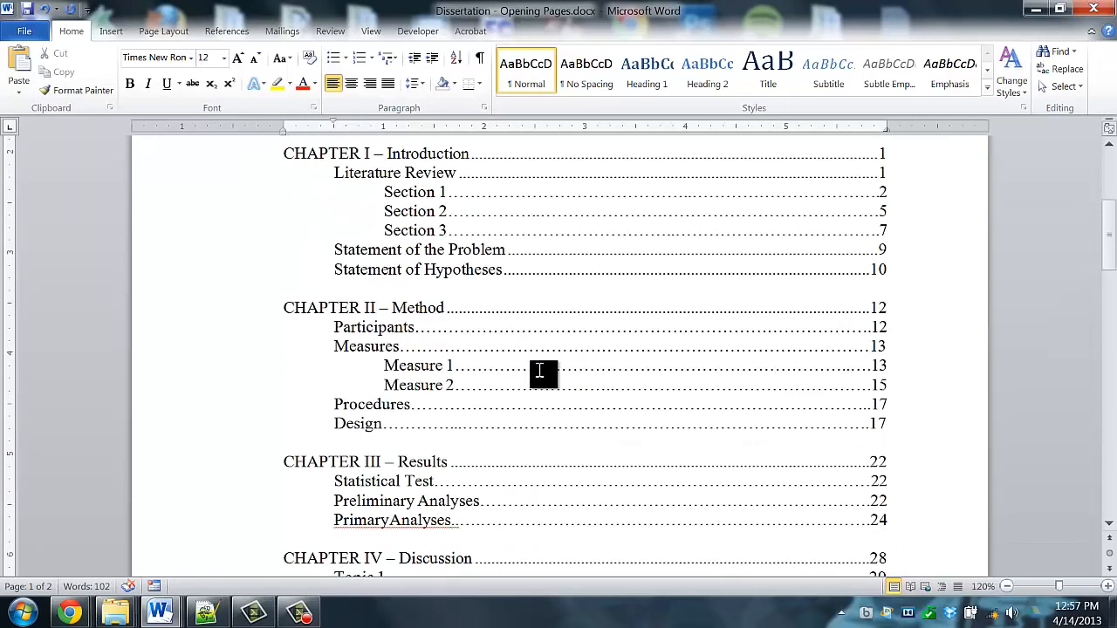
{"action": "left_click", "coordinate": [431, 327]}
{"action": "key", "text": "ctrl+shift+Left"}
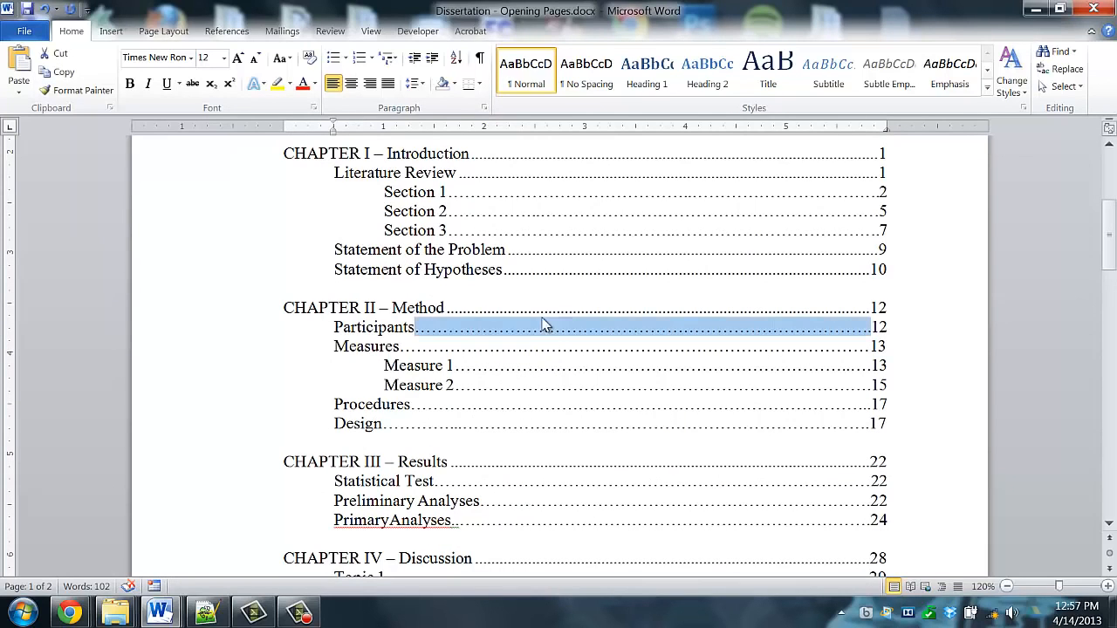
{"action": "key", "text": "Tab"}
{"action": "key", "text": "Down"}
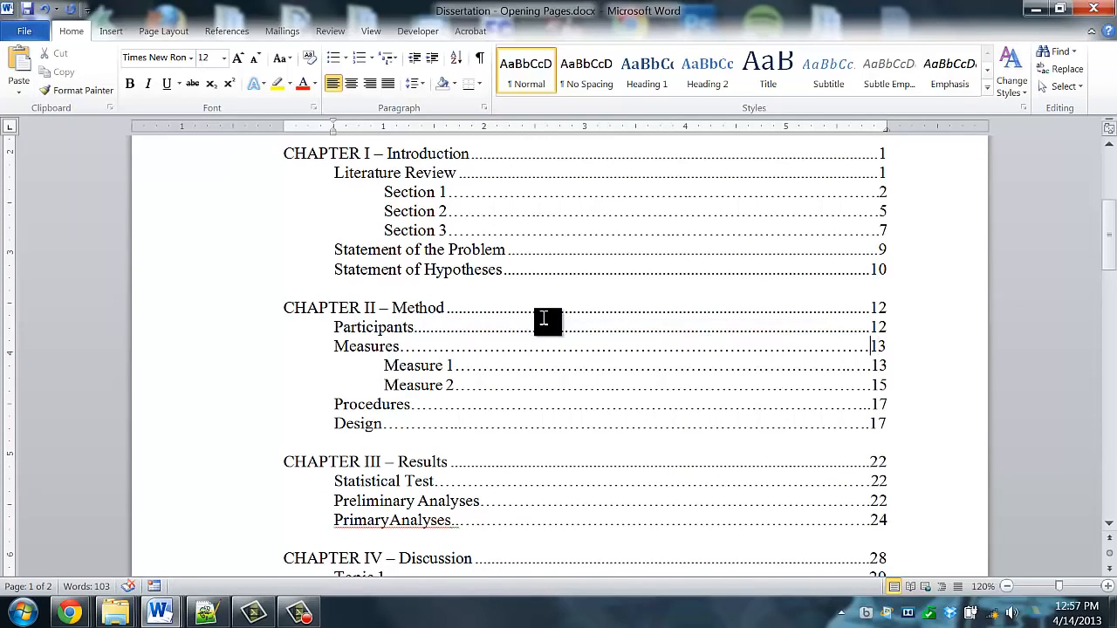
{"action": "key", "text": "ctrl+shift+Left"}
{"action": "key", "text": "Tab"}
{"action": "key", "text": "Down"}
{"action": "key", "text": "ctrl+shift+Left"}
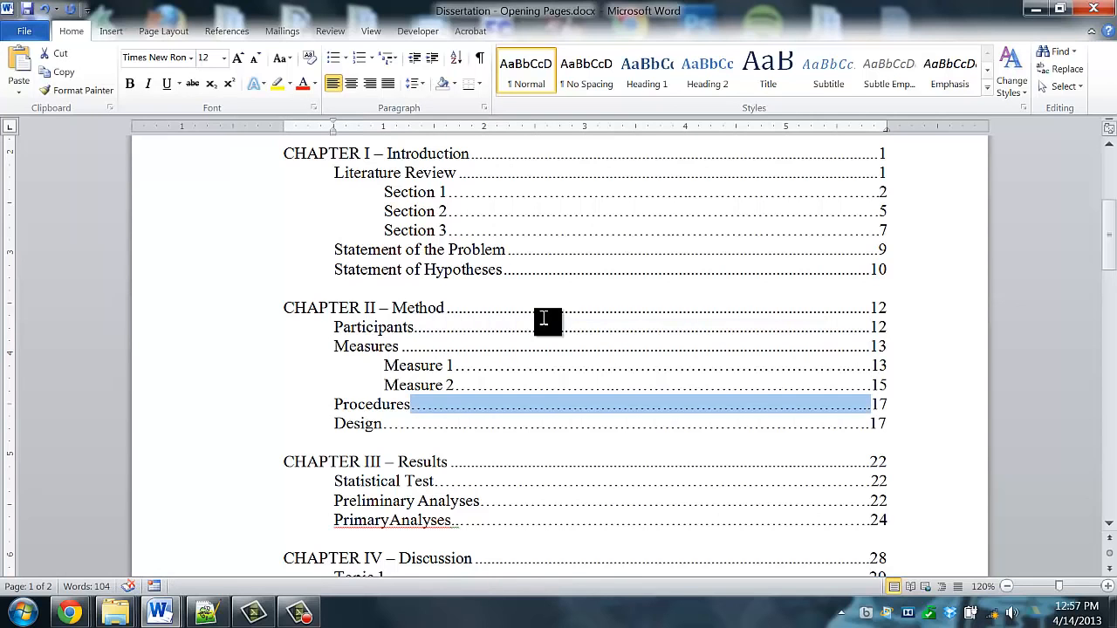
{"action": "key", "text": "Tab"}
{"action": "key", "text": "Down"}
{"action": "key", "text": "ctrl+shift+Left"}
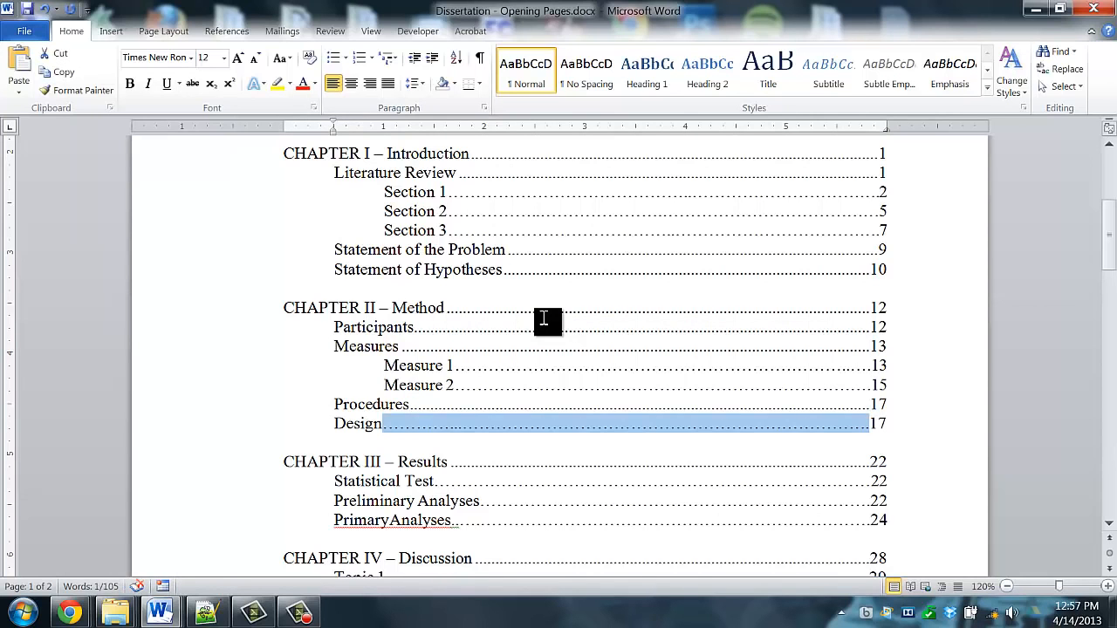
{"action": "key", "text": "Tab"}
Step: Replace the manual leader dots with a tab in CHAPTER III's Statistical Test, Preliminary Analyses and Primary Analyses entries
{"action": "scroll", "coordinate": [614, 310], "scroll_direction": "down", "scroll_amount": 3}
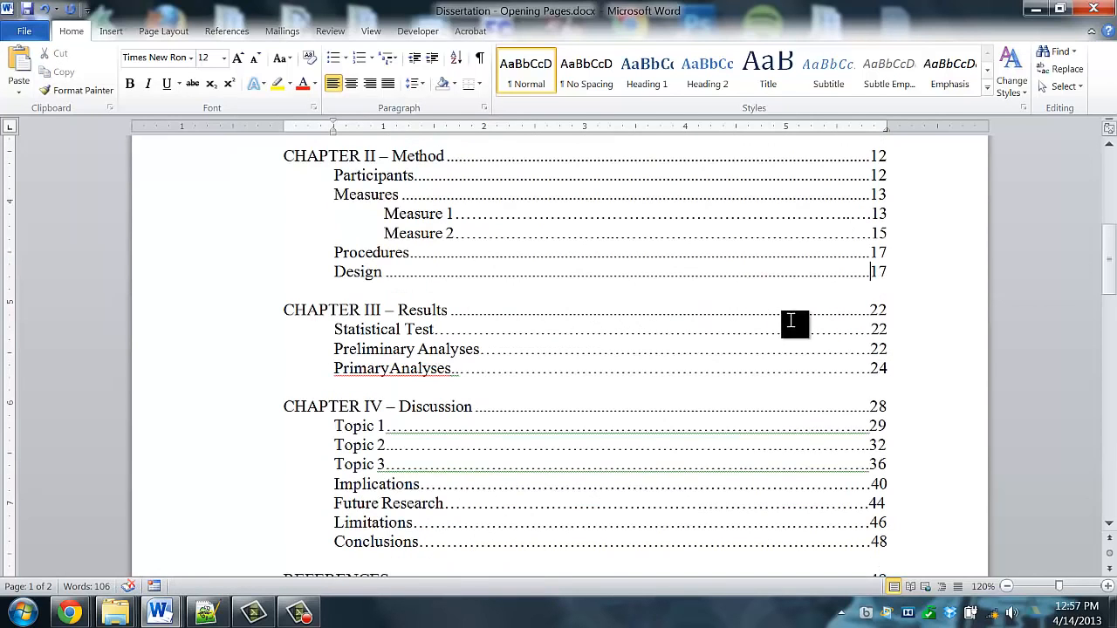
{"action": "left_click", "coordinate": [838, 330]}
{"action": "key", "text": "ctrl+shift+Left"}
{"action": "key", "text": "Tab"}
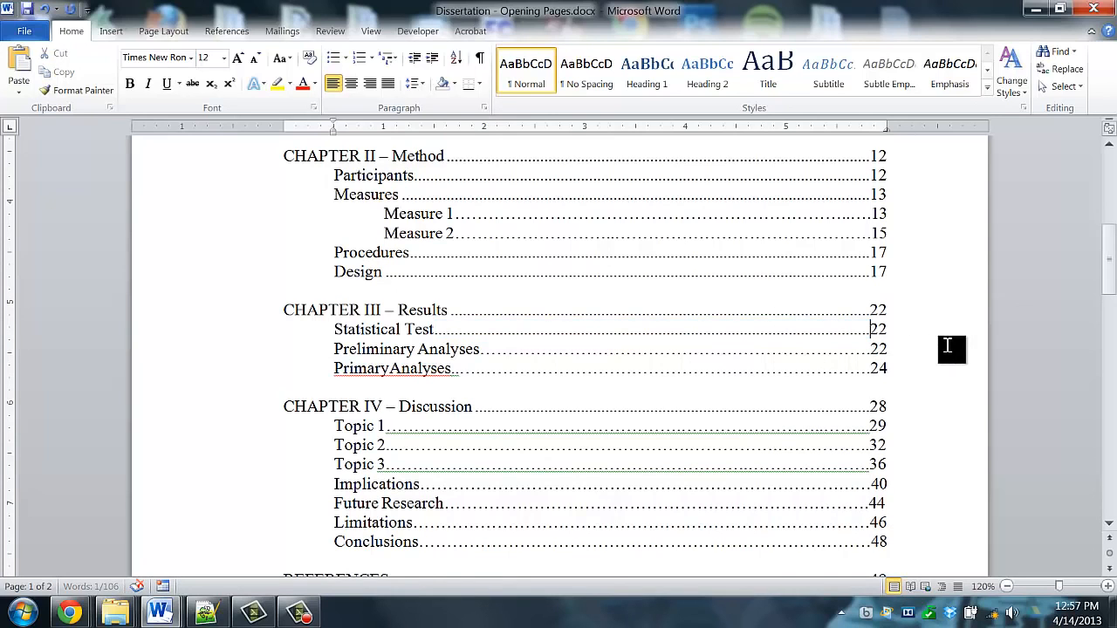
{"action": "key", "text": "Down"}
{"action": "key", "text": "ctrl+shift+Left"}
{"action": "key", "text": "Tab"}
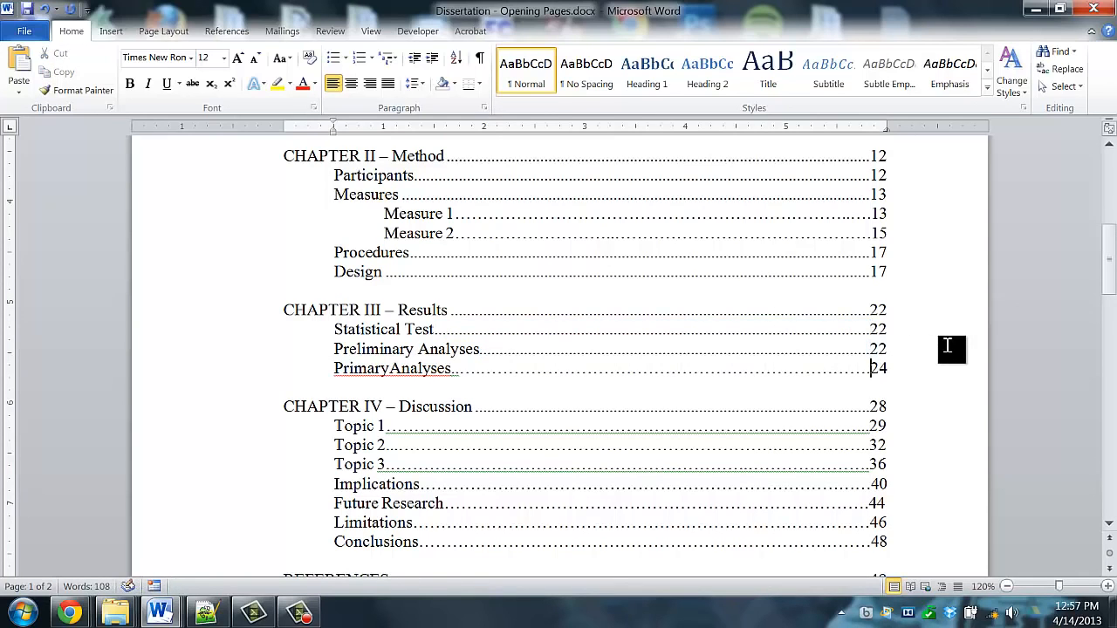
{"action": "key", "text": "ctrl+shift+Left"}
{"action": "key", "text": "Tab"}
Step: Replace the manual leader dots with a tab in the Topic 1, Topic 2 and Topic 3 entries under CHAPTER IV
{"action": "scroll", "coordinate": [943, 372], "scroll_direction": "down", "scroll_amount": 3}
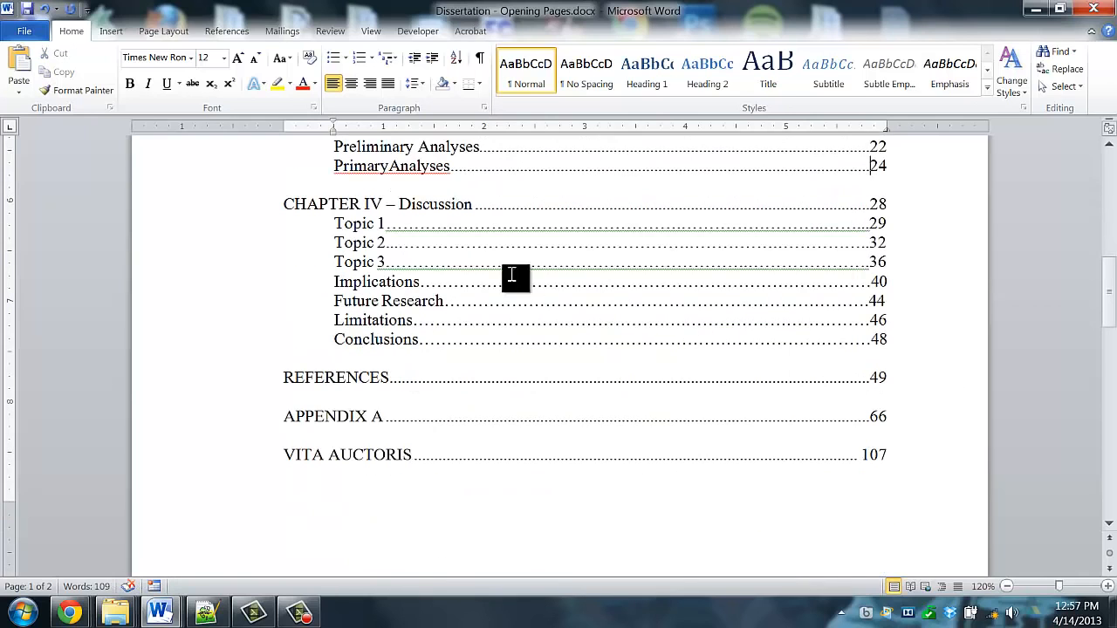
{"action": "left_click_drag", "start_coordinate": [387, 225], "coordinate": [872, 232]}
{"action": "key", "text": "Tab"}
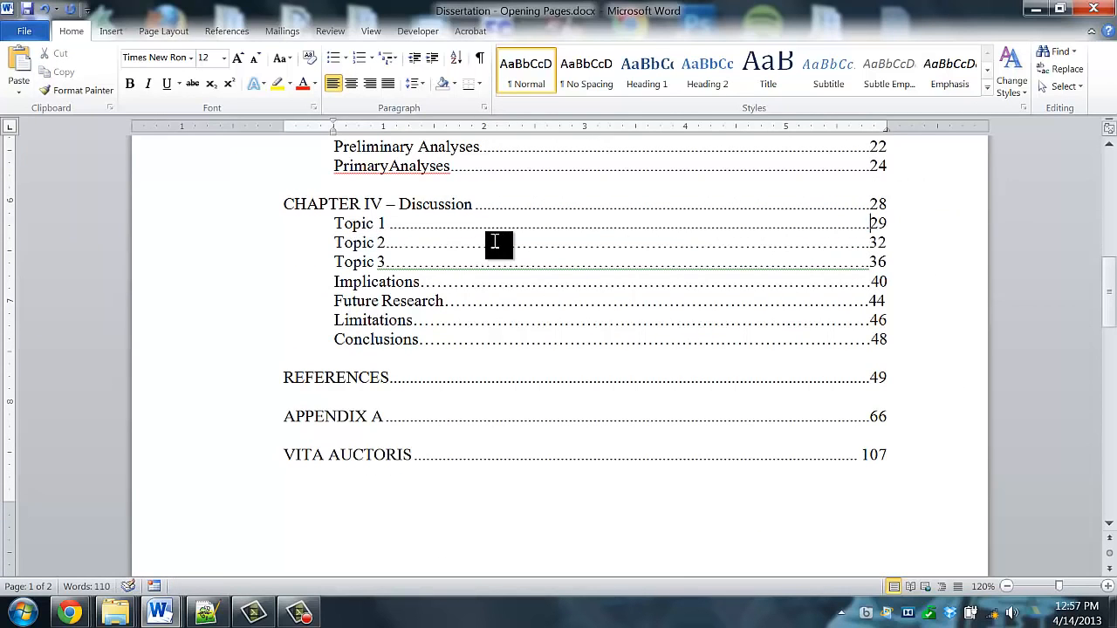
{"action": "key", "text": "ctrl+shift+Left"}
{"action": "key", "text": "Tab"}
{"action": "key", "text": "Down"}
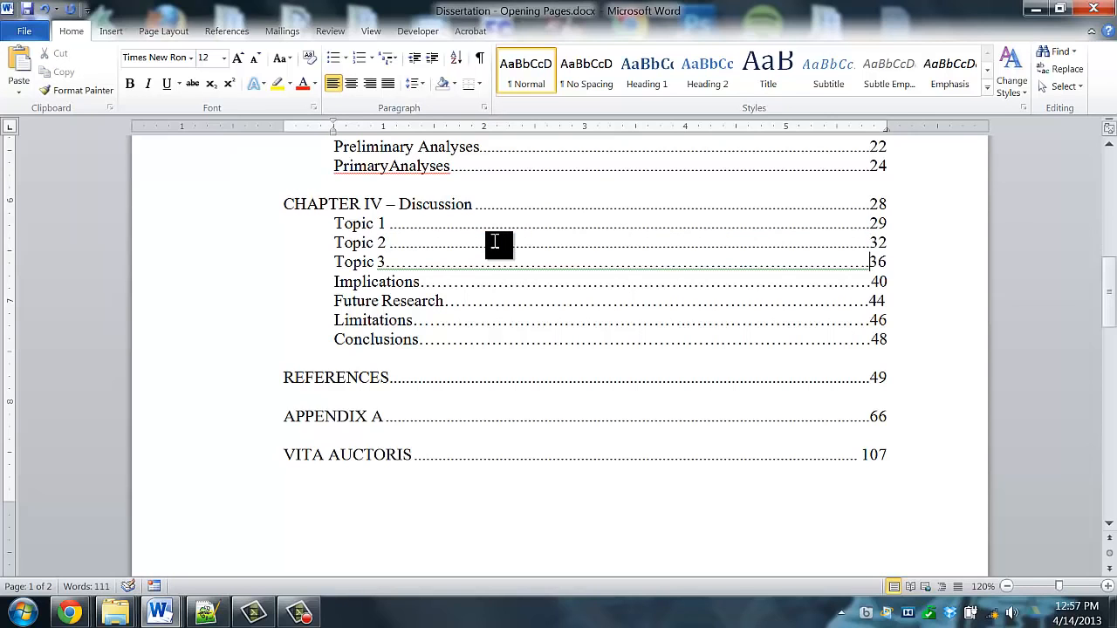
{"action": "key", "text": "ctrl+shift+Left"}
{"action": "key", "text": "Tab"}
Step: Replace the manual leader dots with a tab in CHAPTER IV's Implications, Future Research, Limitations and Conclusions entries
{"action": "key", "text": "Down"}
{"action": "key", "text": "ctrl+shift+Left"}
{"action": "key", "text": "Tab"}
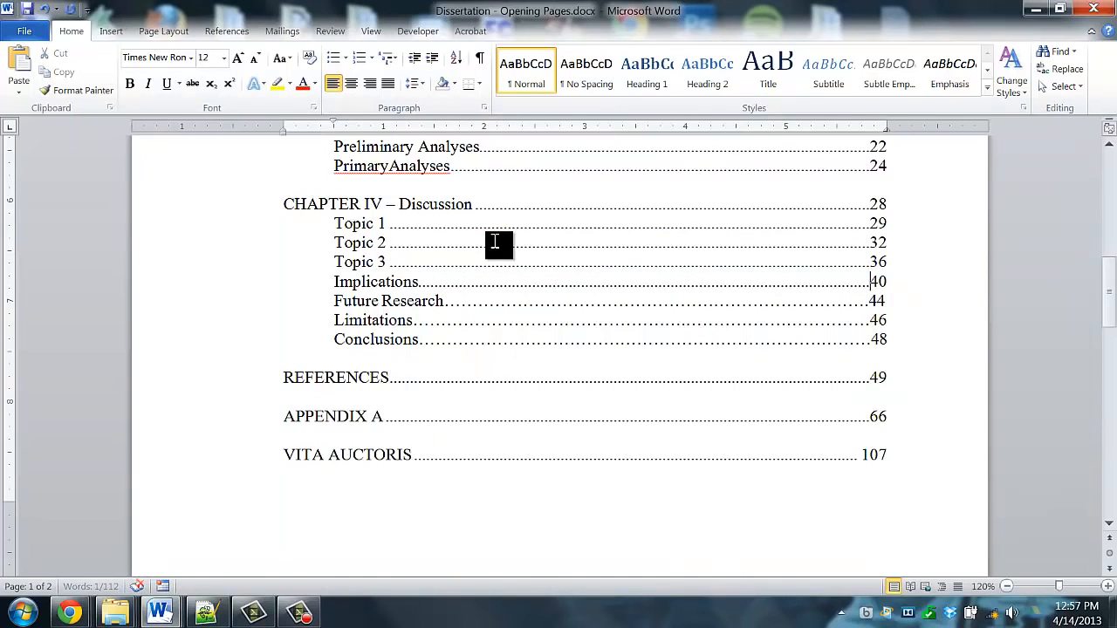
{"action": "key", "text": "Down"}
{"action": "key", "text": "ctrl+shift+Left"}
{"action": "key", "text": "Tab"}
{"action": "key", "text": "Down"}
{"action": "key", "text": "ctrl+shift+Left"}
{"action": "key", "text": "Tab"}
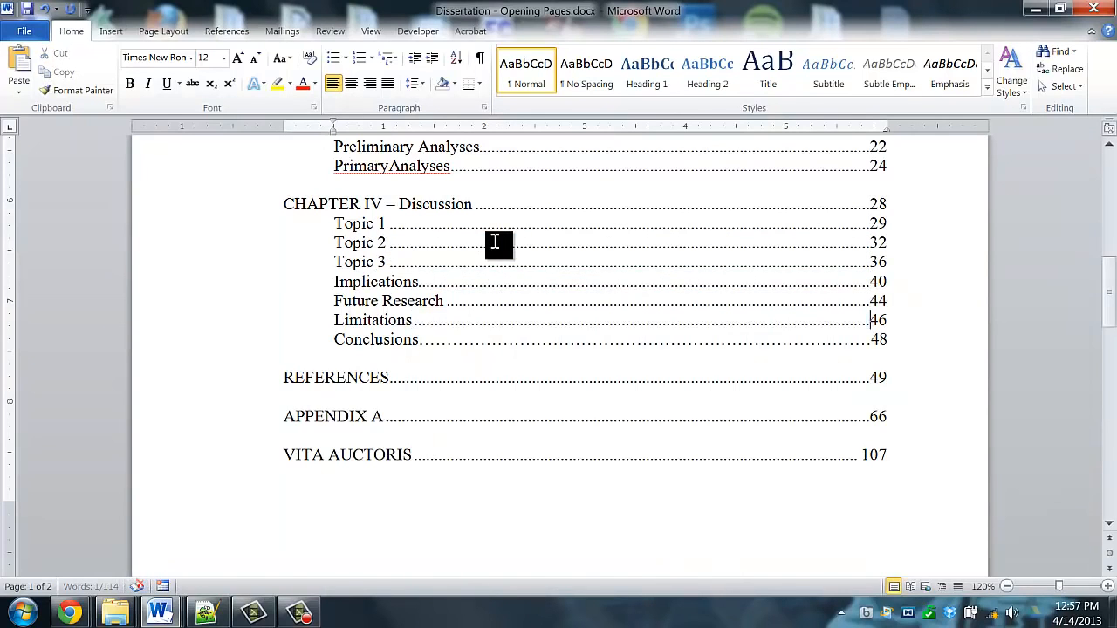
{"action": "key", "text": "Down"}
{"action": "key", "text": "ctrl+shift+Left"}
{"action": "key", "text": "Tab"}
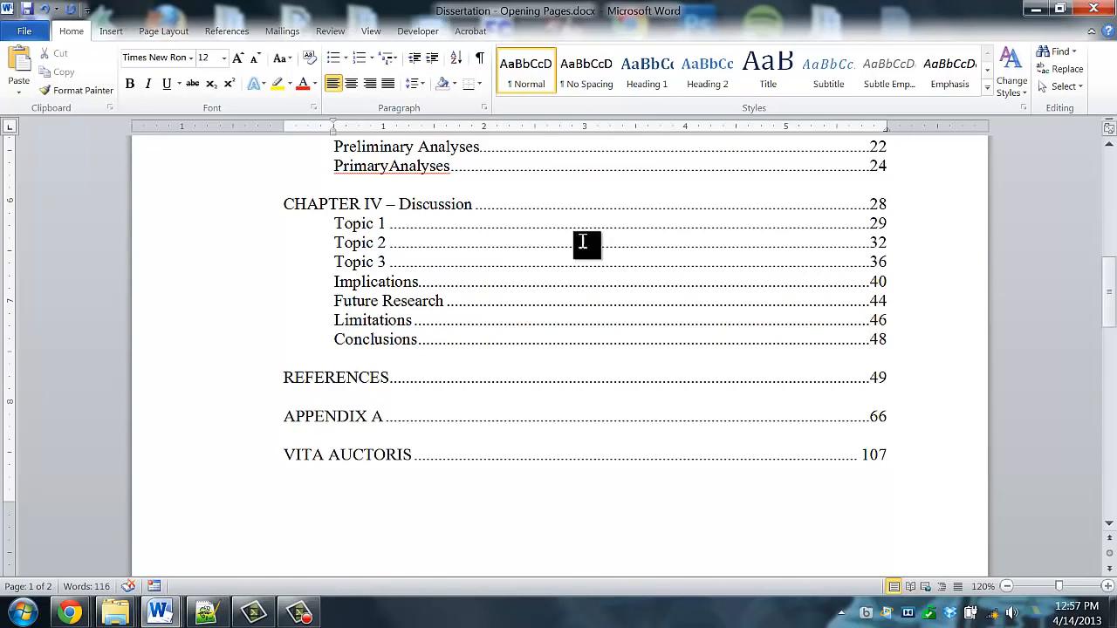
{"action": "scroll", "coordinate": [700, 197], "scroll_direction": "up", "scroll_amount": 3}
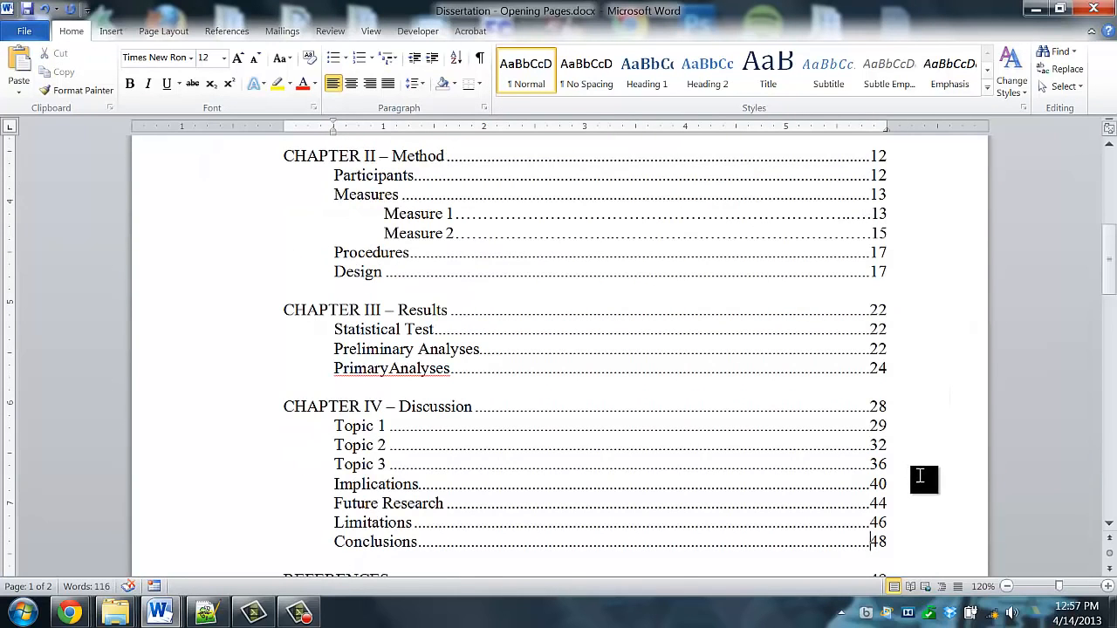
{"action": "scroll", "coordinate": [920, 478], "scroll_direction": "up", "scroll_amount": 3}
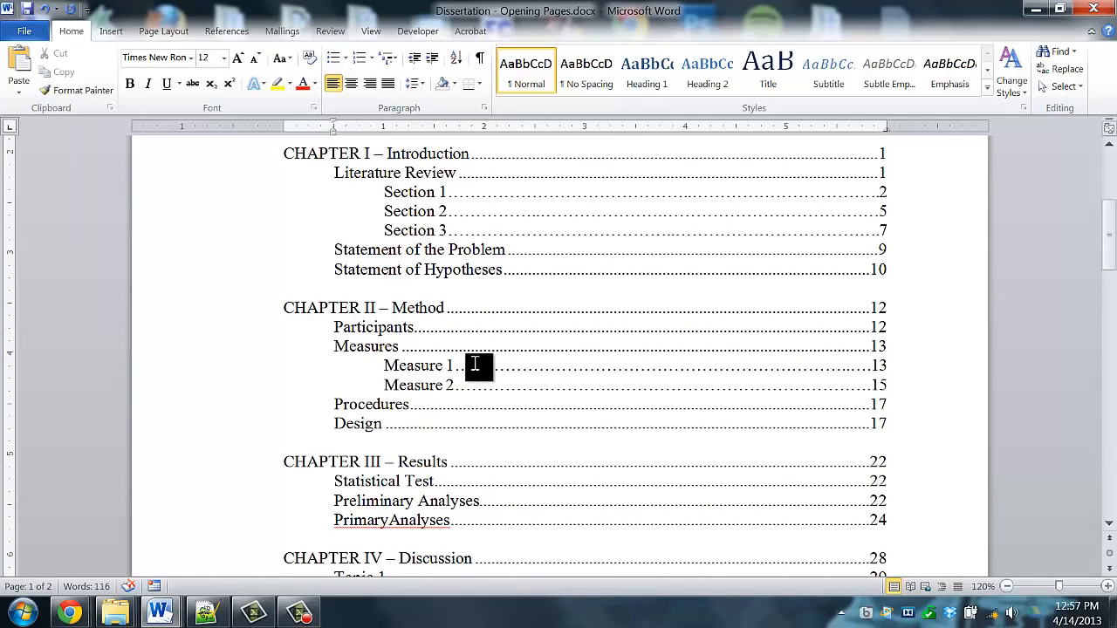
{"action": "scroll", "coordinate": [412, 227], "scroll_direction": "up", "scroll_amount": 2}
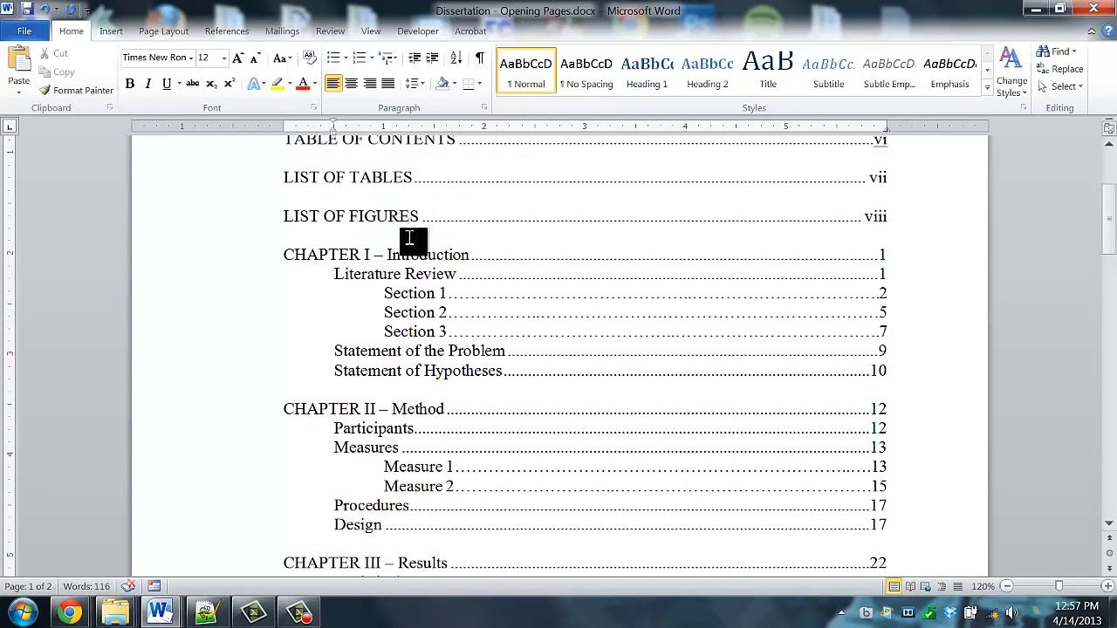
{"action": "scroll", "coordinate": [384, 296], "scroll_direction": "down", "scroll_amount": 9}
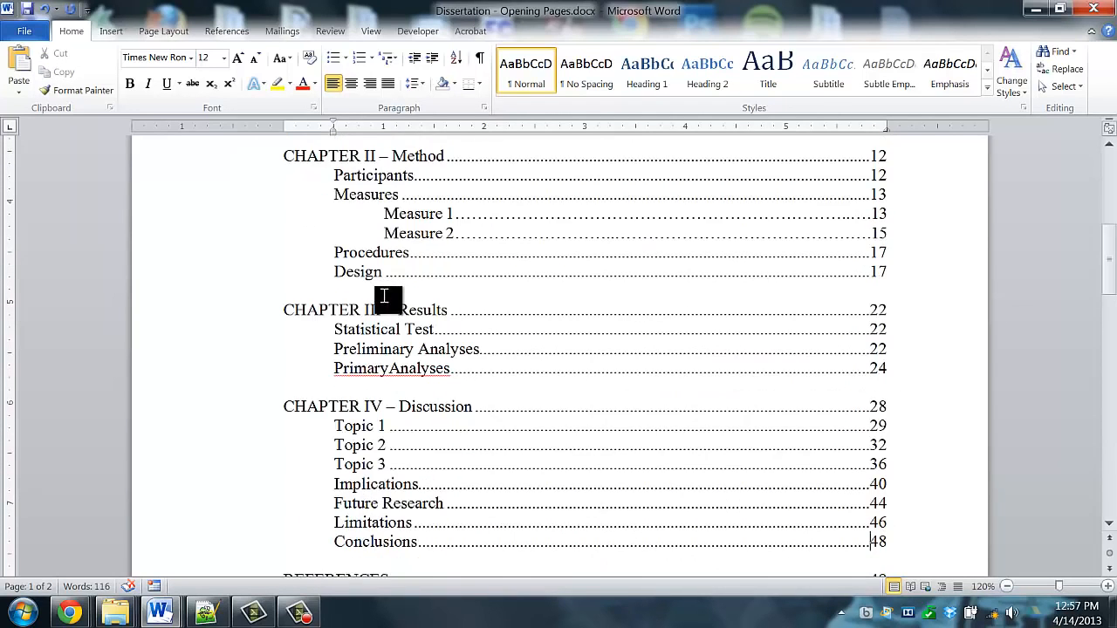
{"action": "scroll", "coordinate": [389, 301], "scroll_direction": "up", "scroll_amount": 7}
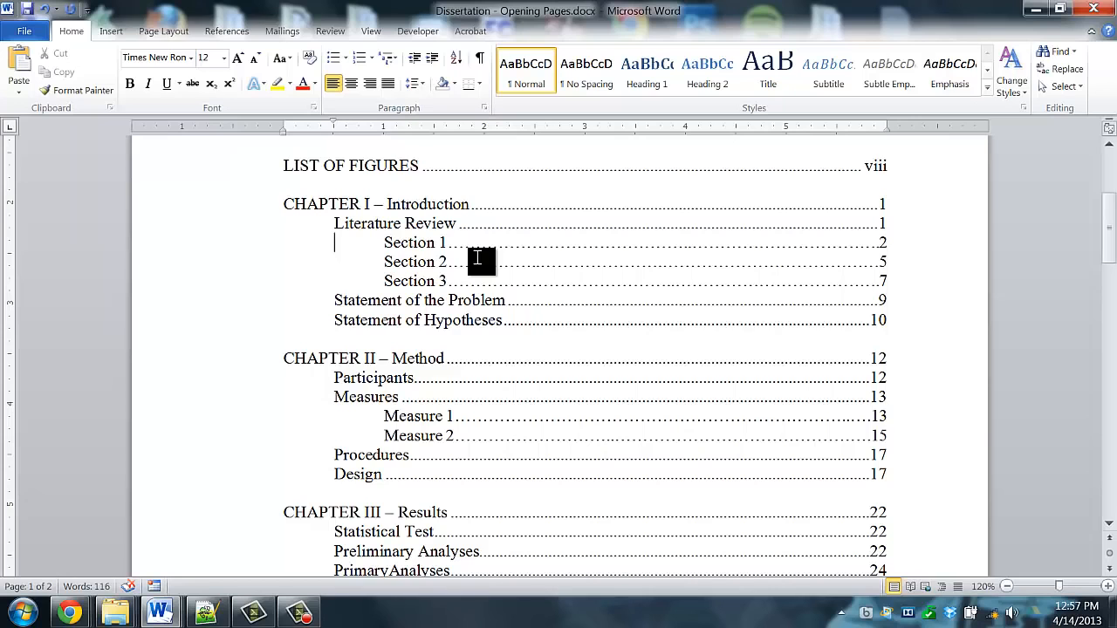
{"action": "right_click", "coordinate": [391, 243]}
{"action": "left_click", "coordinate": [471, 349]}
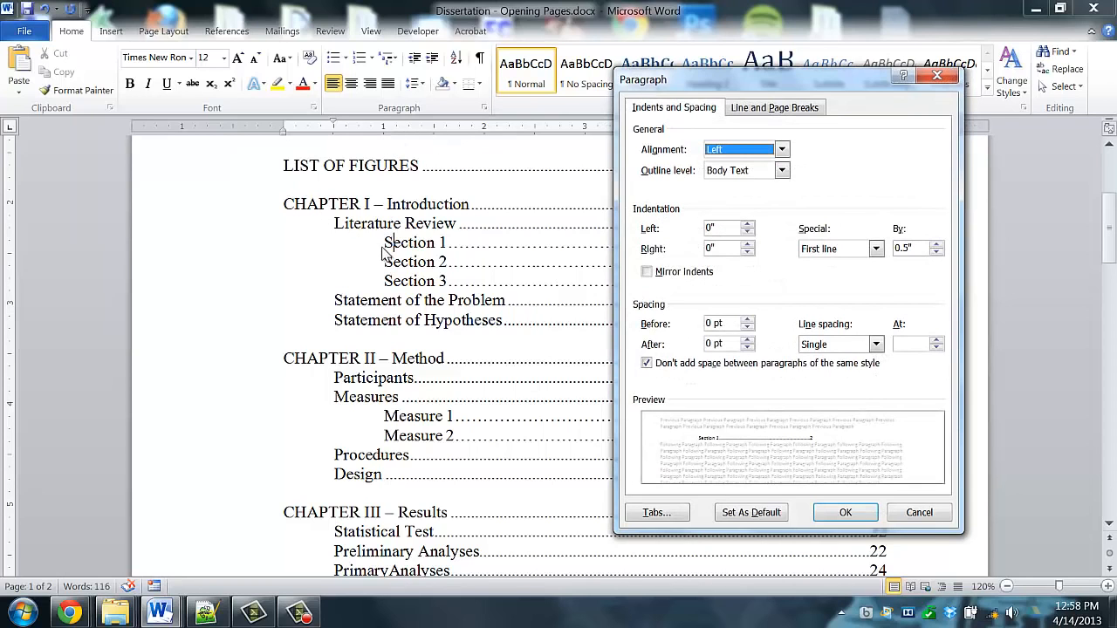
{"action": "left_click", "coordinate": [908, 513]}
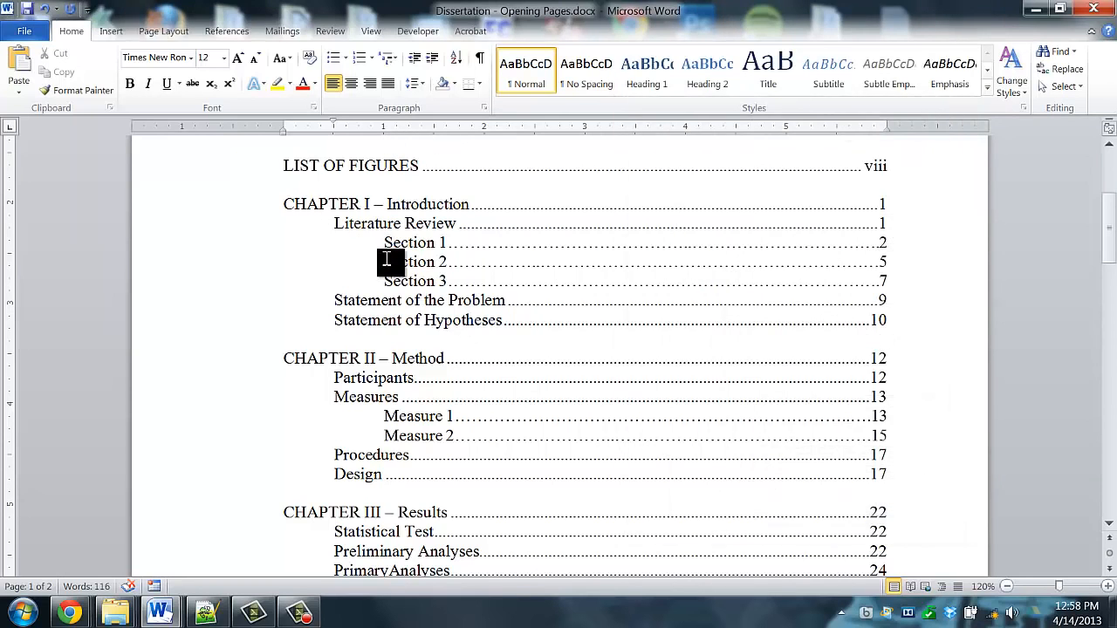
Step: Remove the leading tab from the Section 1, Section 2 and Section 3 entries under Literature Review
{"action": "key", "text": "BackSpace"}
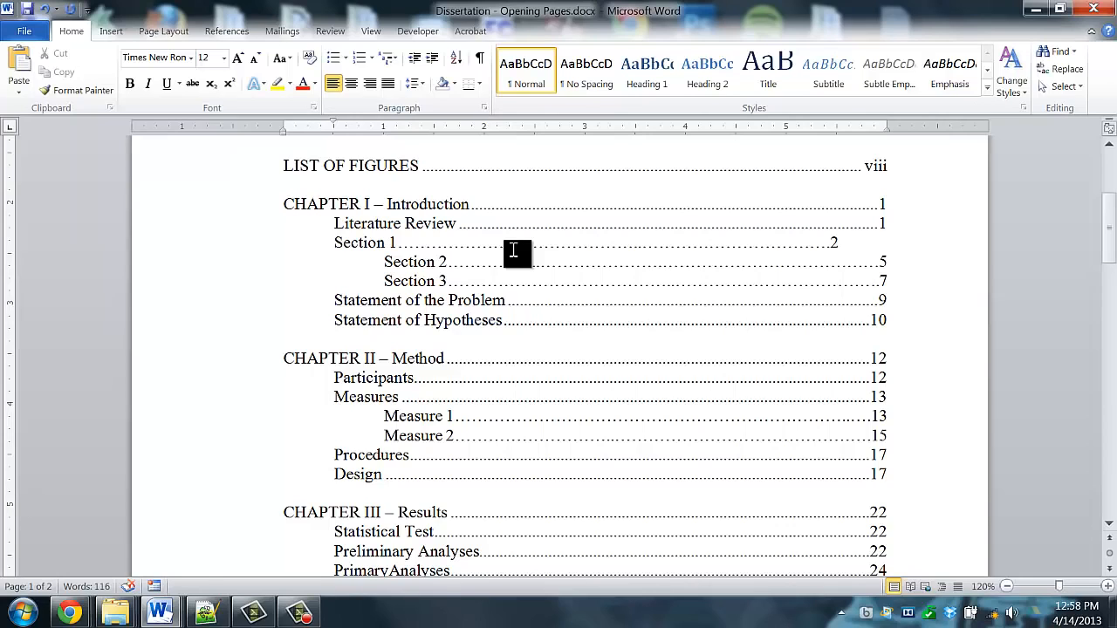
{"action": "key", "text": "Down"}
{"action": "key", "text": "BackSpace"}
{"action": "key", "text": "BackSpace"}
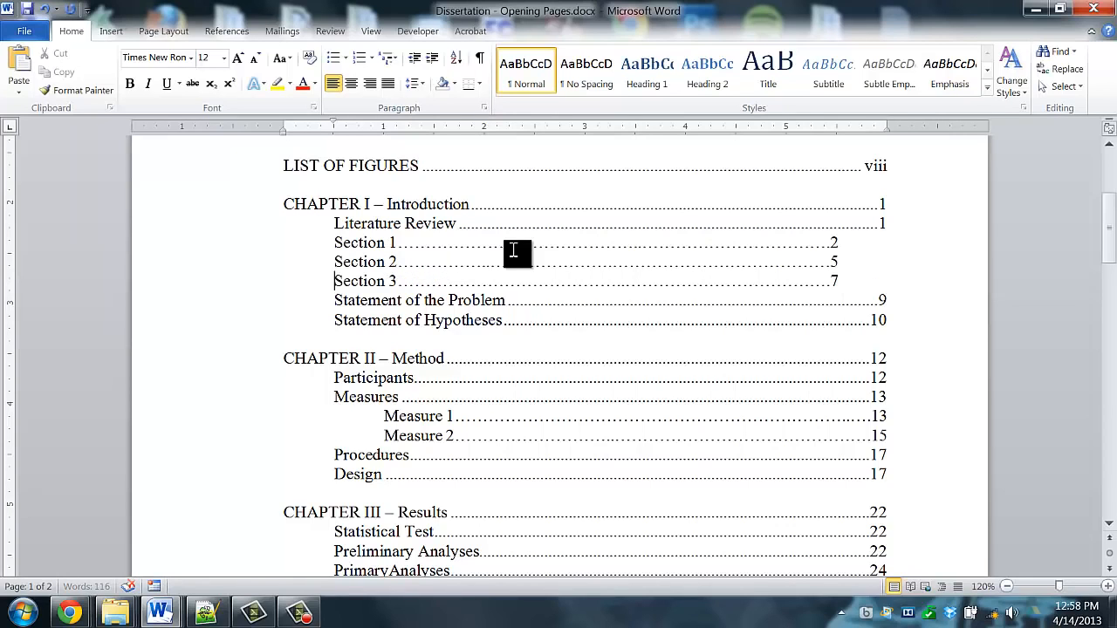
Step: Set a 1" left paragraph indent with no special indent for the Section 1, Section 2 and Section 3 entries
{"action": "left_click_drag", "start_coordinate": [256, 248], "coordinate": [256, 283]}
{"action": "right_click", "coordinate": [474, 259]}
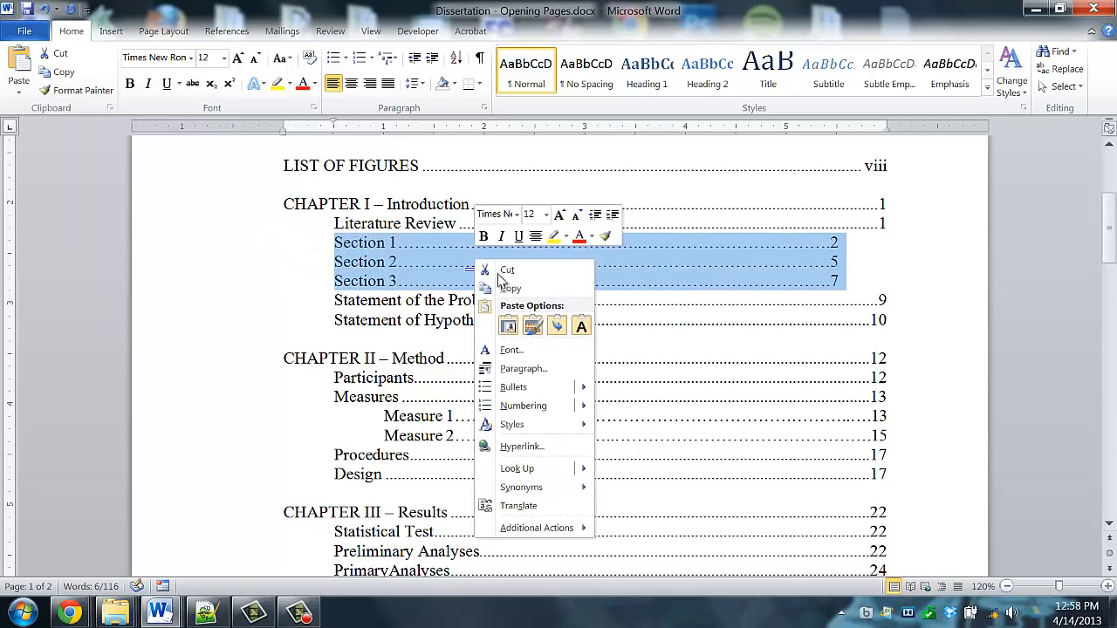
{"action": "left_click", "coordinate": [524, 371]}
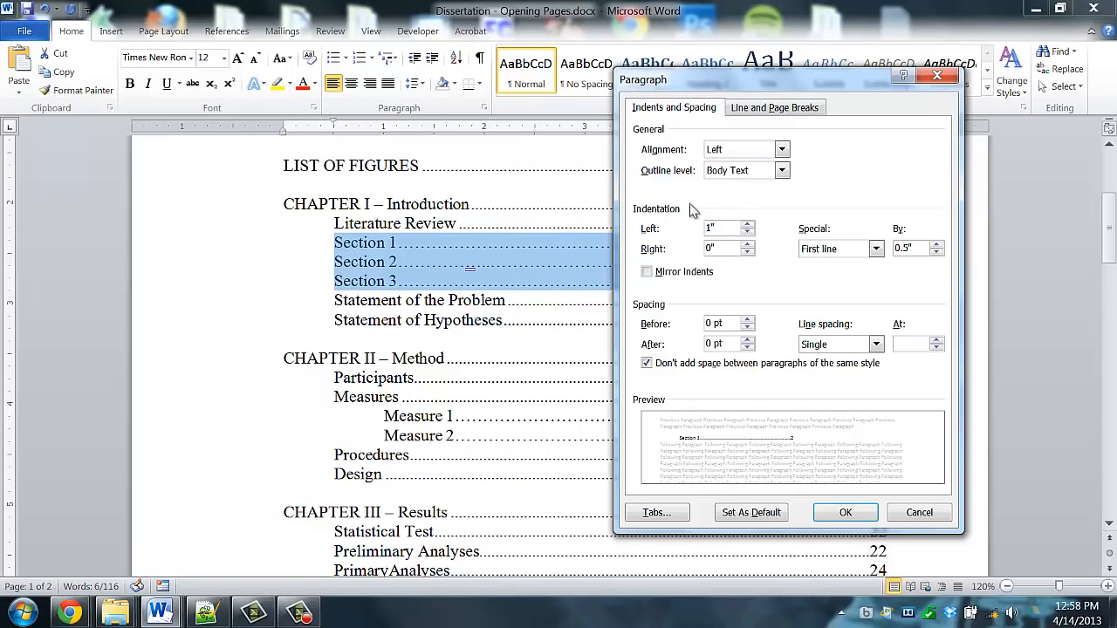
{"action": "left_click", "coordinate": [855, 251]}
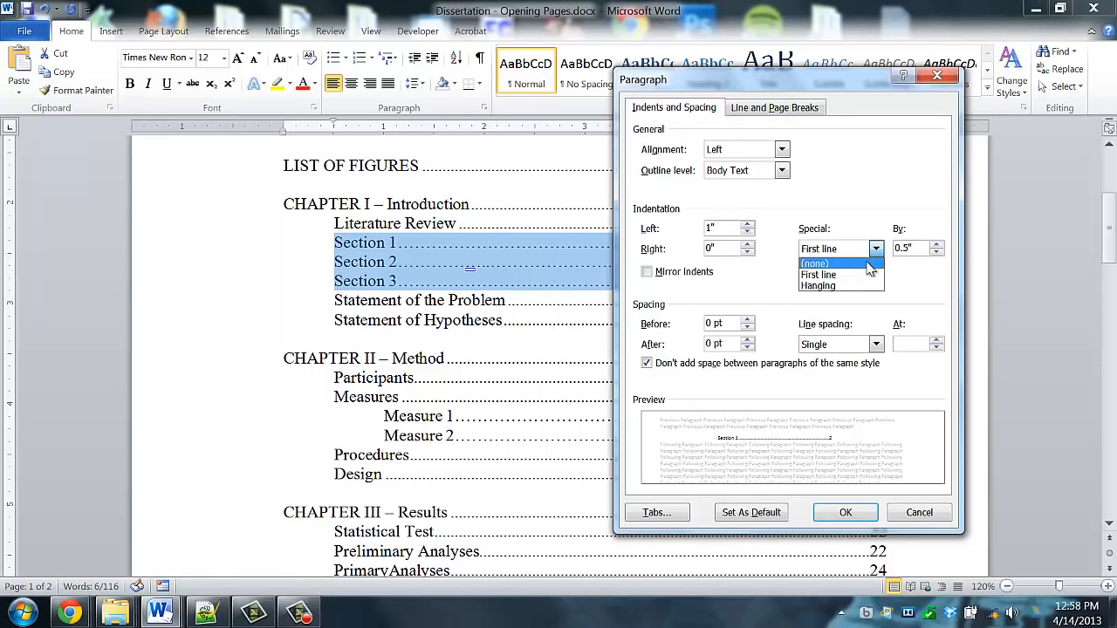
{"action": "left_click", "coordinate": [868, 263]}
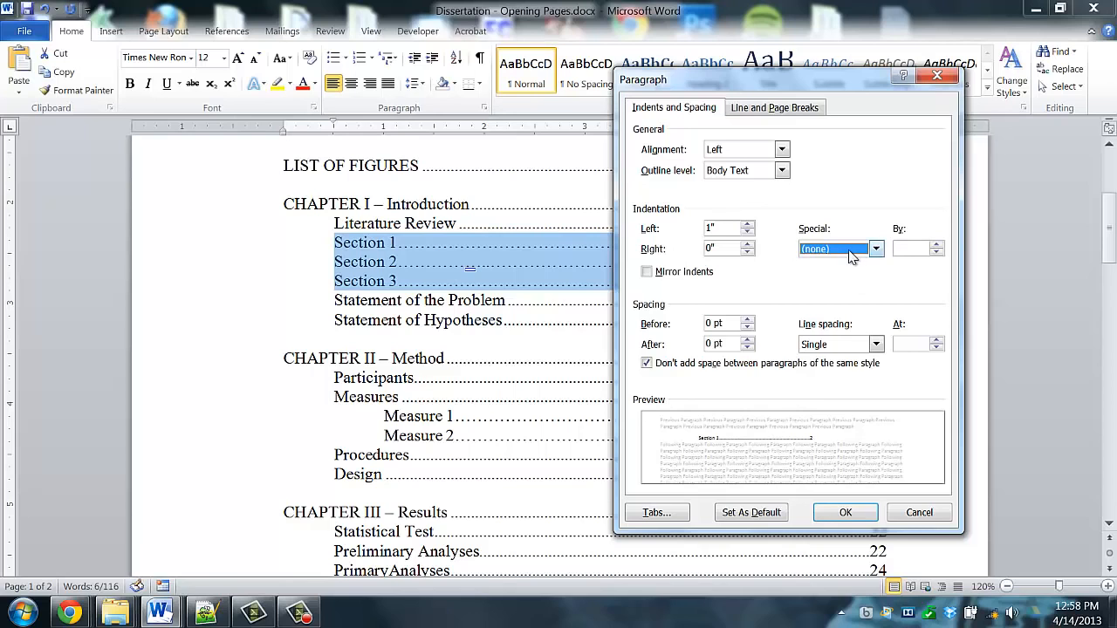
{"action": "left_click", "coordinate": [846, 512]}
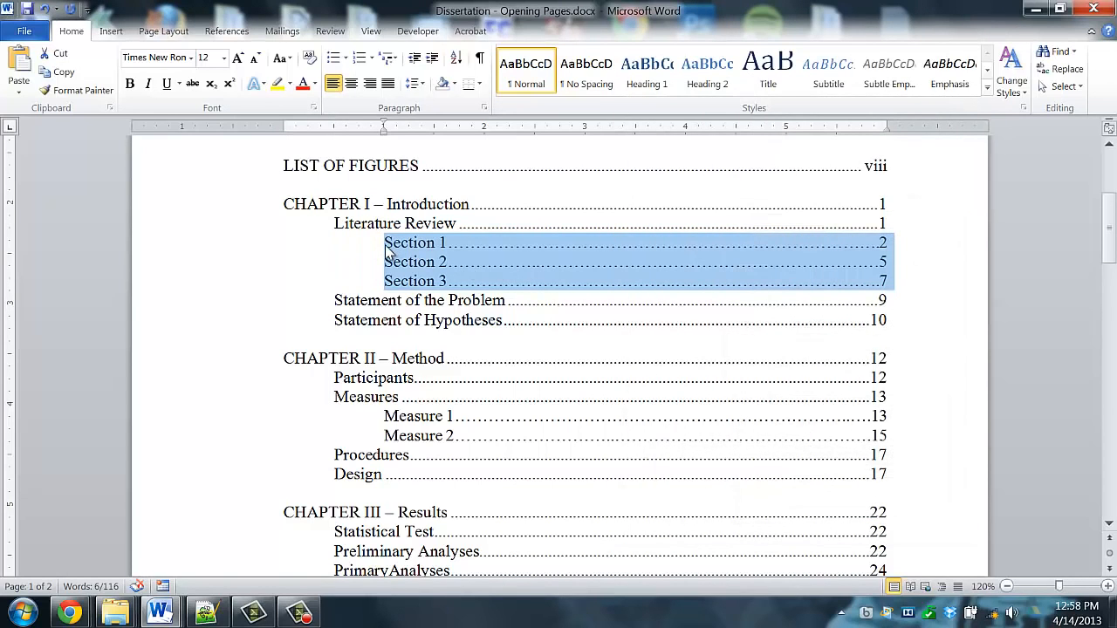
Step: Remove the leading tabs from the Measure 1 and Measure 2 entries under Measures in CHAPTER II
{"action": "scroll", "coordinate": [445, 375], "scroll_direction": "down", "scroll_amount": 1}
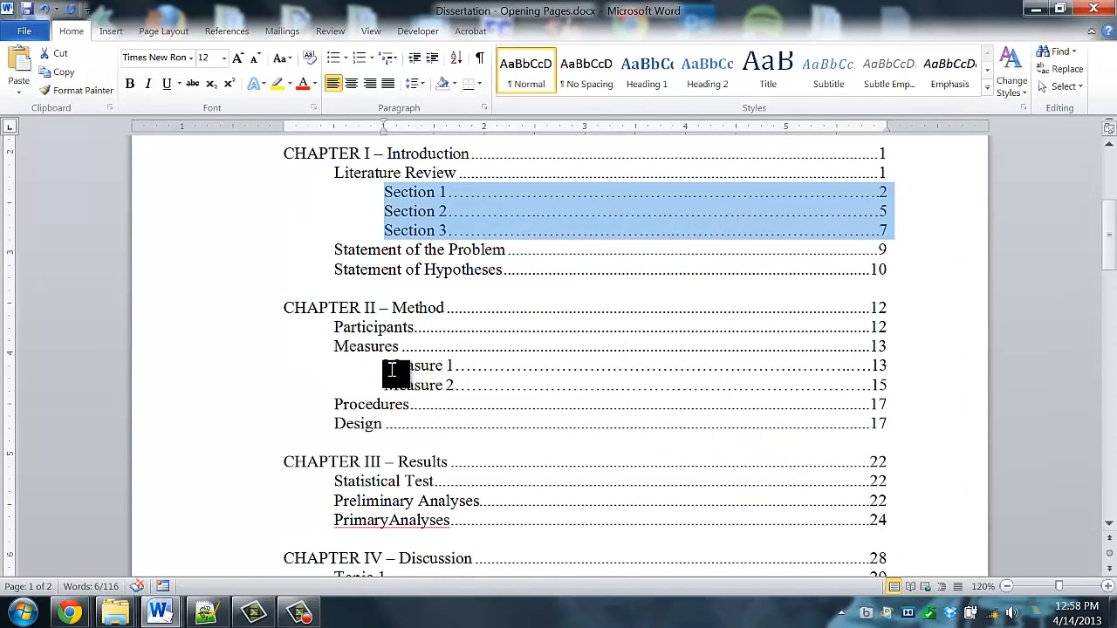
{"action": "left_click", "coordinate": [394, 371]}
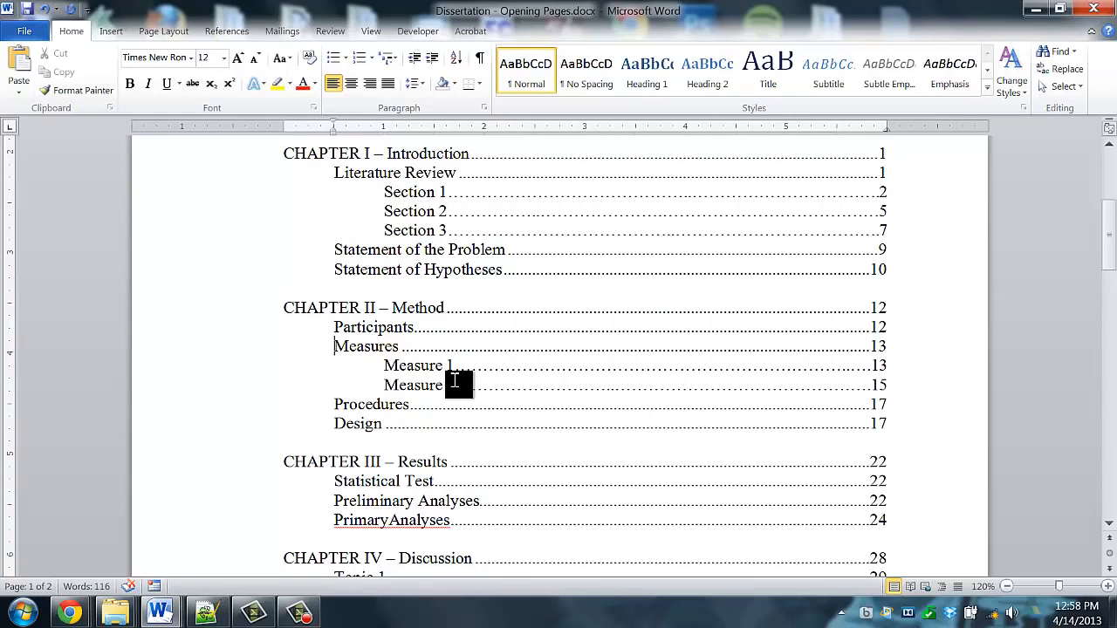
{"action": "key", "text": "BackSpace"}
{"action": "key", "text": "BackSpace"}
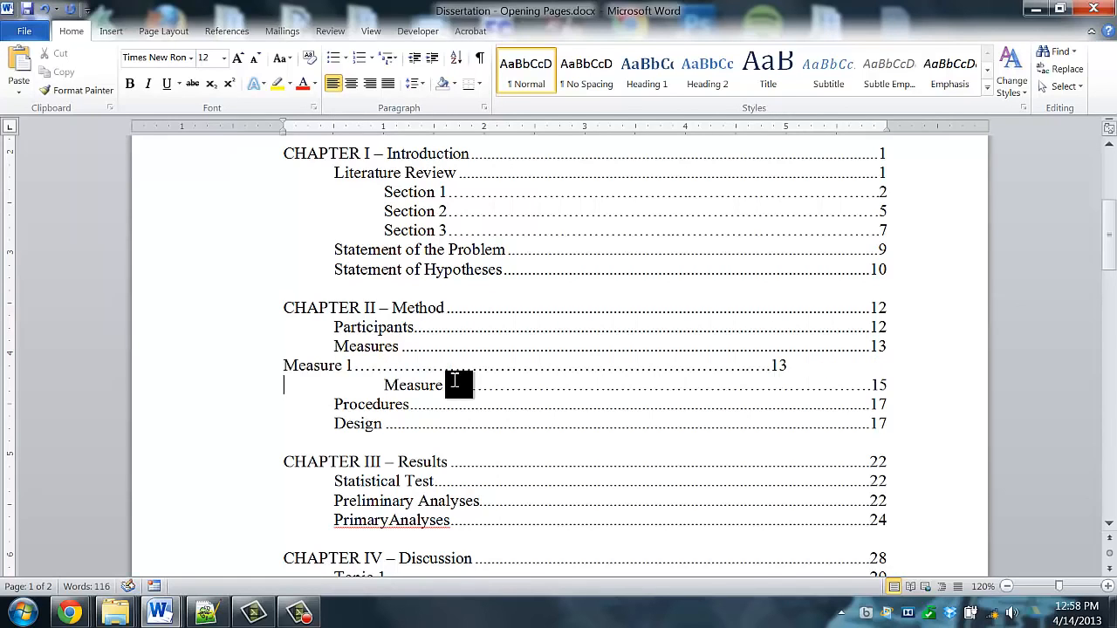
{"action": "key", "text": "Delete"}
{"action": "key", "text": "Delete"}
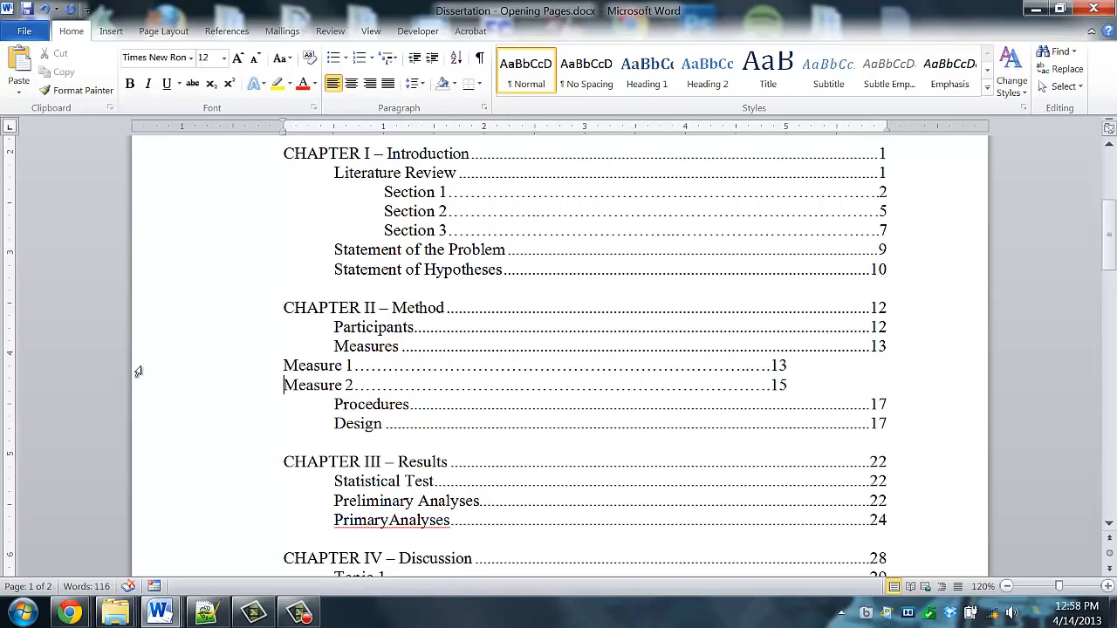
Step: Set a 1" left paragraph indent for the Measure 1 and Measure 2 entries in CHAPTER II
{"action": "left_click_drag", "start_coordinate": [247, 364], "coordinate": [357, 376]}
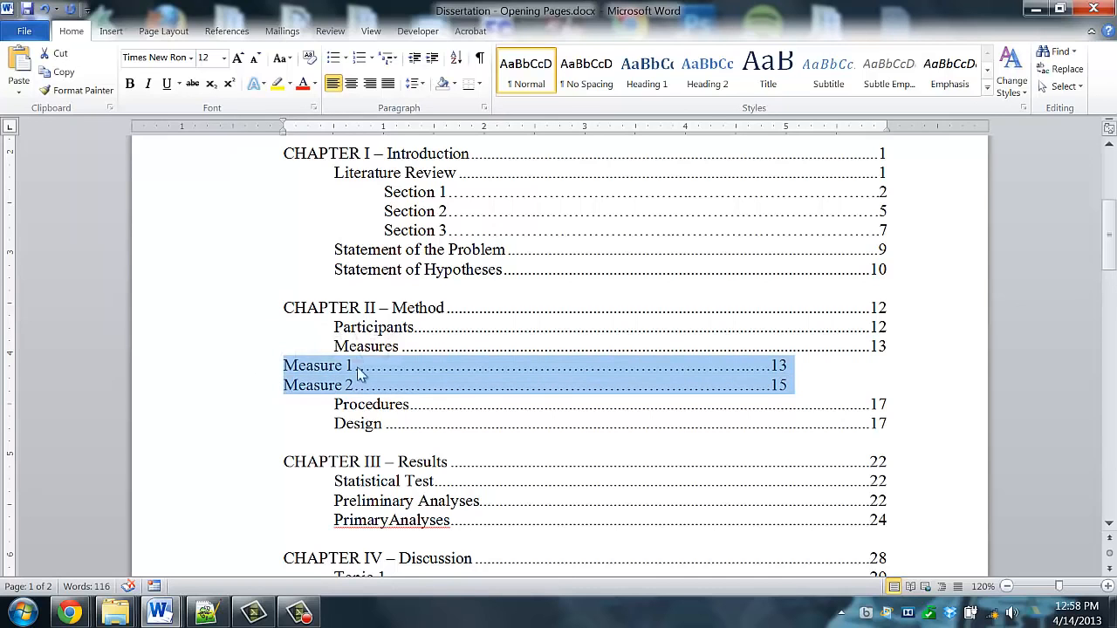
{"action": "right_click", "coordinate": [428, 387]}
{"action": "left_click", "coordinate": [471, 212]}
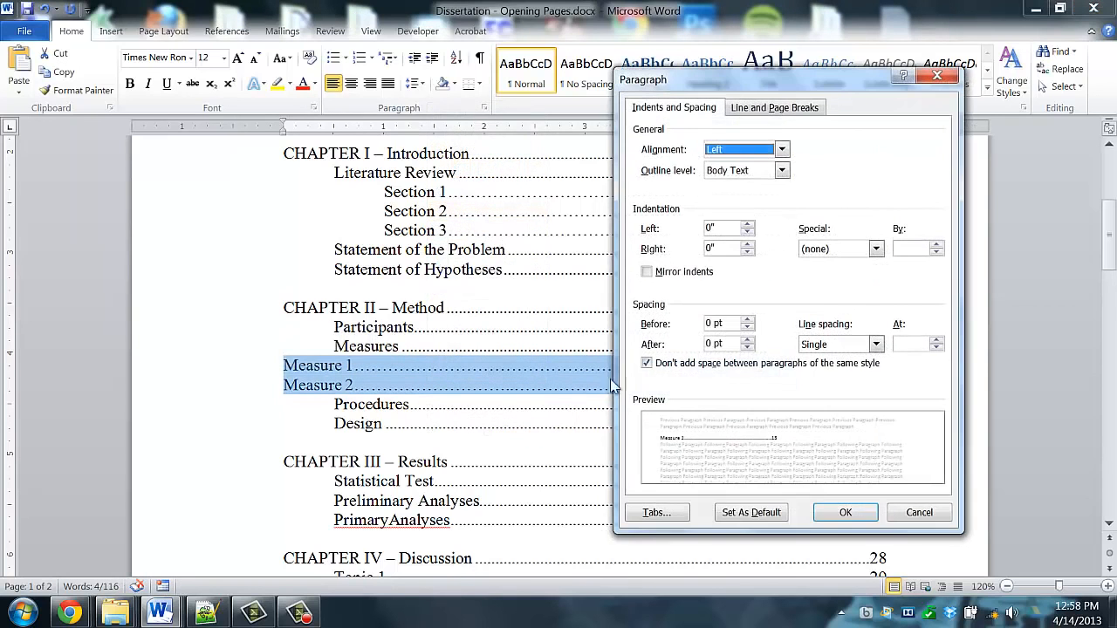
{"action": "double_click", "coordinate": [710, 228]}
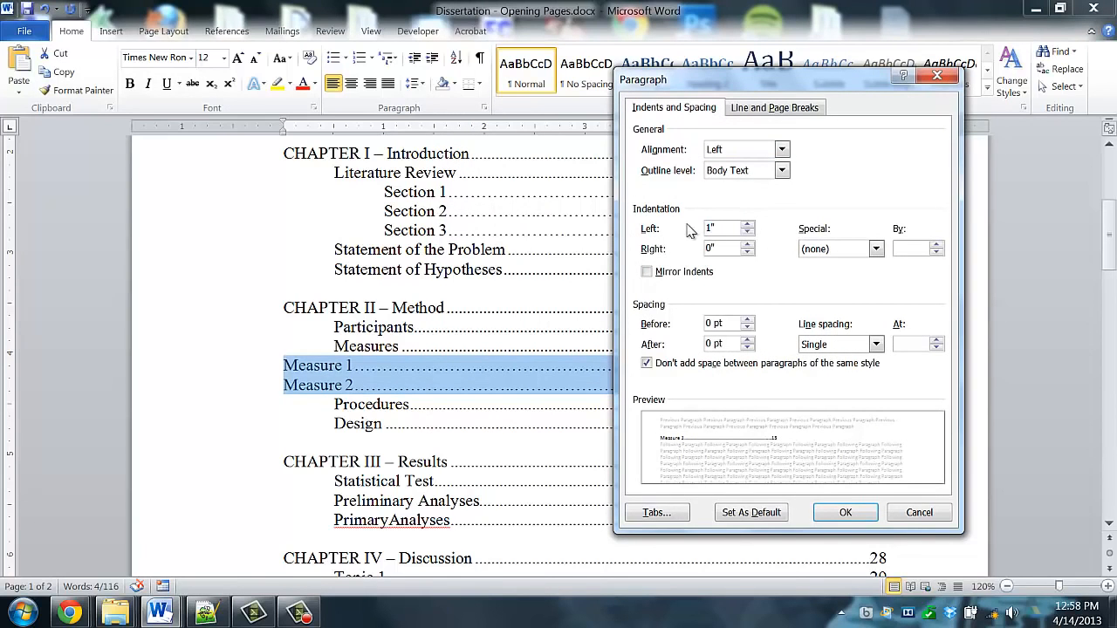
{"action": "type", "text": "1\""}
{"action": "key", "text": "Return"}
Step: Clear the existing tab stops of the Section 1–3 and Measure 1–2 entries and give them a 6" right-aligned tab with dot leader 2
{"action": "scroll", "coordinate": [522, 334], "scroll_direction": "down", "scroll_amount": 4}
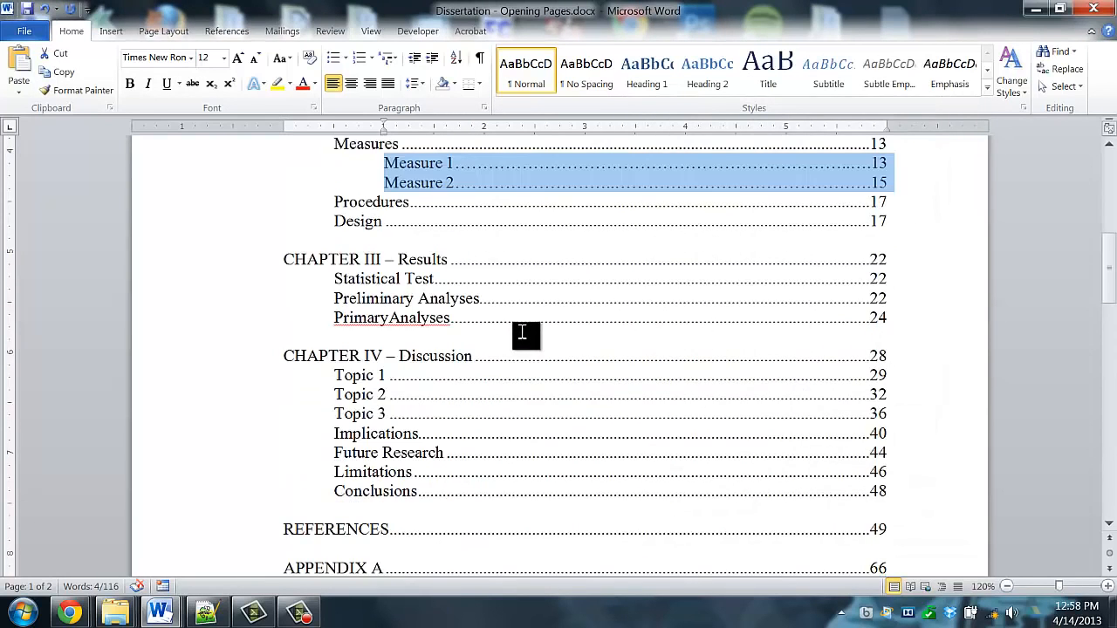
{"action": "scroll", "coordinate": [522, 335], "scroll_direction": "down", "scroll_amount": 4}
{"action": "scroll", "coordinate": [528, 342], "scroll_direction": "up", "scroll_amount": 10}
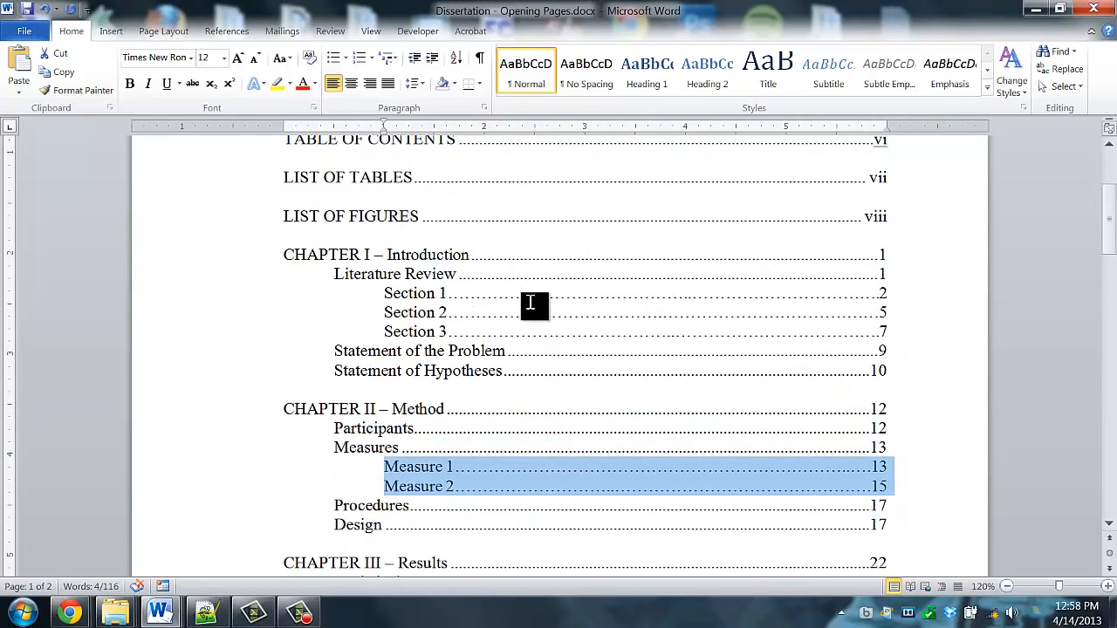
{"action": "scroll", "coordinate": [263, 324], "scroll_direction": "up", "scroll_amount": 1}
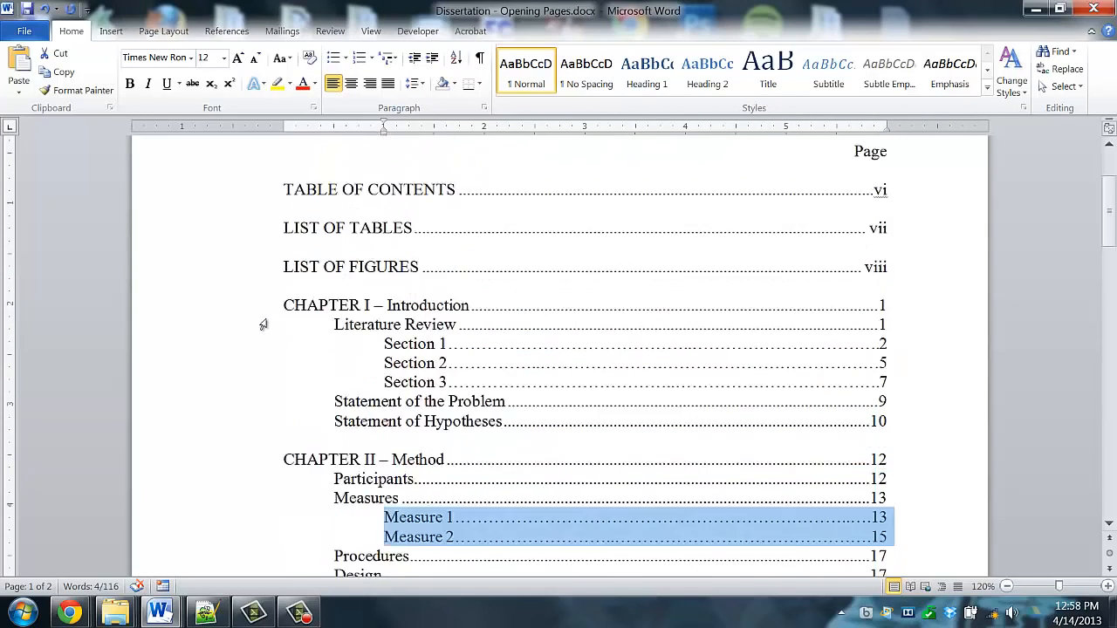
{"action": "scroll", "coordinate": [263, 324], "scroll_direction": "down", "scroll_amount": 1}
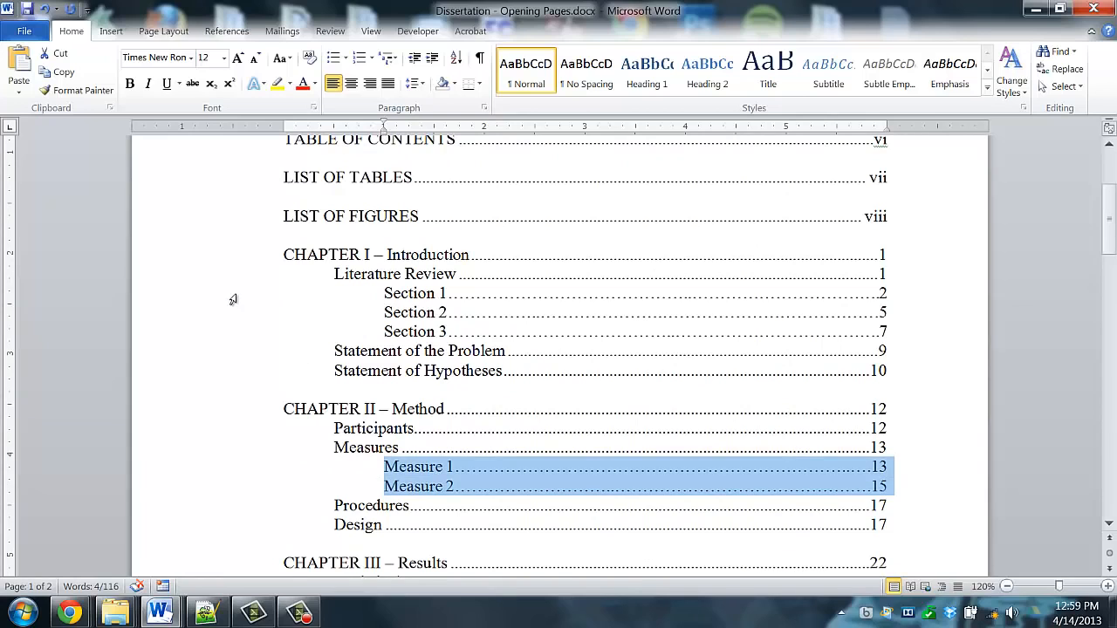
{"action": "left_click_drag", "start_coordinate": [233, 299], "coordinate": [230, 328]}
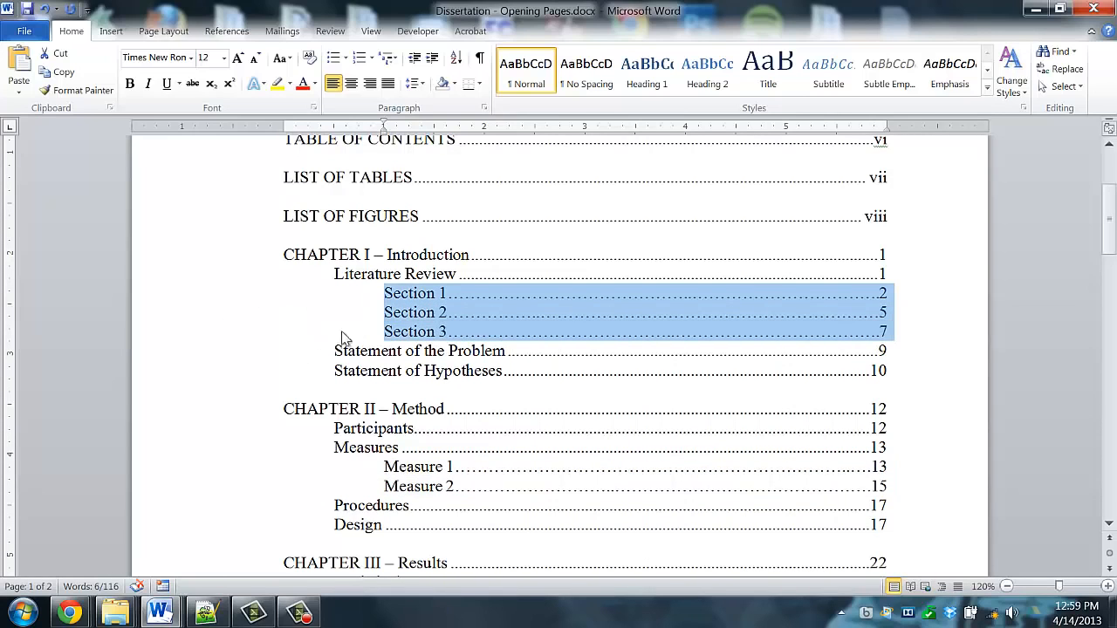
{"action": "scroll", "coordinate": [349, 344], "scroll_direction": "down", "scroll_amount": 1}
{"action": "left_click", "coordinate": [242, 421], "text": "ctrl"}
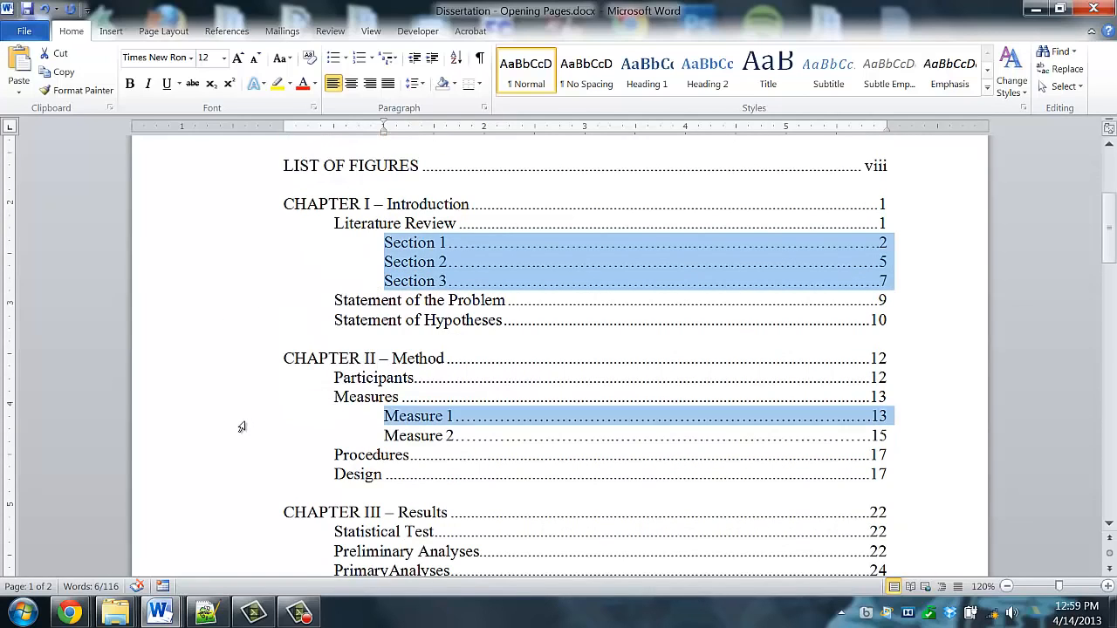
{"action": "left_click_drag", "start_coordinate": [242, 427], "coordinate": [241, 434]}
{"action": "scroll", "coordinate": [270, 394], "scroll_direction": "down", "scroll_amount": 5}
{"action": "scroll", "coordinate": [270, 394], "scroll_direction": "up", "scroll_amount": 4}
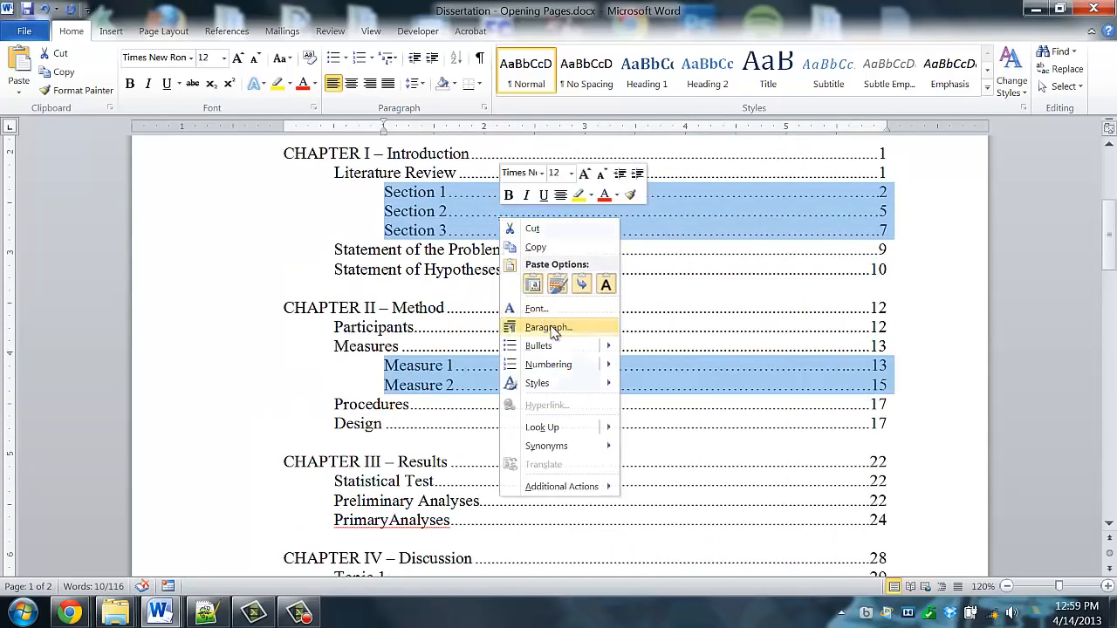
{"action": "left_click", "coordinate": [547, 327]}
{"action": "left_click", "coordinate": [657, 510]}
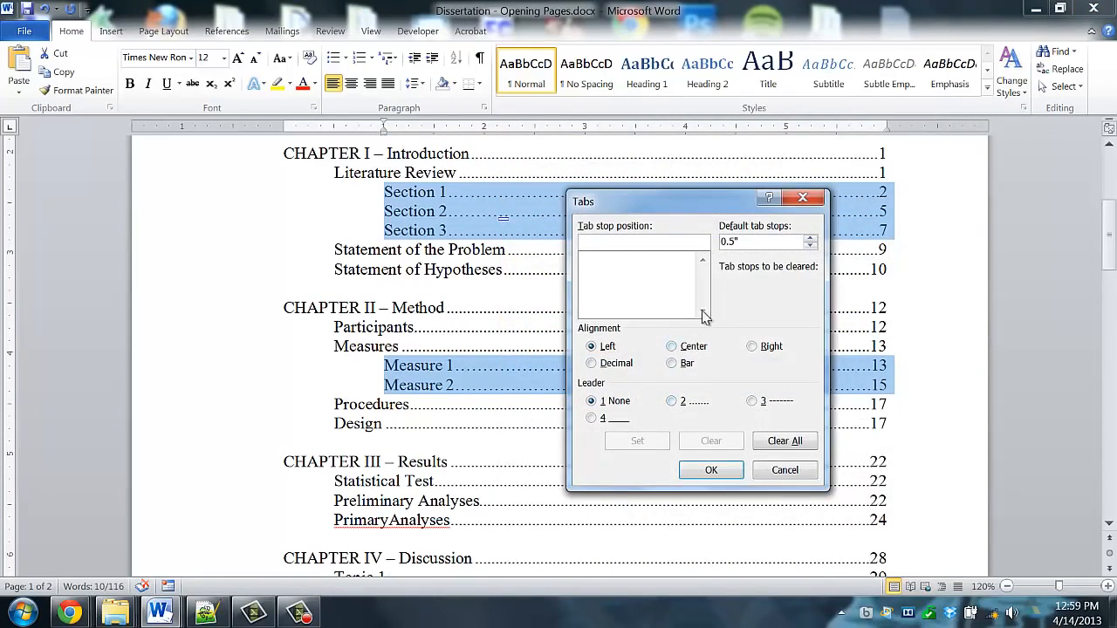
{"action": "left_click", "coordinate": [786, 443]}
{"action": "type", "text": "6"}
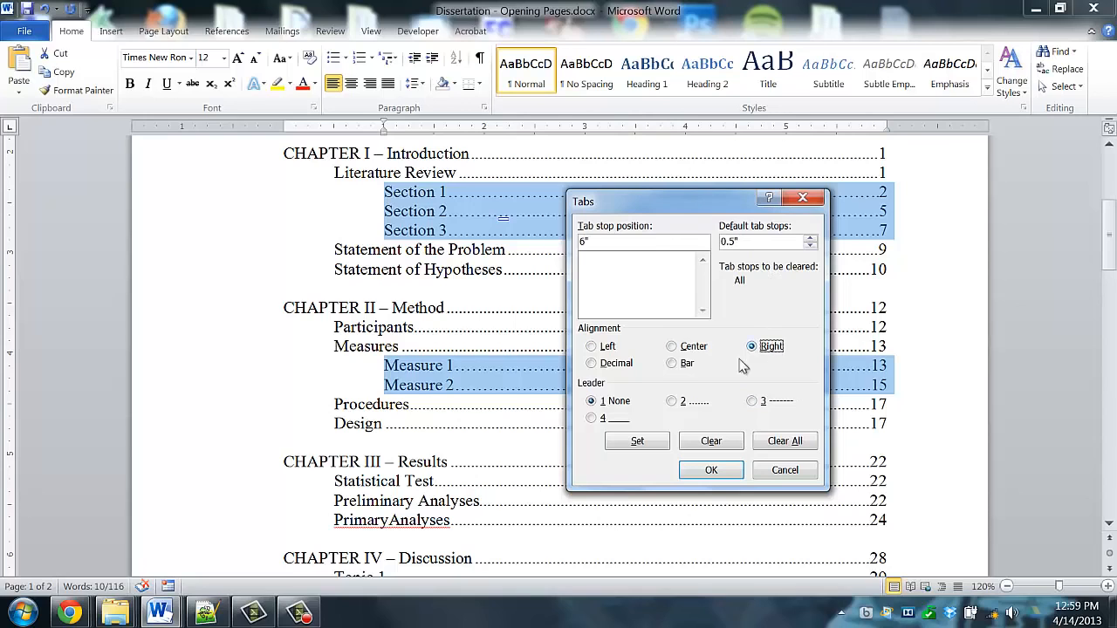
{"action": "left_click", "coordinate": [674, 402]}
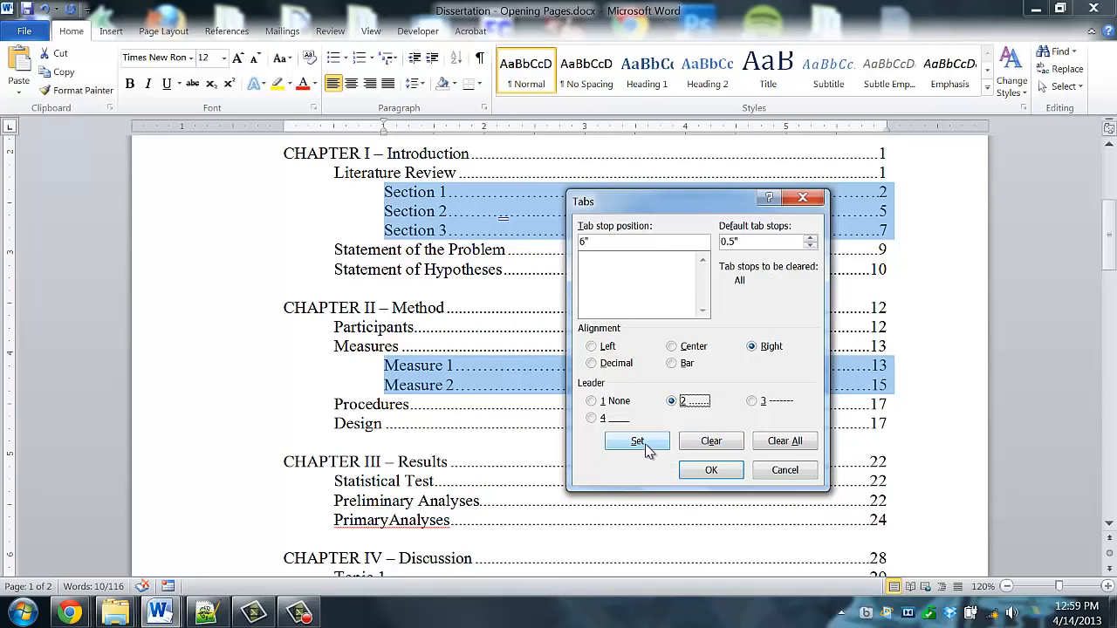
{"action": "left_click", "coordinate": [708, 470]}
Step: Replace the manual leader dots with a tab in the Section 1, Section 2 and Section 3 entries
{"action": "scroll", "coordinate": [503, 288], "scroll_direction": "up", "scroll_amount": 4}
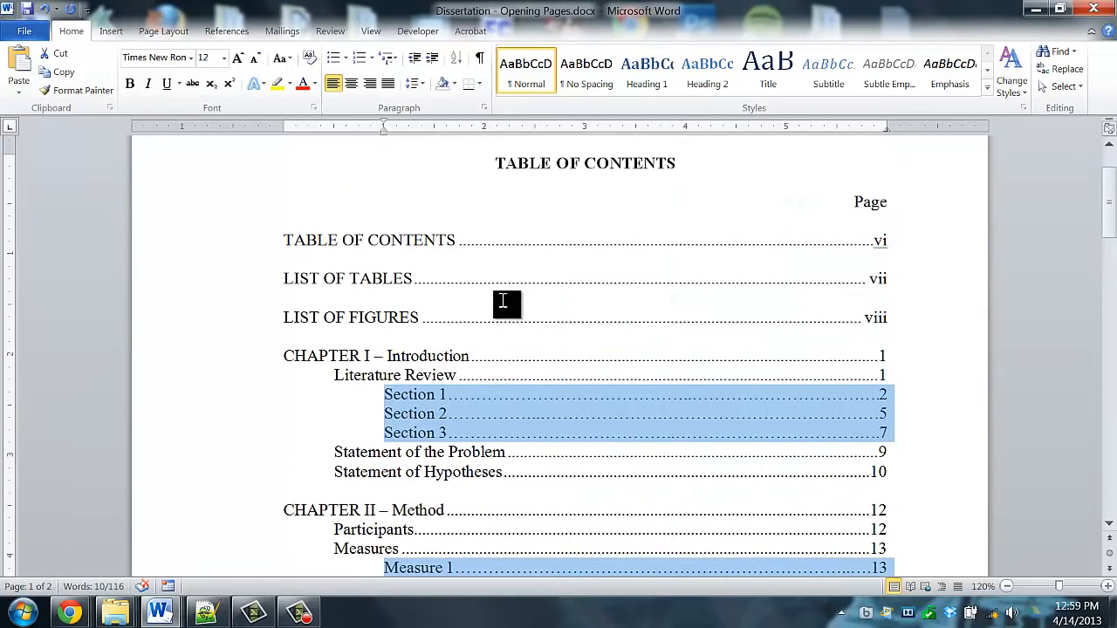
{"action": "scroll", "coordinate": [503, 302], "scroll_direction": "down", "scroll_amount": 1}
{"action": "left_click", "coordinate": [558, 349]}
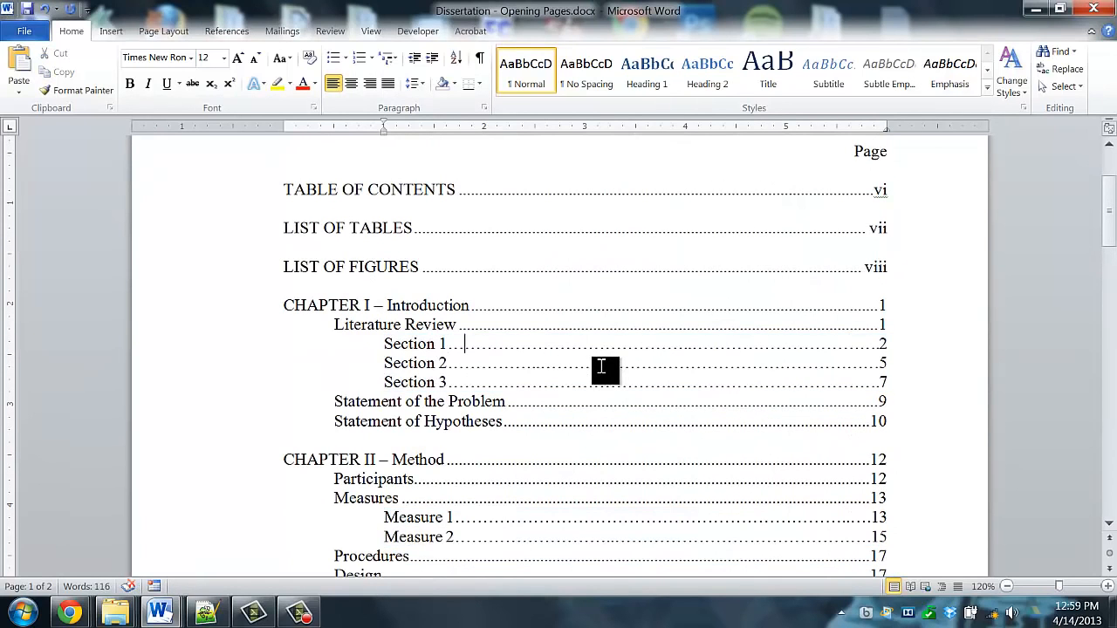
{"action": "key", "text": "shift+Right"}
{"action": "key", "text": "Tab"}
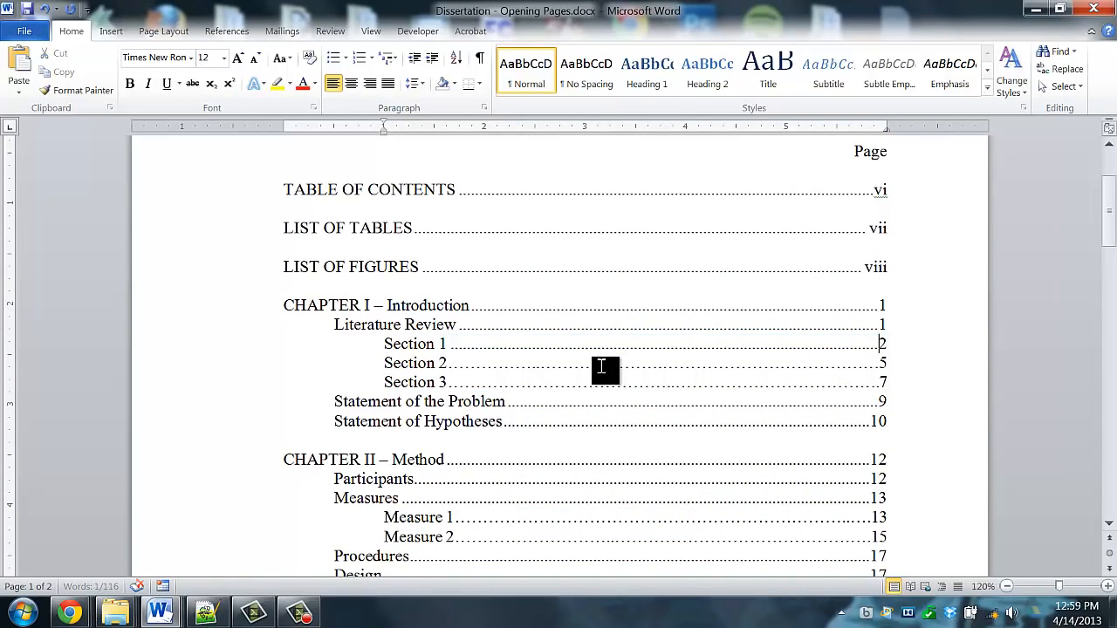
{"action": "key", "text": "Down"}
{"action": "key", "text": "shift+Left"}
{"action": "key", "text": "Tab"}
{"action": "key", "text": "Down"}
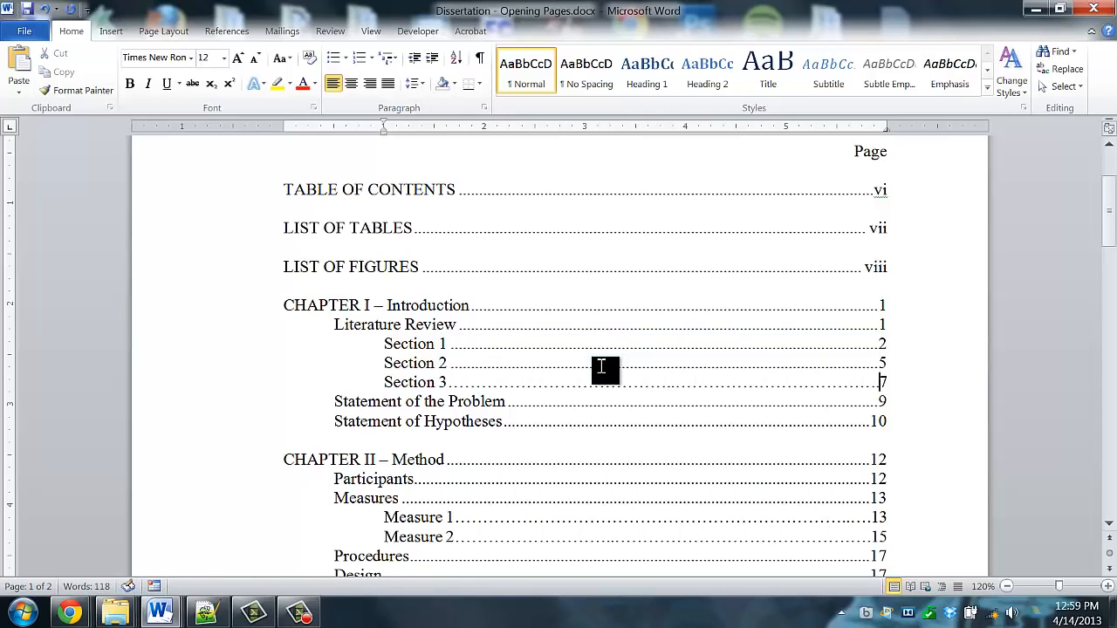
{"action": "key", "text": "shift+Left"}
{"action": "key", "text": "Tab"}
Step: Replace the manual leader dots with a tab in the Measure 1 and Measure 2 entries
{"action": "scroll", "coordinate": [602, 375], "scroll_direction": "down", "scroll_amount": 3}
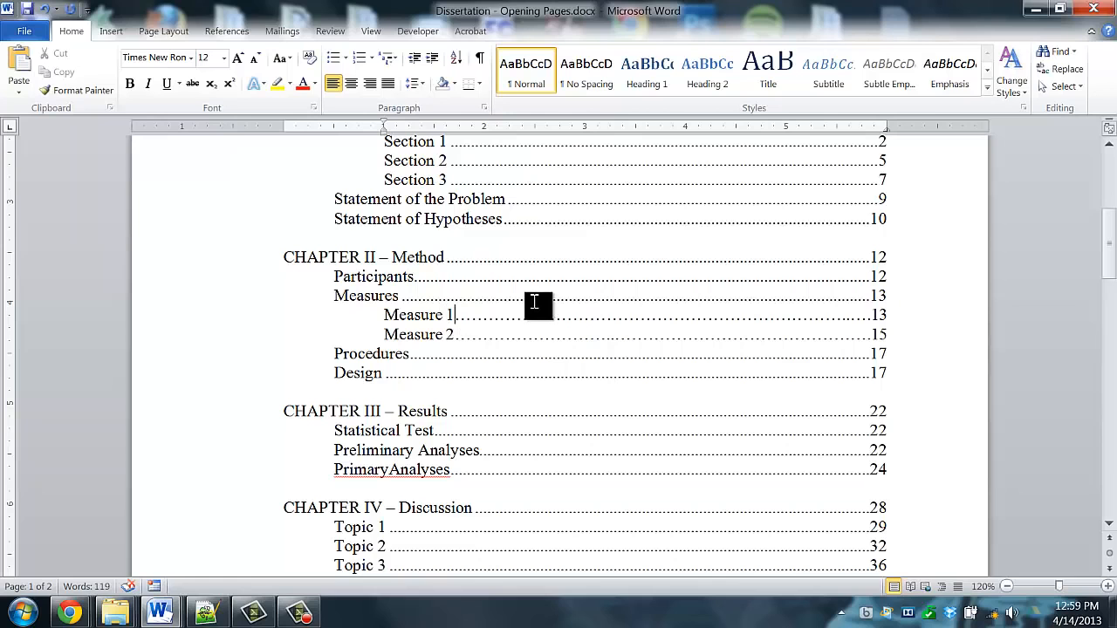
{"action": "key", "text": "shift+Right"}
{"action": "key", "text": "Tab"}
{"action": "key", "text": "Down"}
{"action": "key", "text": "shift+Left"}
{"action": "key", "text": "Tab"}
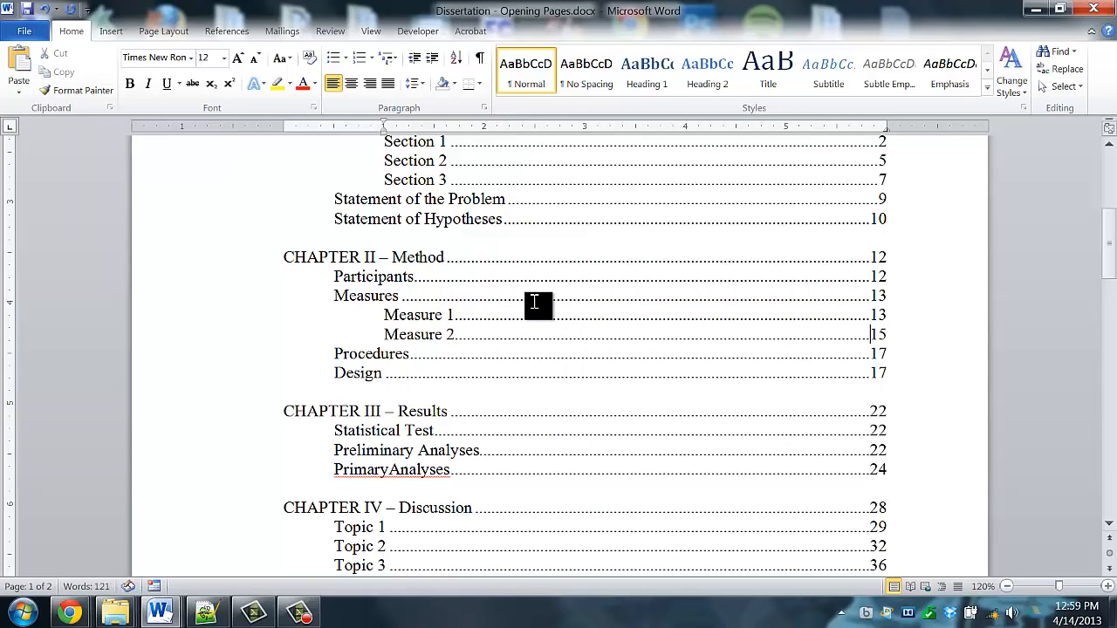
Step: Insert the missing space between the two words of the Primary Analyses entry under CHAPTER III
{"action": "scroll", "coordinate": [917, 389], "scroll_direction": "down", "scroll_amount": 2}
{"action": "scroll", "coordinate": [912, 502], "scroll_direction": "down", "scroll_amount": 2}
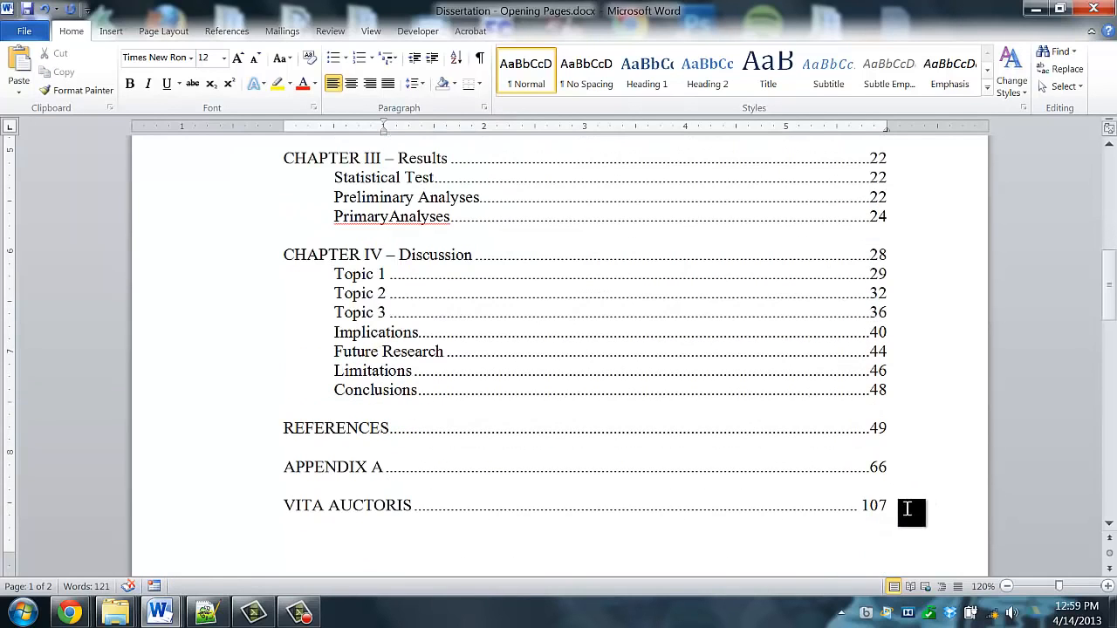
{"action": "scroll", "coordinate": [917, 244], "scroll_direction": "up", "scroll_amount": 6}
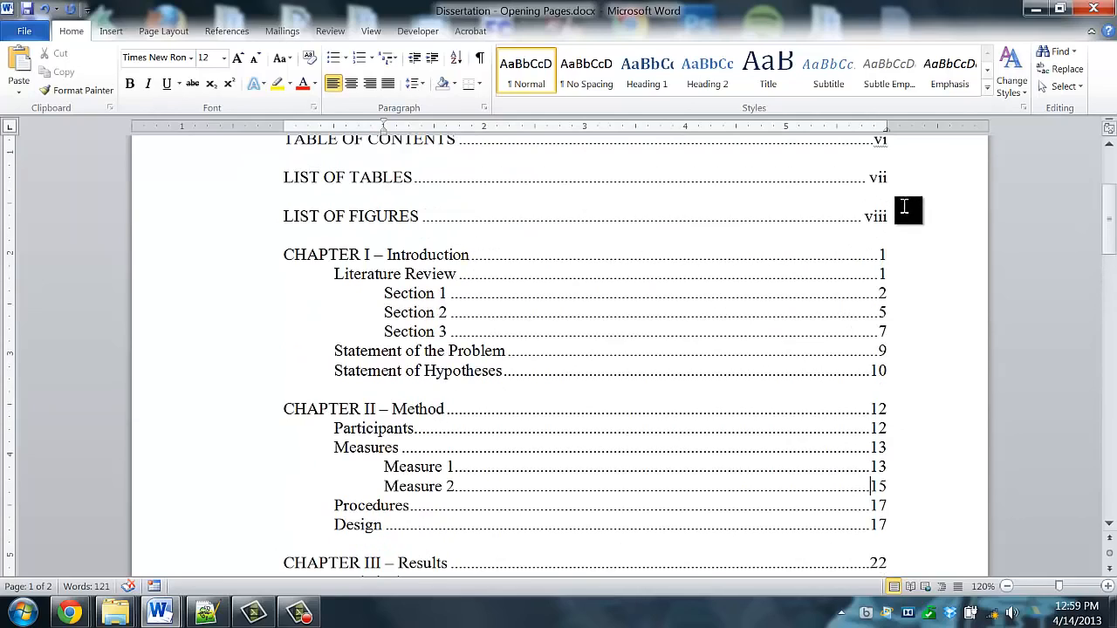
{"action": "scroll", "coordinate": [902, 277], "scroll_direction": "up", "scroll_amount": 2}
{"action": "scroll", "coordinate": [892, 393], "scroll_direction": "down", "scroll_amount": 4}
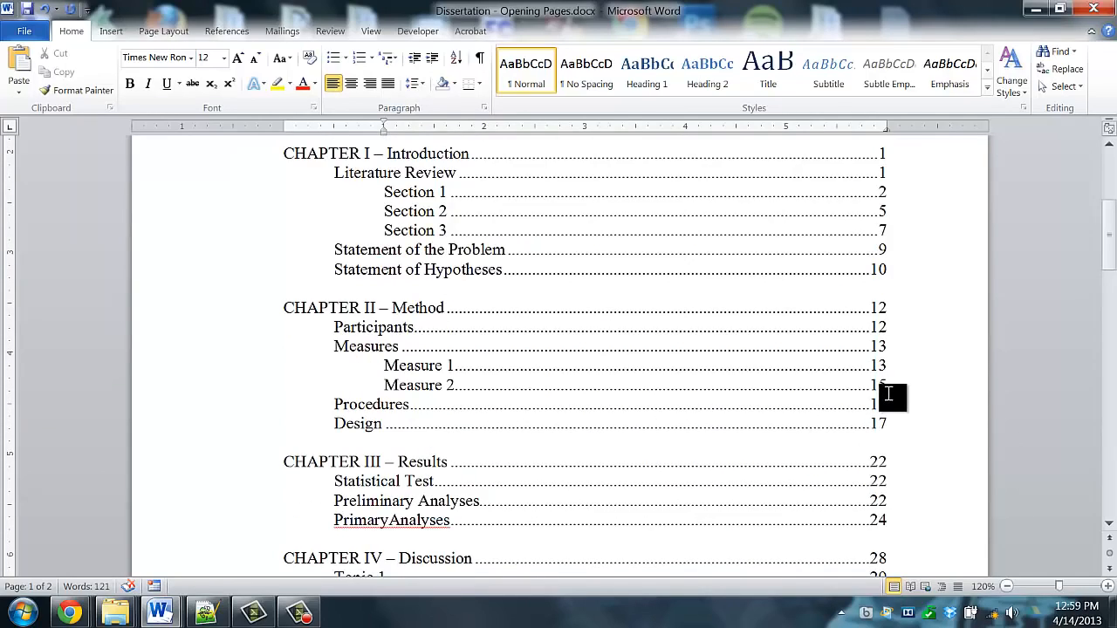
{"action": "scroll", "coordinate": [888, 395], "scroll_direction": "down", "scroll_amount": 5}
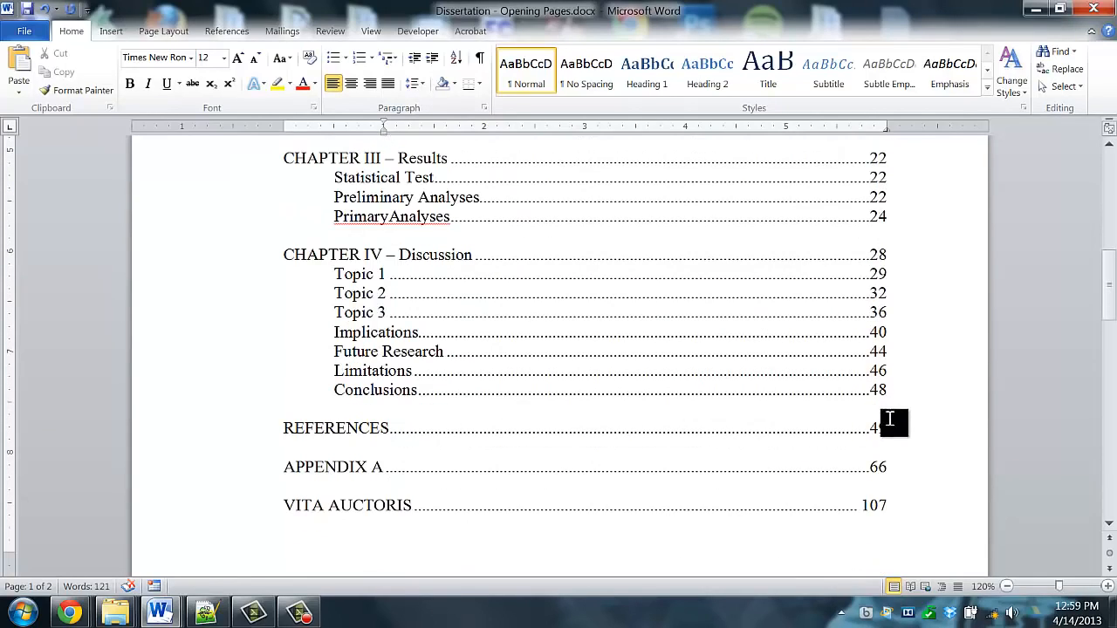
{"action": "left_click", "coordinate": [389, 218]}
{"action": "left_click", "coordinate": [478, 335]}
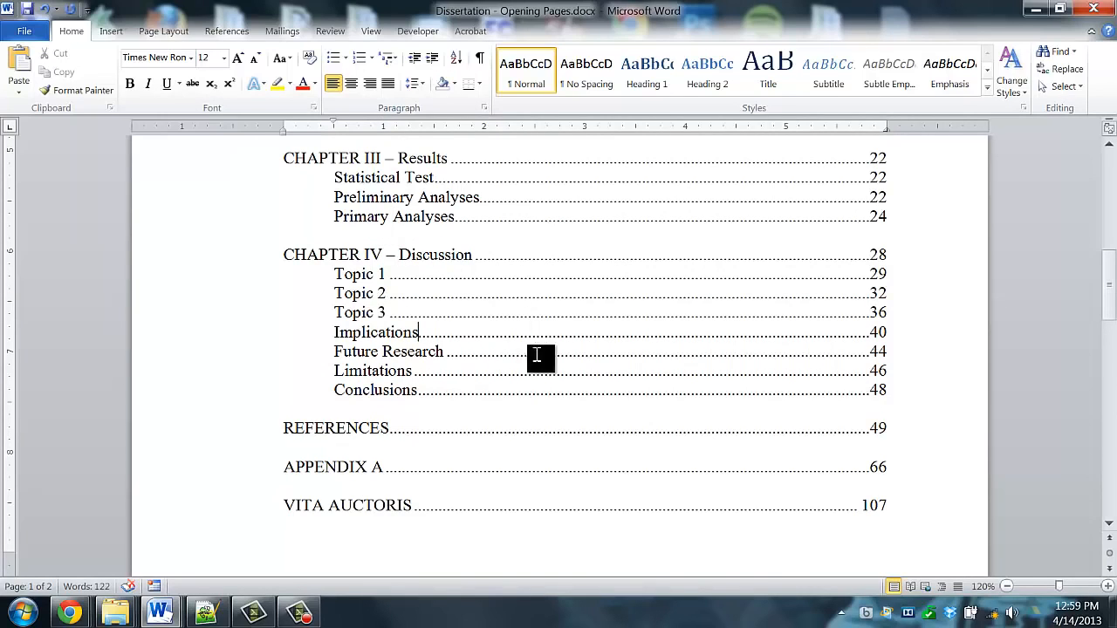
Step: Examine the List of Tables page: the heading, the Page label's alignment and the tab gap between table numbers and titles
{"action": "scroll", "coordinate": [698, 404], "scroll_direction": "up", "scroll_amount": 10}
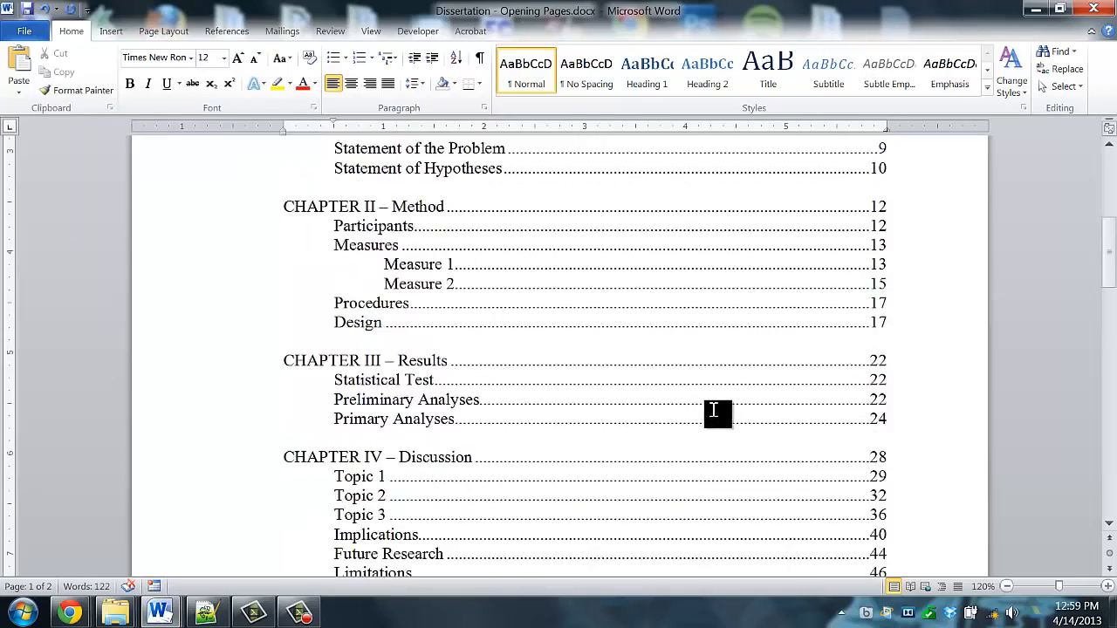
{"action": "scroll", "coordinate": [724, 406], "scroll_direction": "down", "scroll_amount": 20}
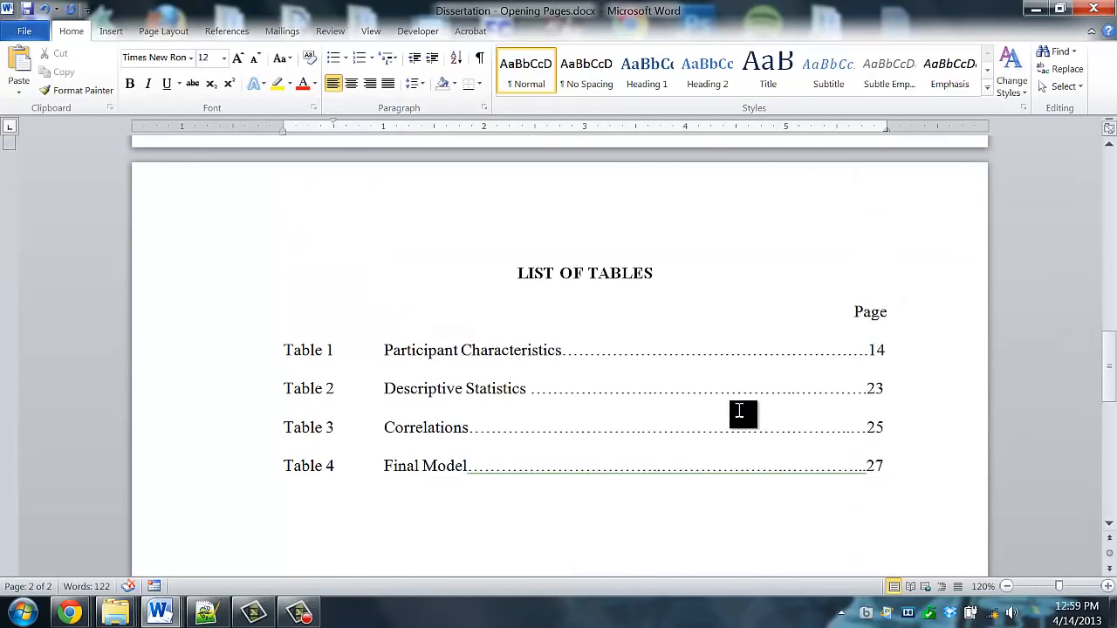
{"action": "scroll", "coordinate": [601, 303], "scroll_direction": "down", "scroll_amount": 1}
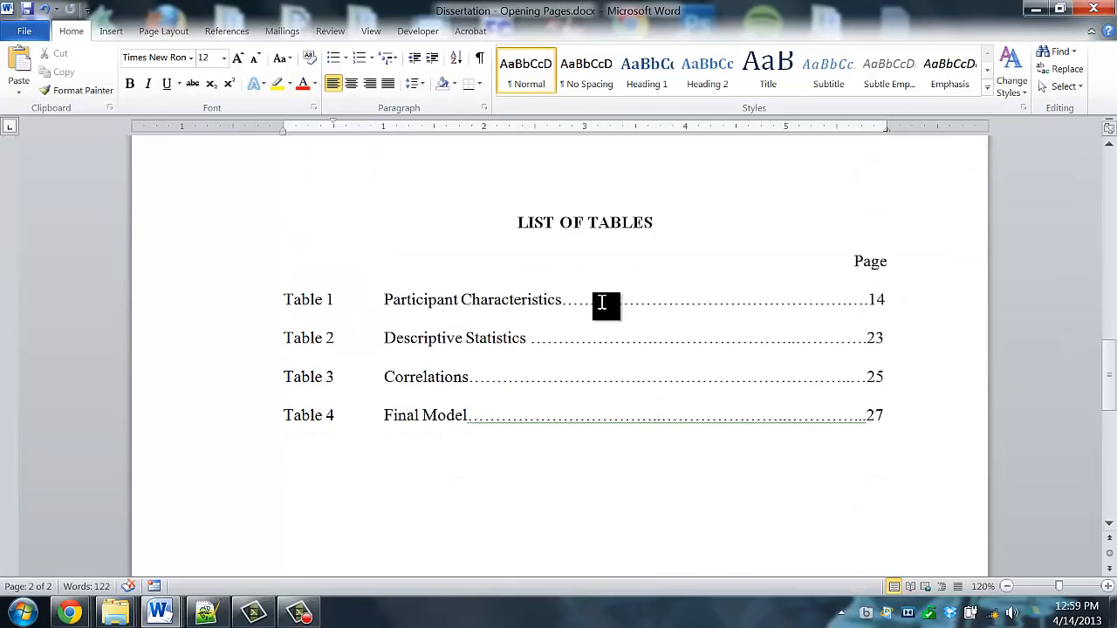
{"action": "left_click_drag", "start_coordinate": [339, 302], "coordinate": [375, 302]}
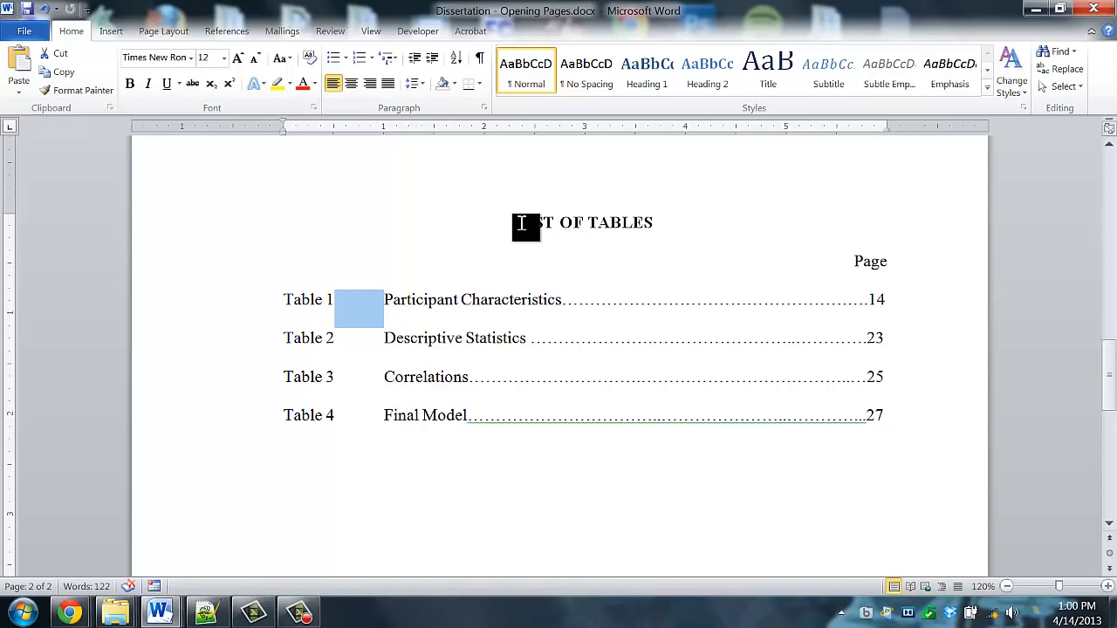
{"action": "left_click_drag", "start_coordinate": [521, 223], "coordinate": [643, 227]}
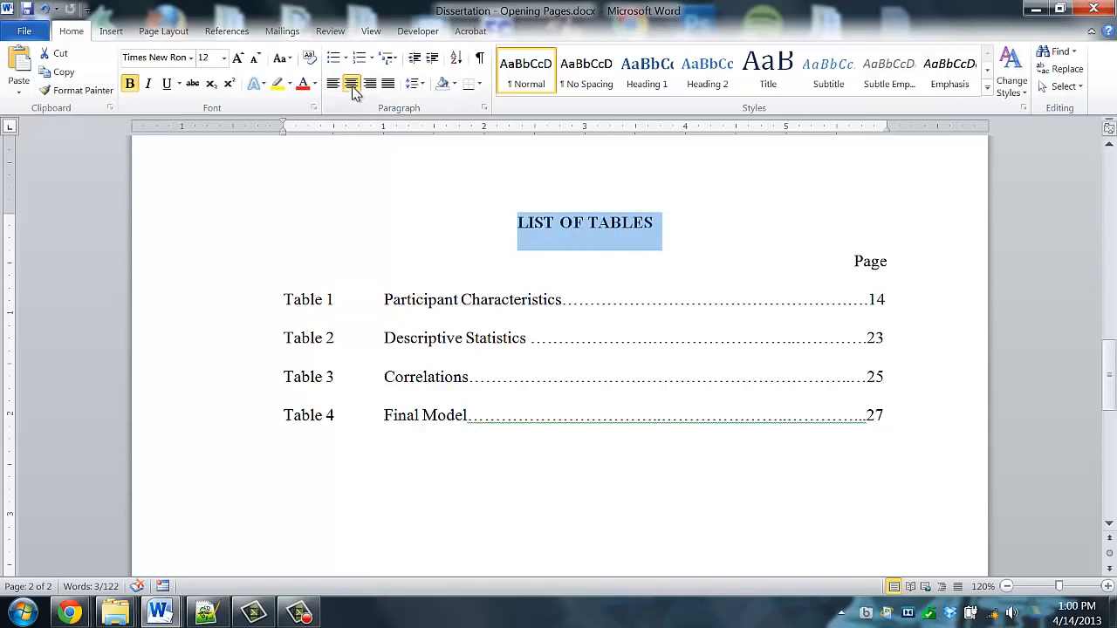
{"action": "left_click", "coordinate": [853, 260]}
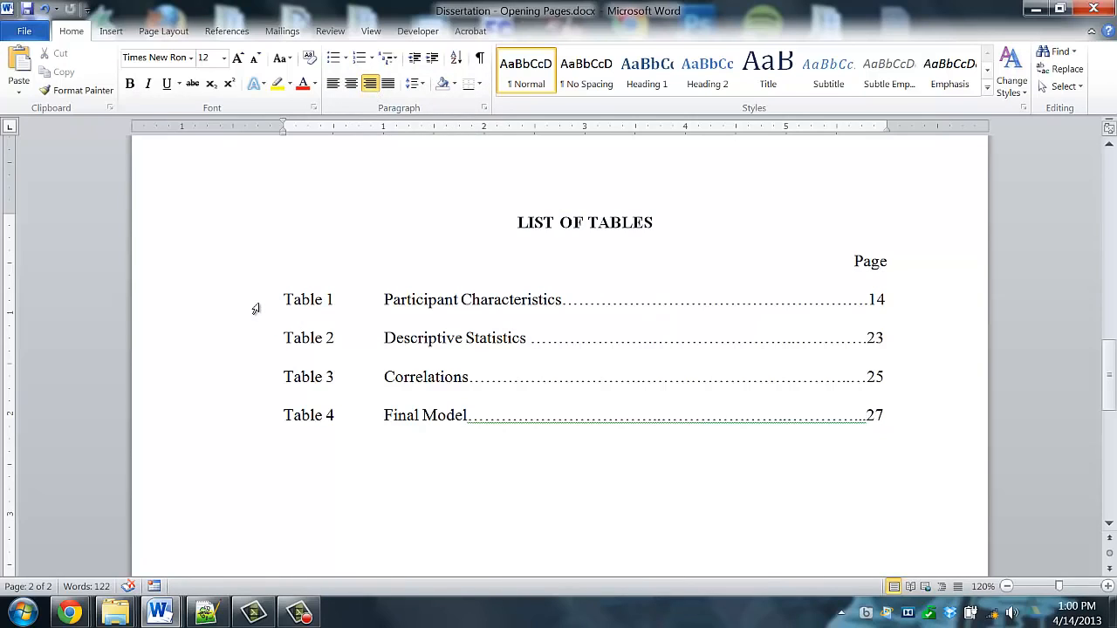
{"action": "left_click_drag", "start_coordinate": [256, 308], "coordinate": [259, 415]}
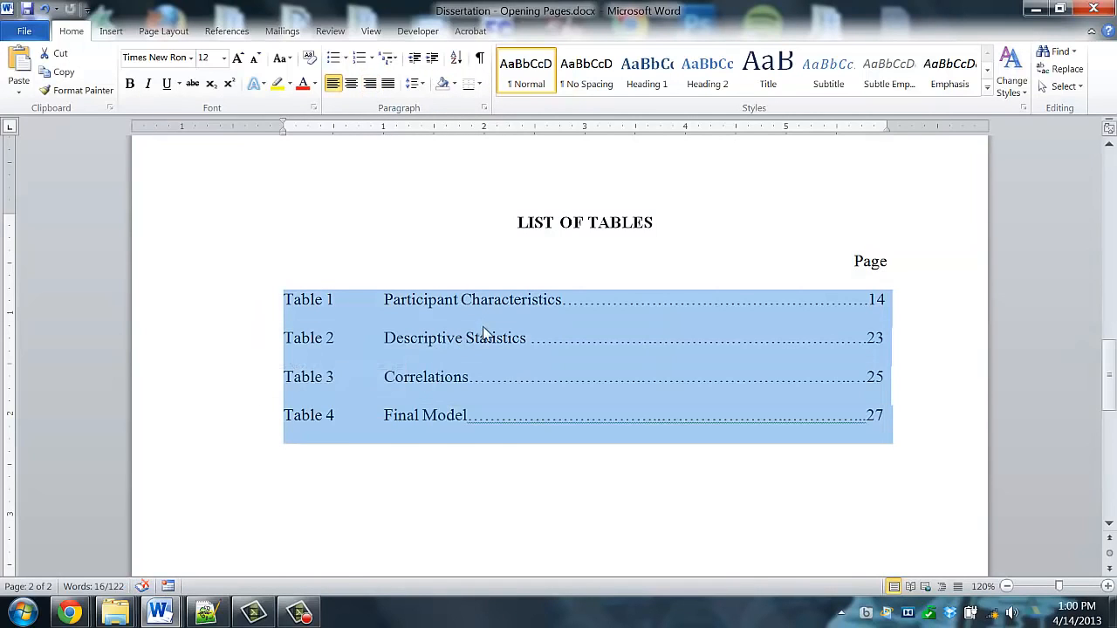
{"action": "left_click", "coordinate": [366, 311]}
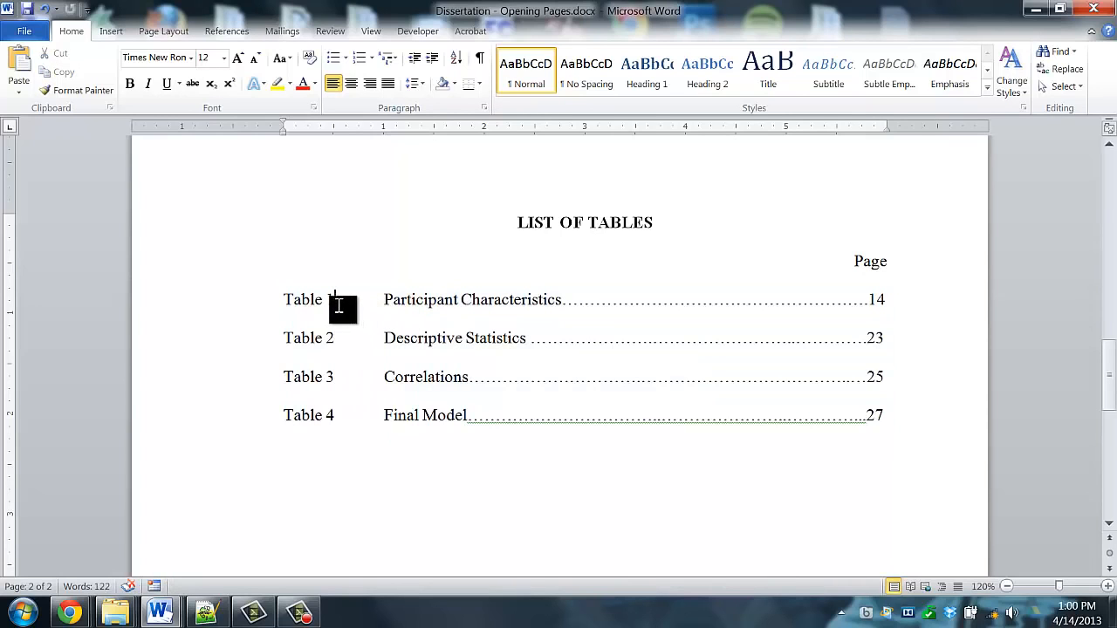
{"action": "left_click_drag", "start_coordinate": [344, 309], "coordinate": [387, 312]}
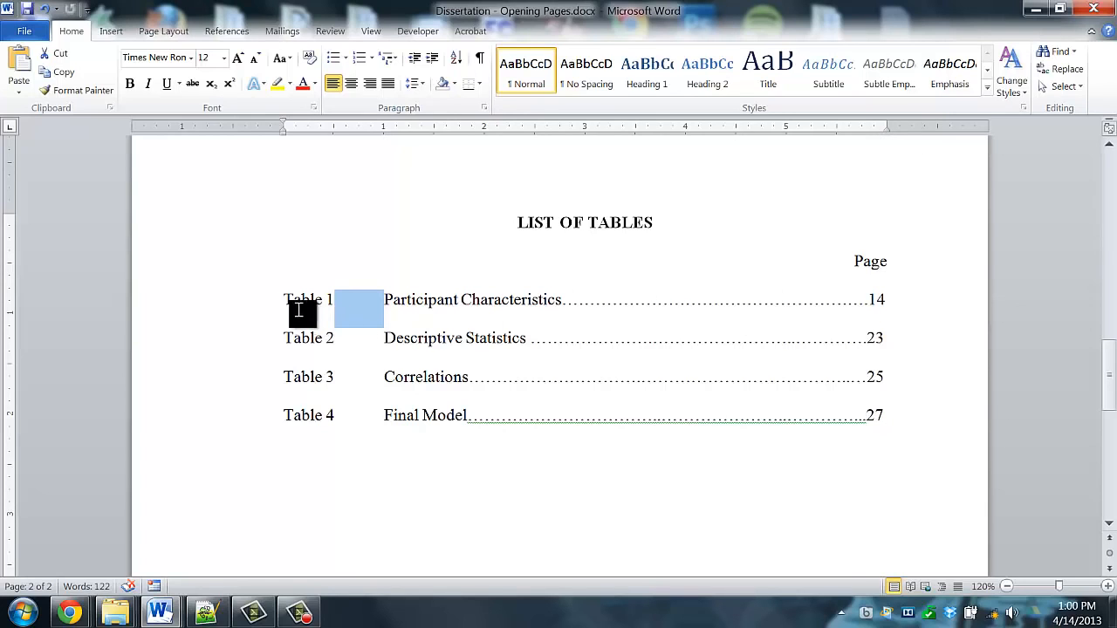
Step: Give the four List of Tables entries a left tab stop at 1" without leader and a right tab stop at 6" with dot leader 2
{"action": "left_click", "coordinate": [270, 312]}
{"action": "left_click_drag", "start_coordinate": [269, 312], "coordinate": [269, 417]}
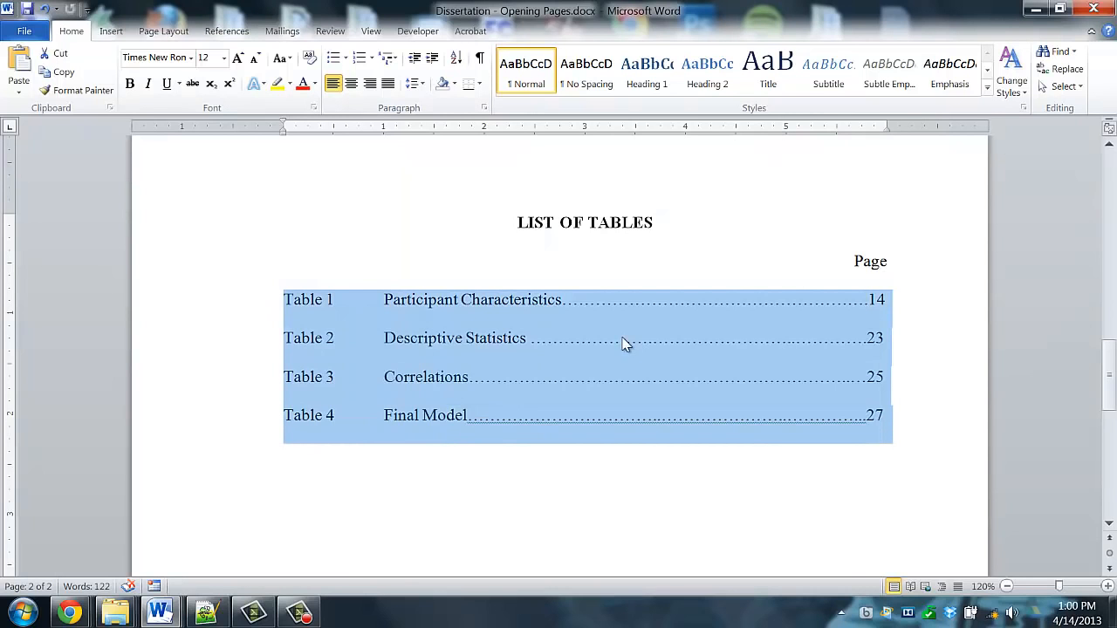
{"action": "right_click", "coordinate": [522, 340]}
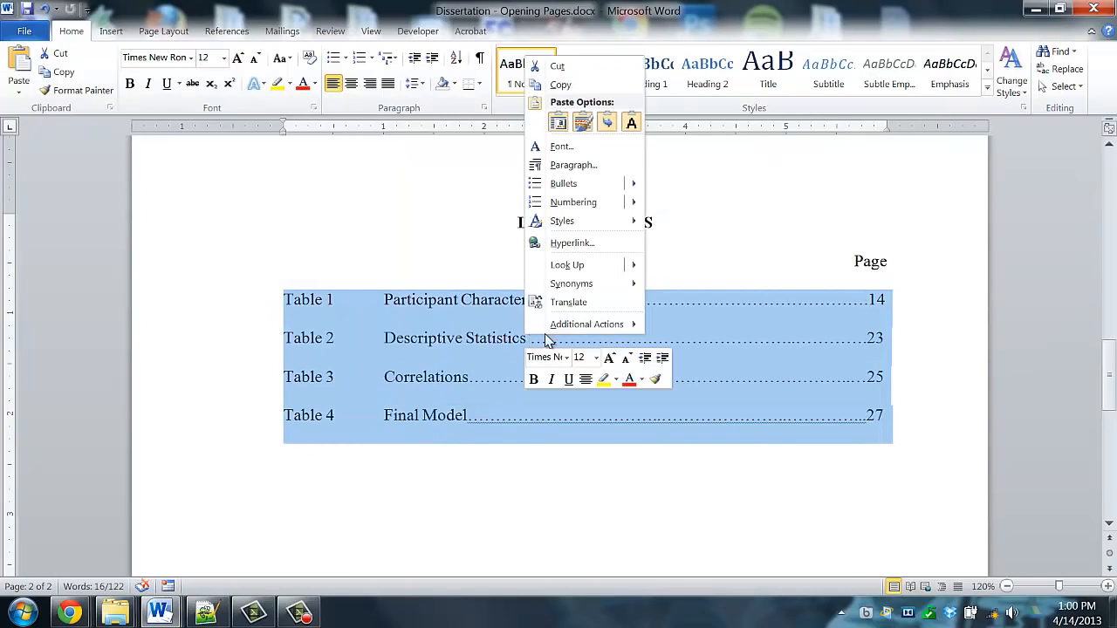
{"action": "left_click", "coordinate": [563, 165]}
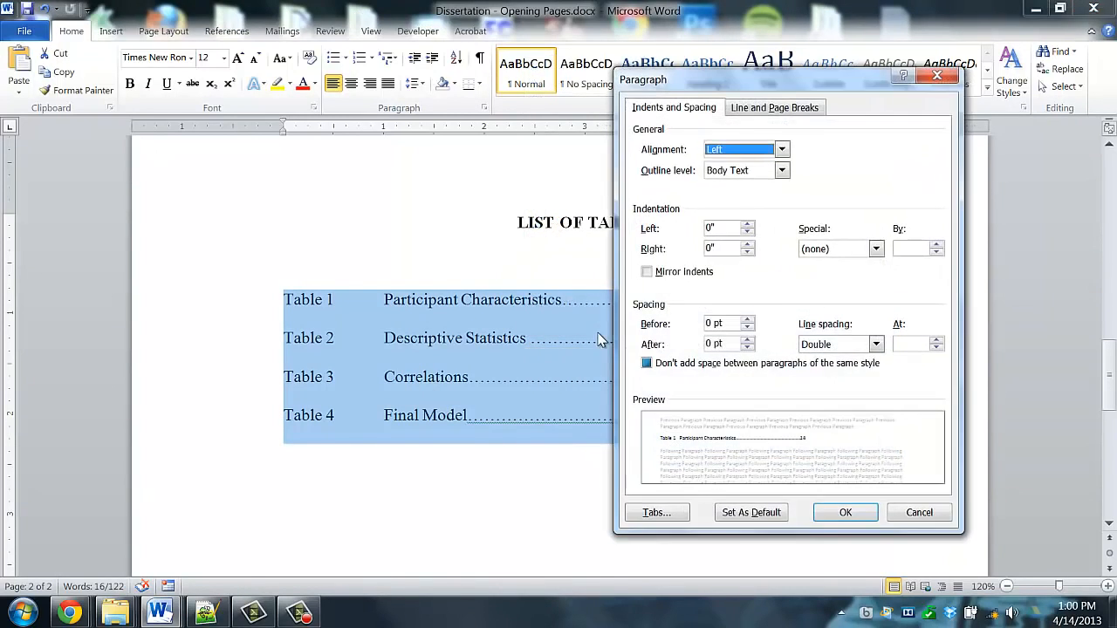
{"action": "left_click", "coordinate": [673, 512]}
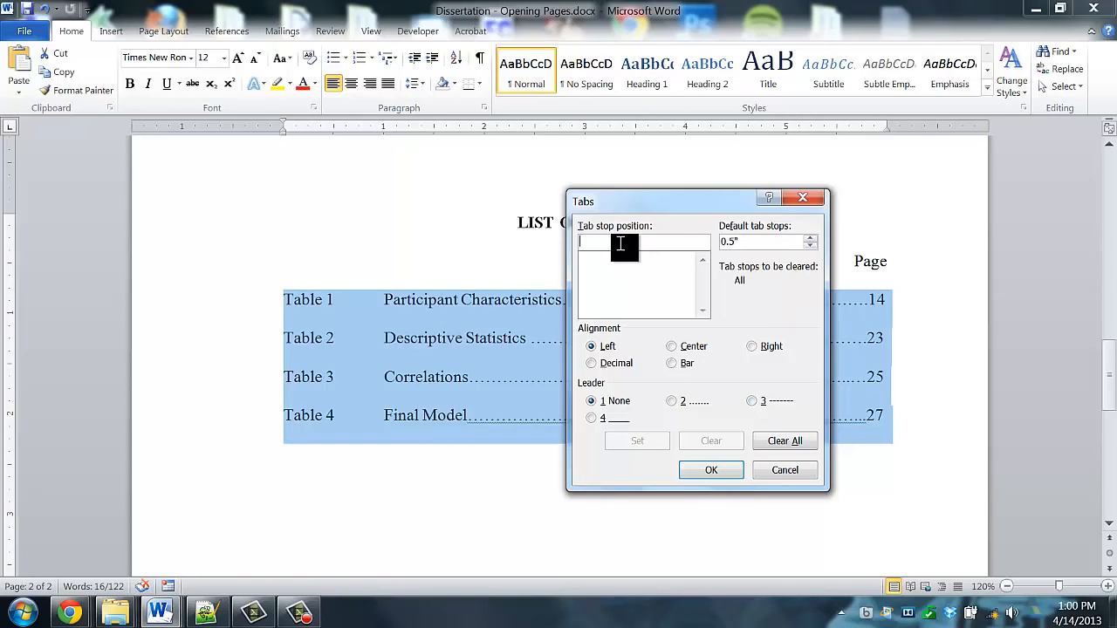
{"action": "type", "text": "1"}
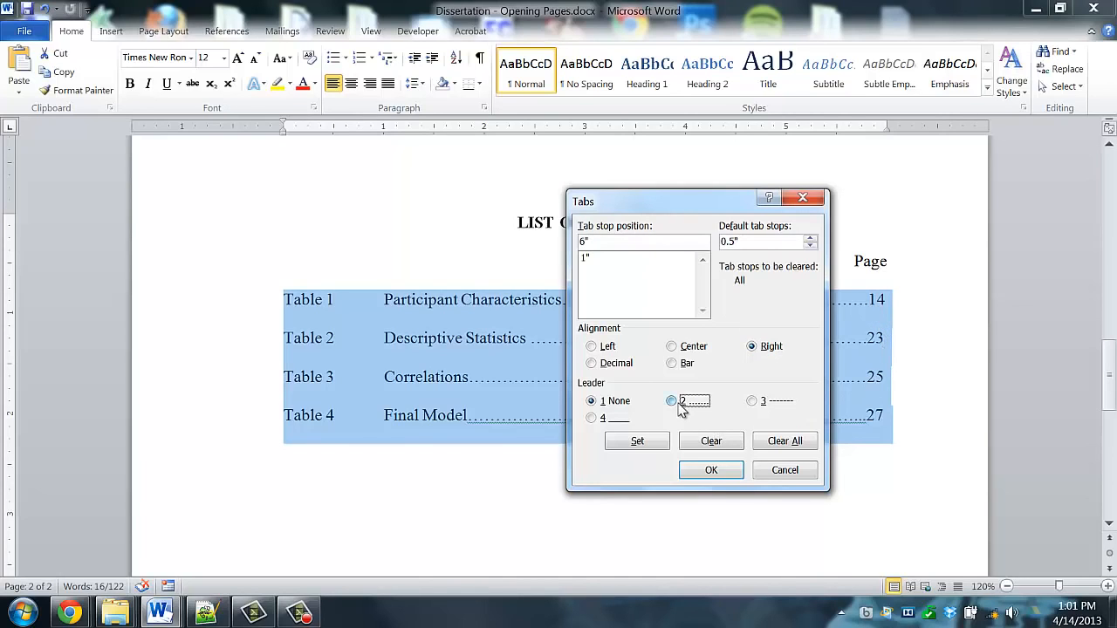
{"action": "left_click", "coordinate": [648, 450]}
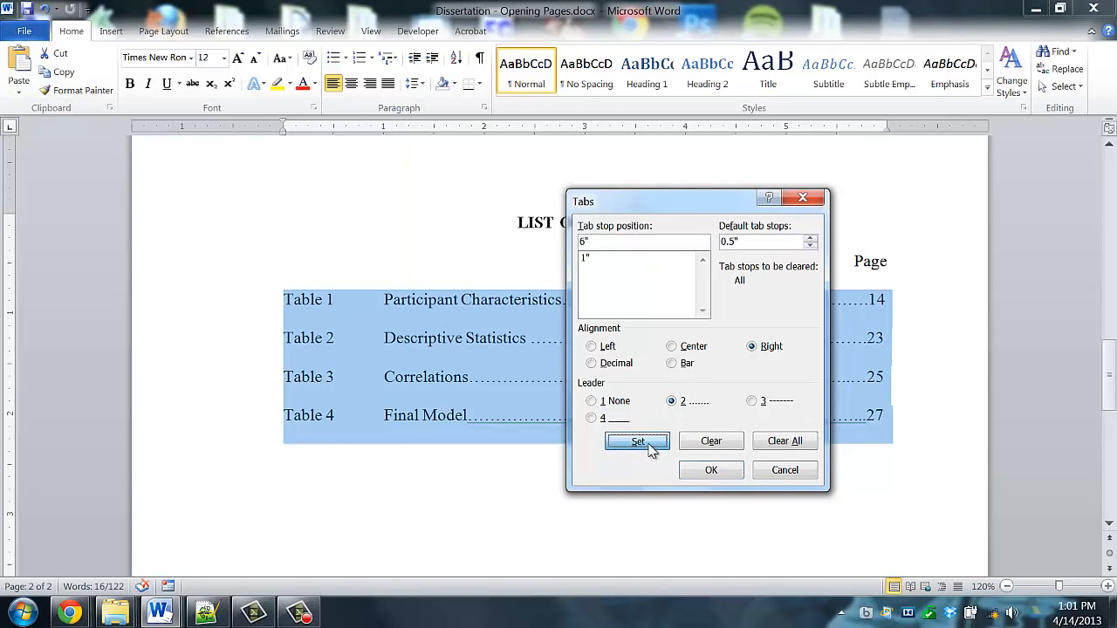
{"action": "left_click", "coordinate": [693, 468]}
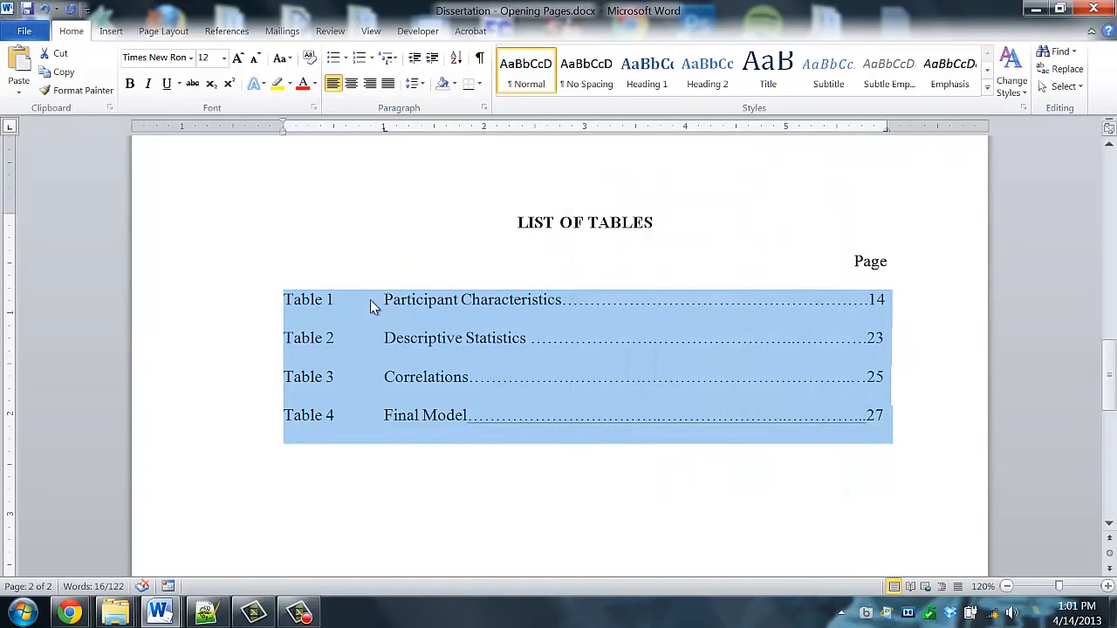
Step: Re-enter the tab between the Table 1 label and the Participant Characteristics title
{"action": "left_click", "coordinate": [371, 301]}
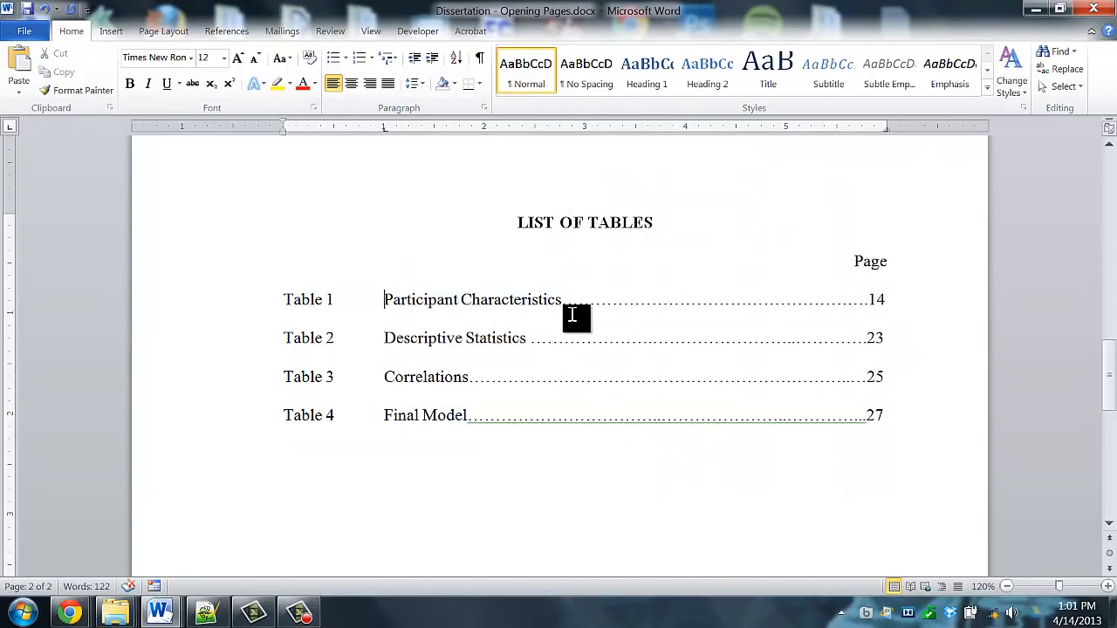
{"action": "key", "text": "BackSpace"}
{"action": "key", "text": "Tab"}
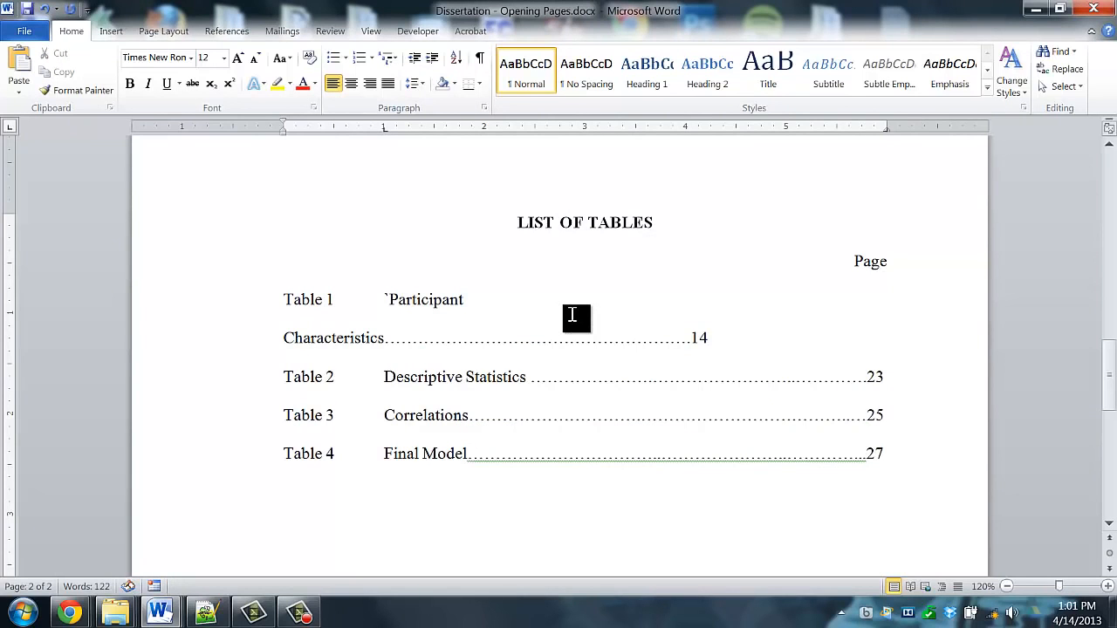
{"action": "key", "text": "BackSpace"}
{"action": "key", "text": "Tab"}
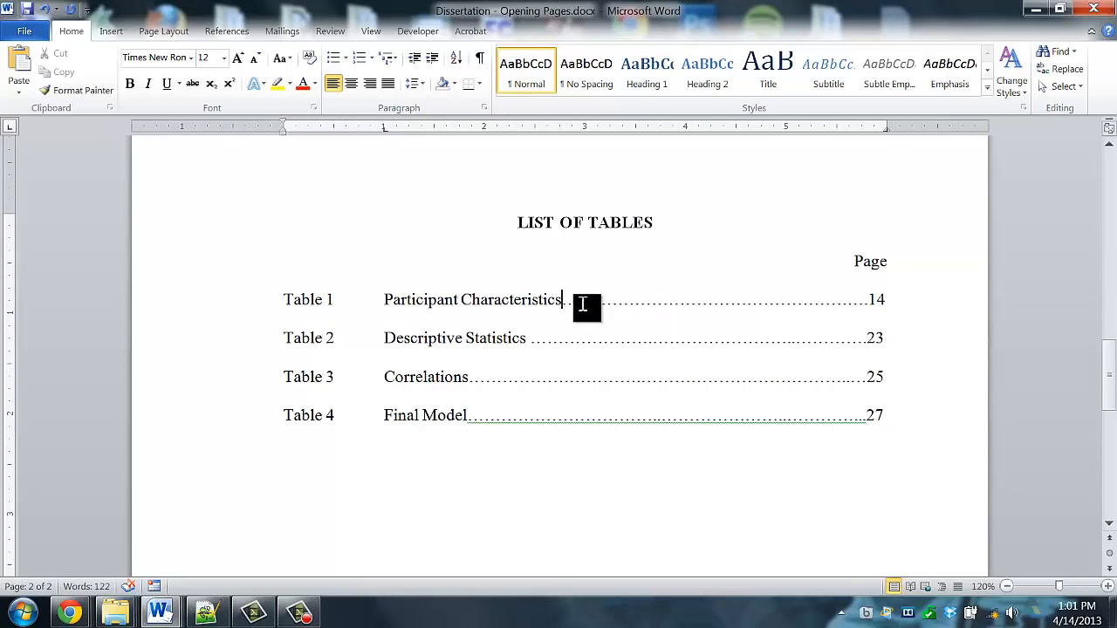
Step: Replace the manual leader dots with a tab in the Table 1 entry
{"action": "left_click_drag", "start_coordinate": [581, 301], "coordinate": [695, 301]}
{"action": "left_click_drag", "start_coordinate": [566, 304], "coordinate": [865, 297]}
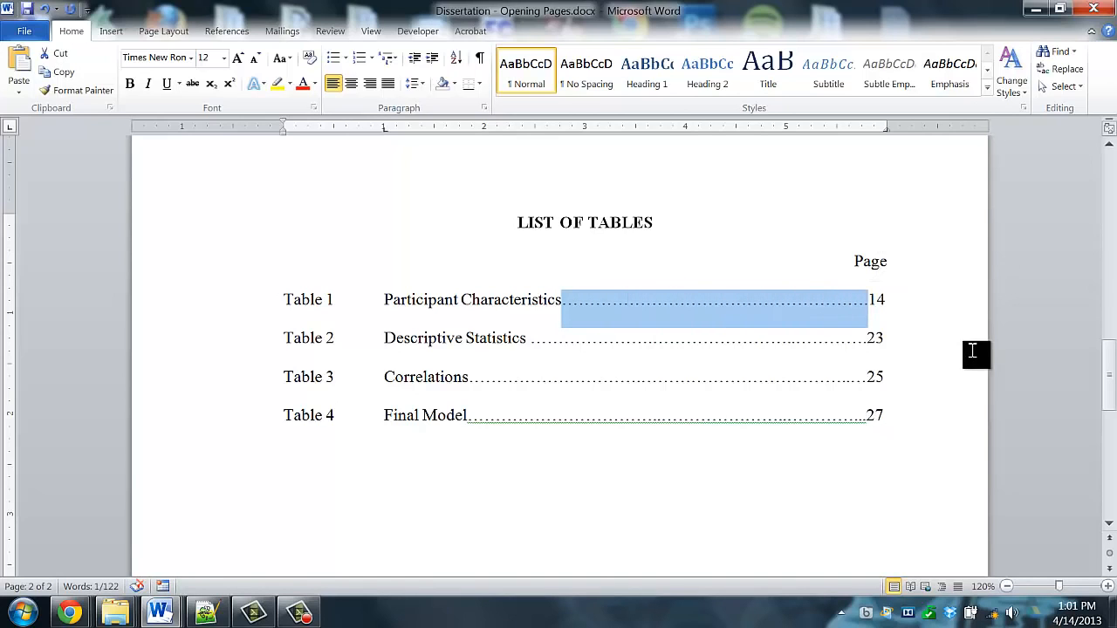
{"action": "key", "text": "Tab"}
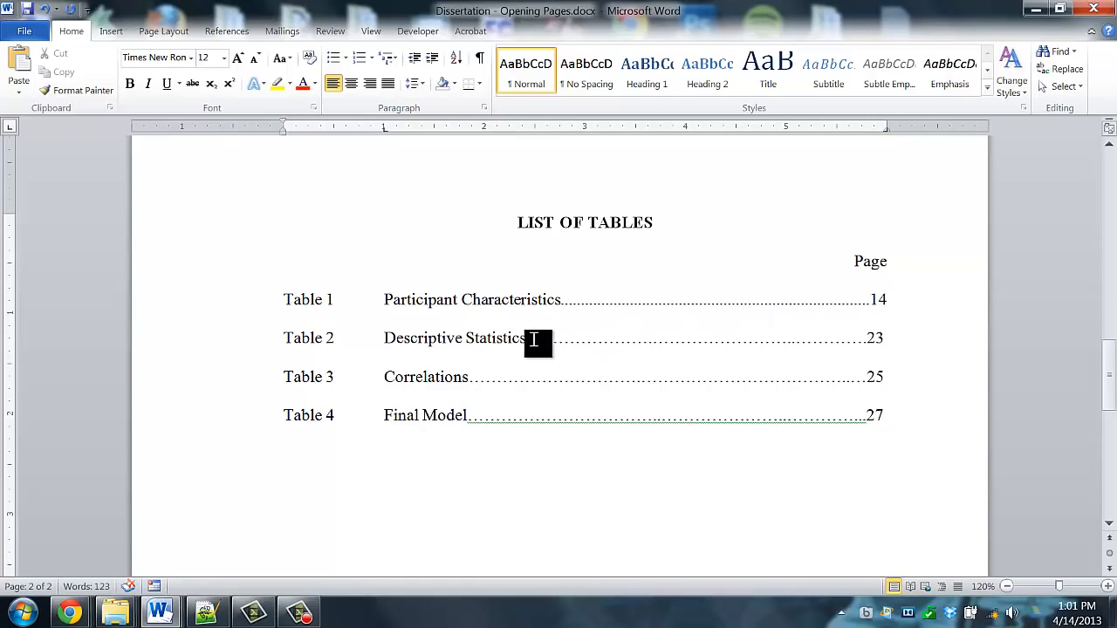
Step: Replace the manual leader dots with a tab in the Table 2, Table 3 and Table 4 entries
{"action": "double_click", "coordinate": [655, 334]}
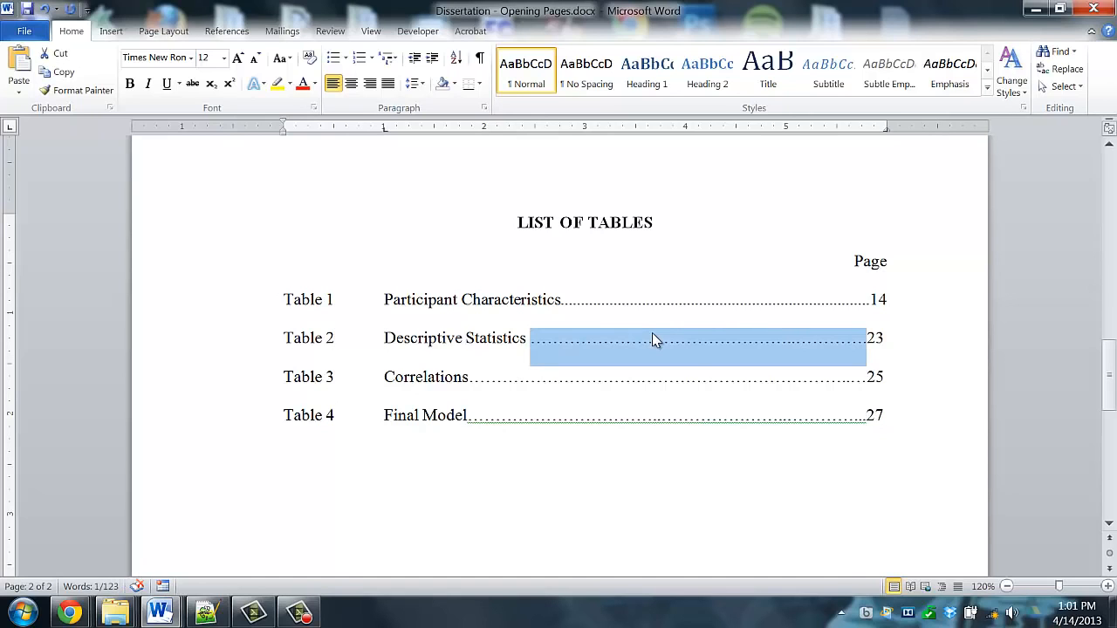
{"action": "key", "text": "Tab"}
{"action": "key", "text": "ctrl+shift+Left"}
{"action": "key", "text": "Tab"}
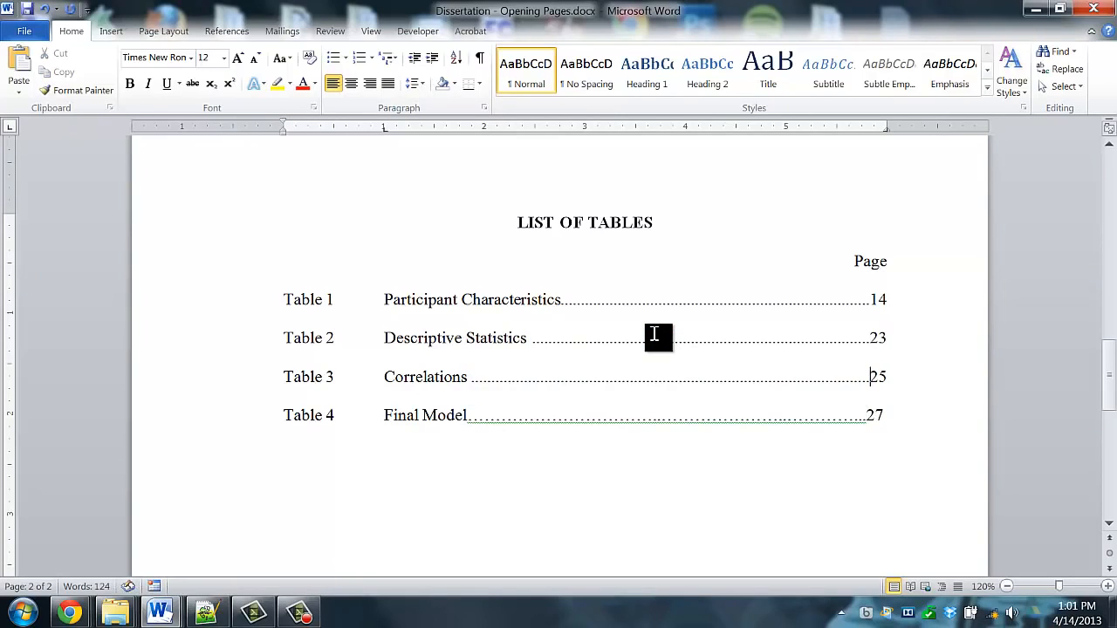
{"action": "key", "text": "ctrl+shift+Left"}
{"action": "key", "text": "Tab"}
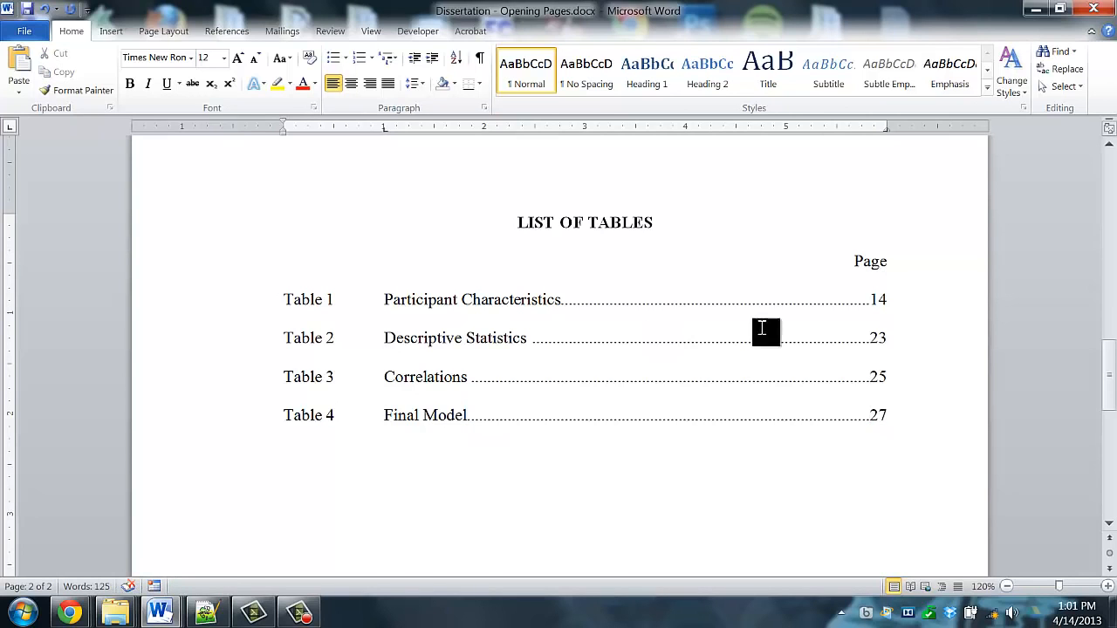
Step: Review the heading, title and page number alignment in the List of Tables, and the dot leaders and indents in the table of contents
{"action": "left_click", "coordinate": [436, 300]}
{"action": "scroll", "coordinate": [856, 453], "scroll_direction": "down", "scroll_amount": 2}
{"action": "scroll", "coordinate": [856, 454], "scroll_direction": "up", "scroll_amount": 3}
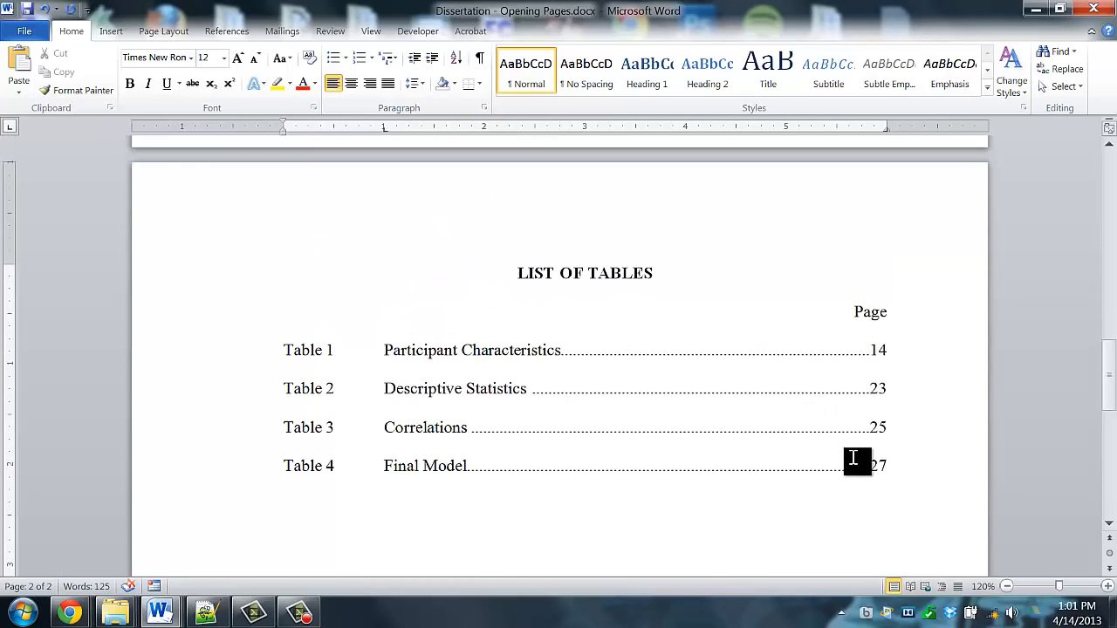
{"action": "left_click", "coordinate": [511, 284]}
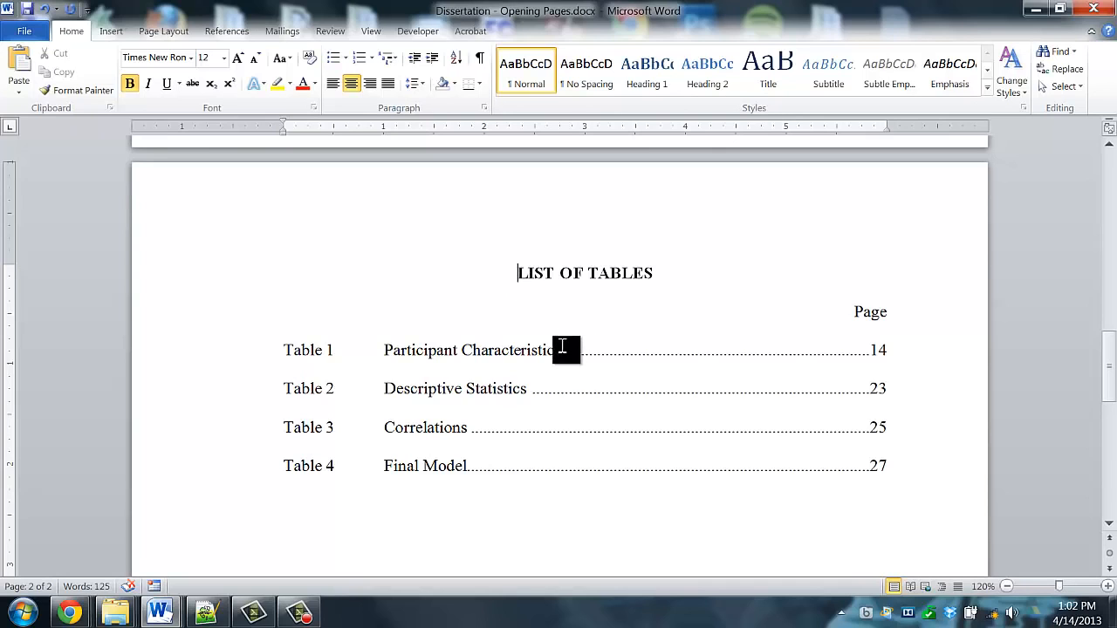
{"action": "double_click", "coordinate": [878, 352]}
{"action": "double_click", "coordinate": [879, 389]}
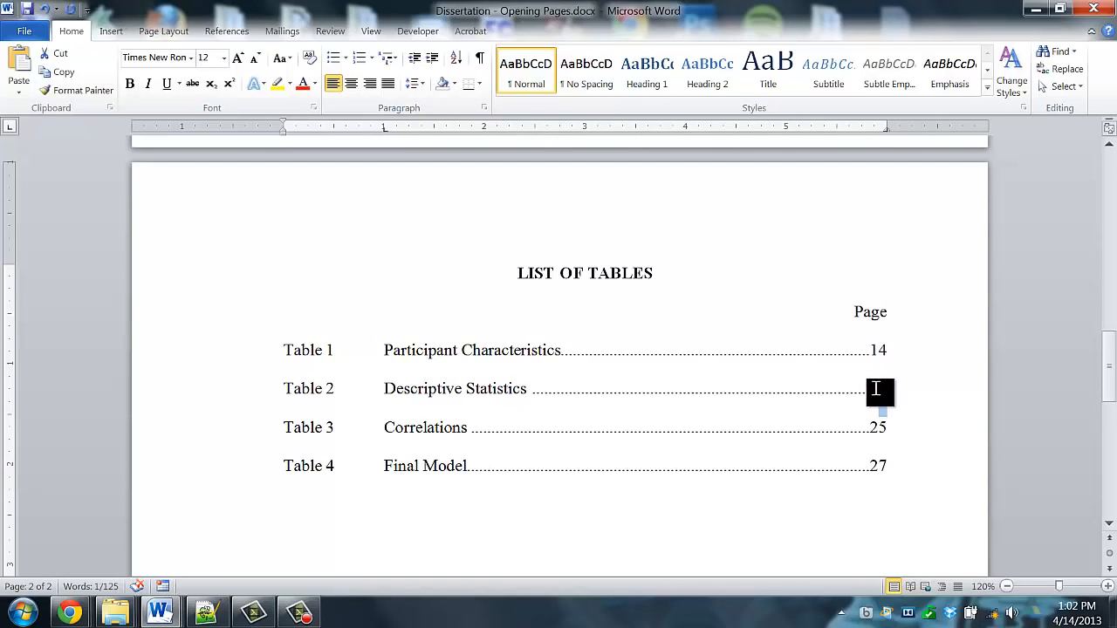
{"action": "left_click", "coordinate": [505, 278]}
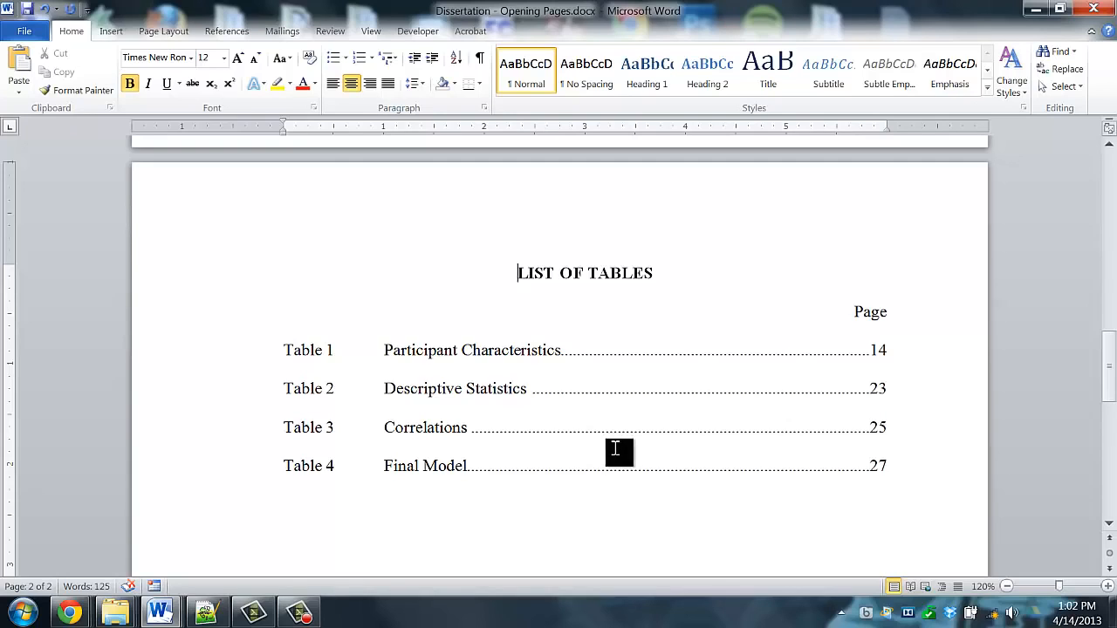
{"action": "scroll", "coordinate": [619, 450], "scroll_direction": "up", "scroll_amount": 10}
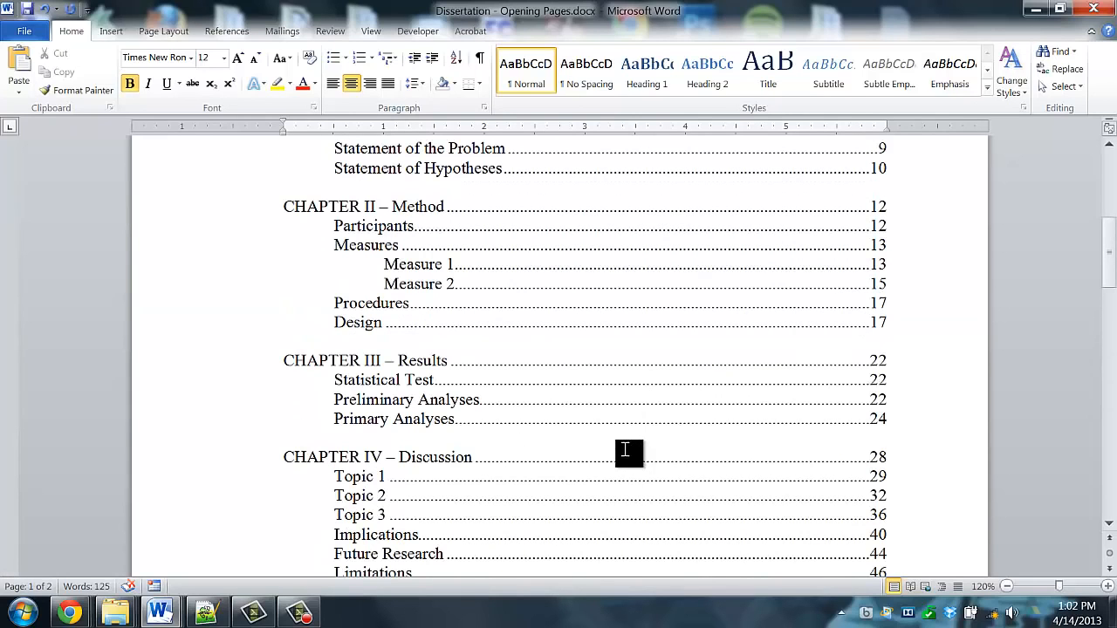
{"action": "scroll", "coordinate": [690, 460], "scroll_direction": "up", "scroll_amount": 6}
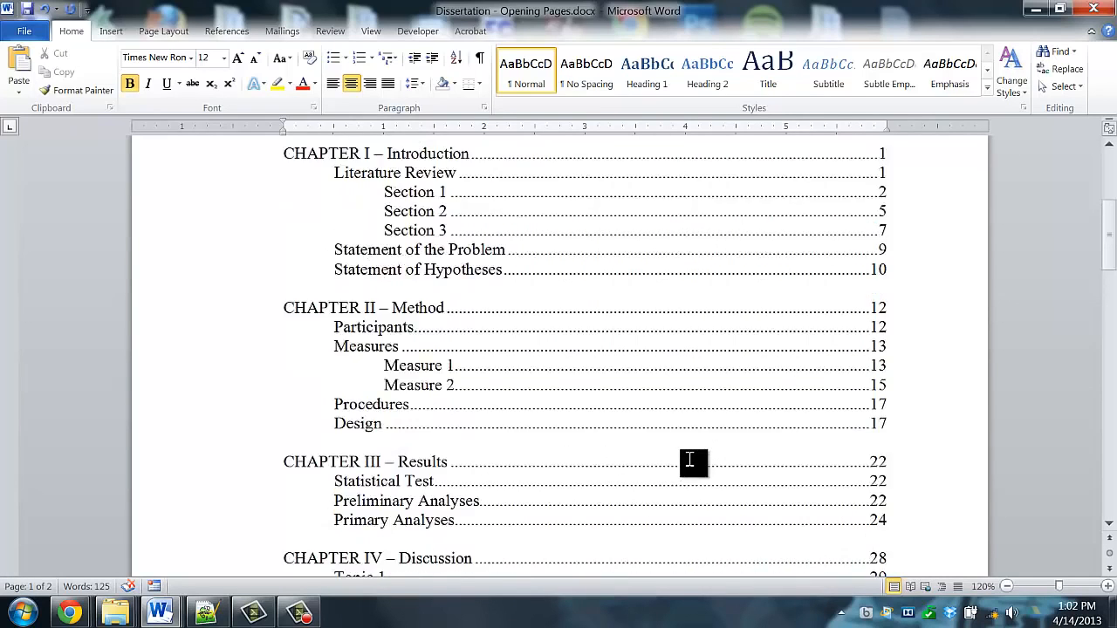